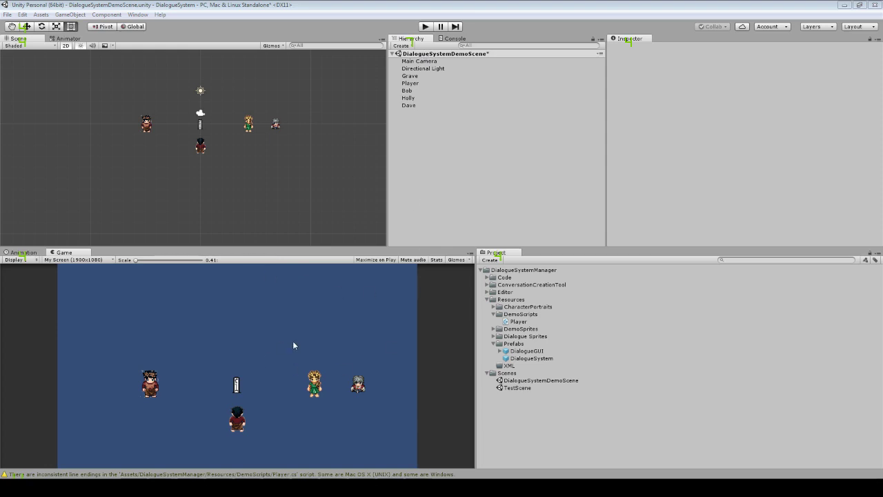
Show the console, play the scene, and walk the player up to the grave and Bob, interacting with each.
click(455, 38)
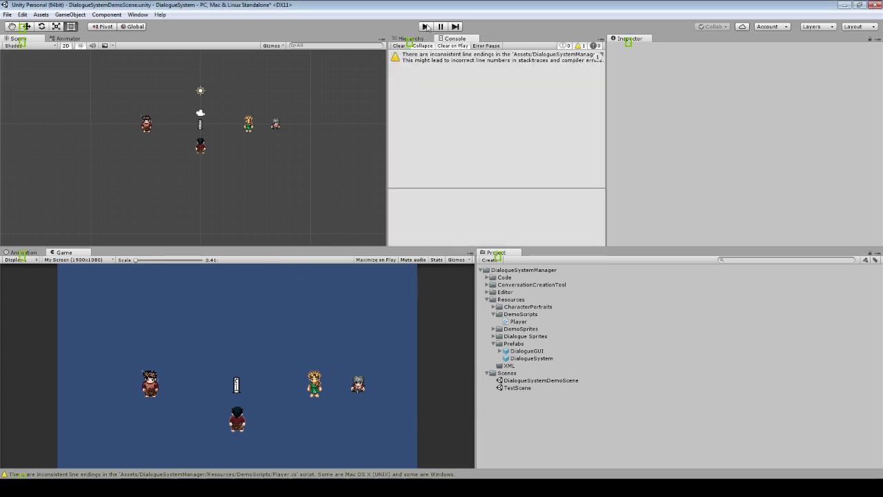
key(ctrl+p)
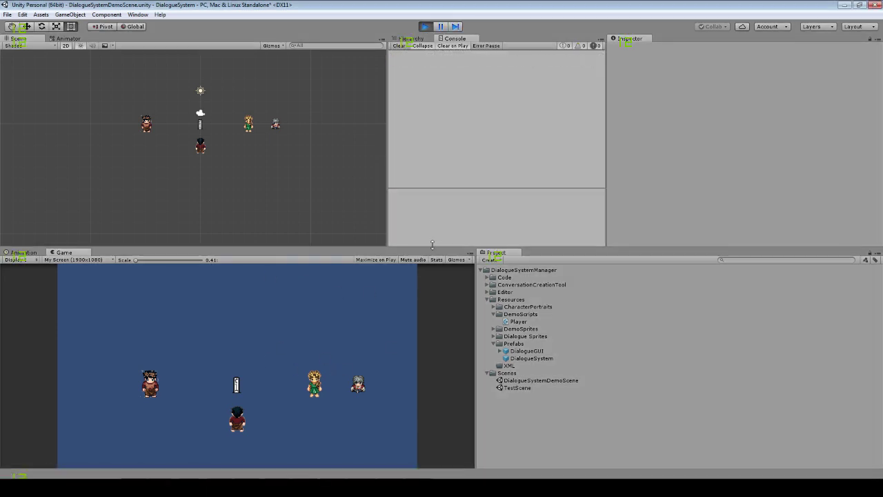
key(Up)
key(Down)
key(Left)
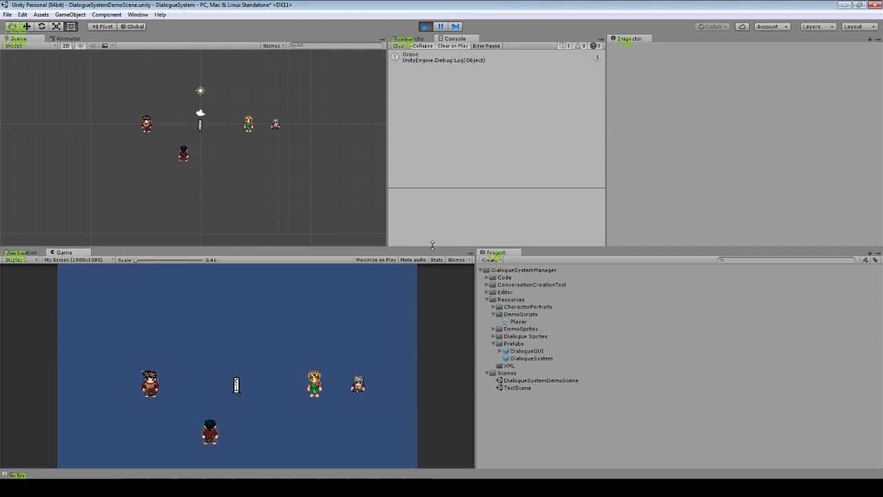
key(Up)
key(Down)
Walk the player up to Holly and Dave, interact with each, and stop the play test.
key(Right)
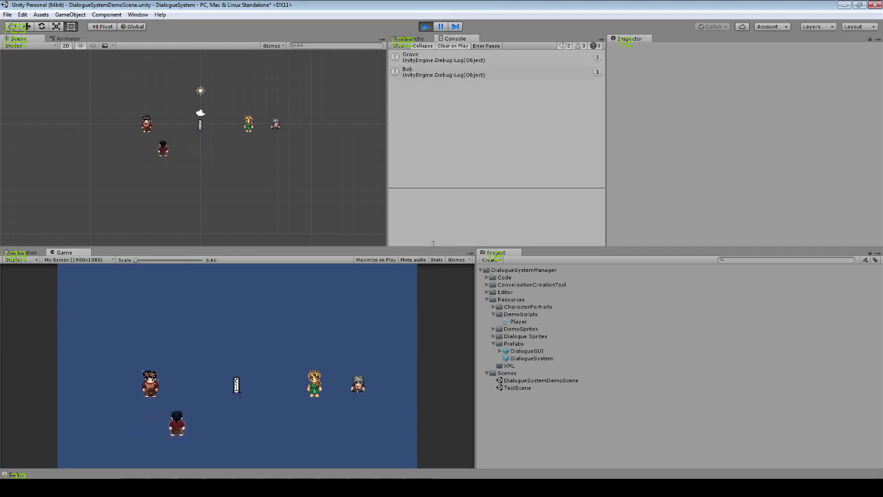
key(Up)
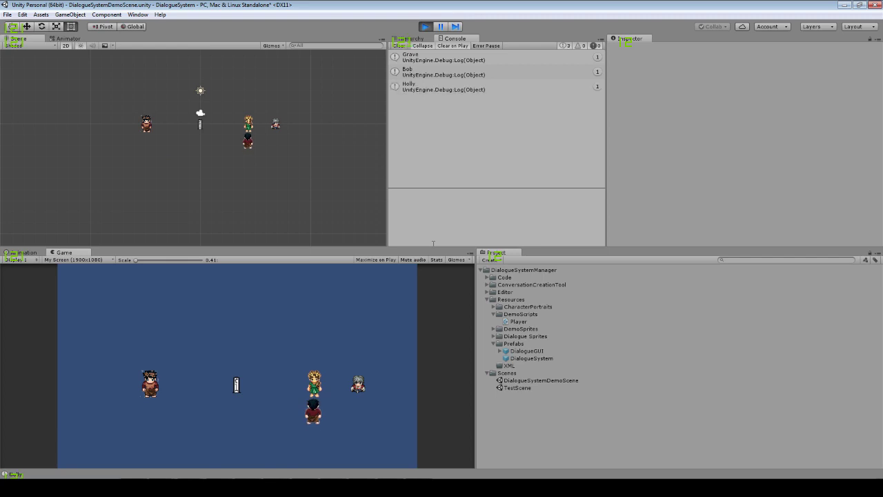
key(Down)
key(Right)
key(Up)
key(Down)
key(Left)
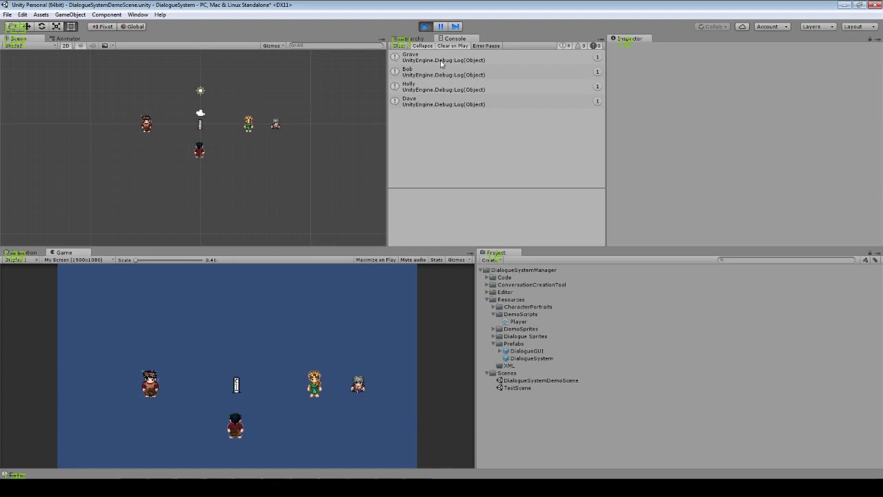
click(426, 27)
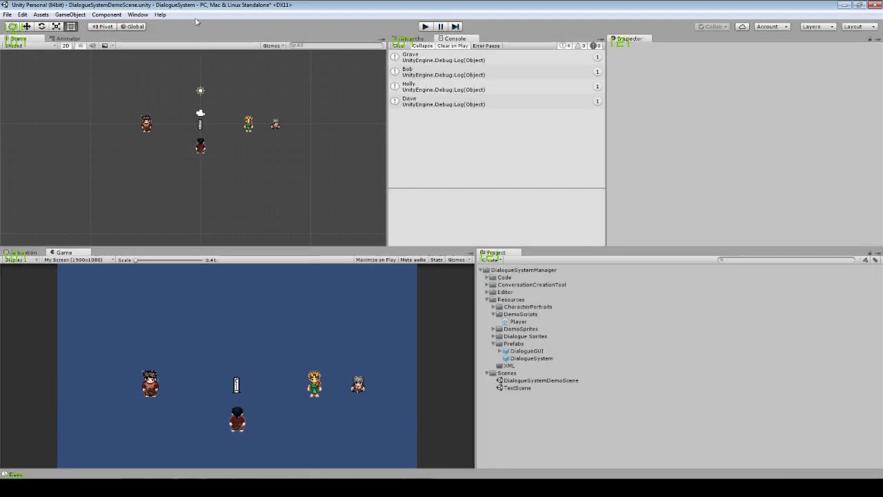
Open the Conversation Node Editor and create a conversation node with its starter set to Bob.
click(138, 15)
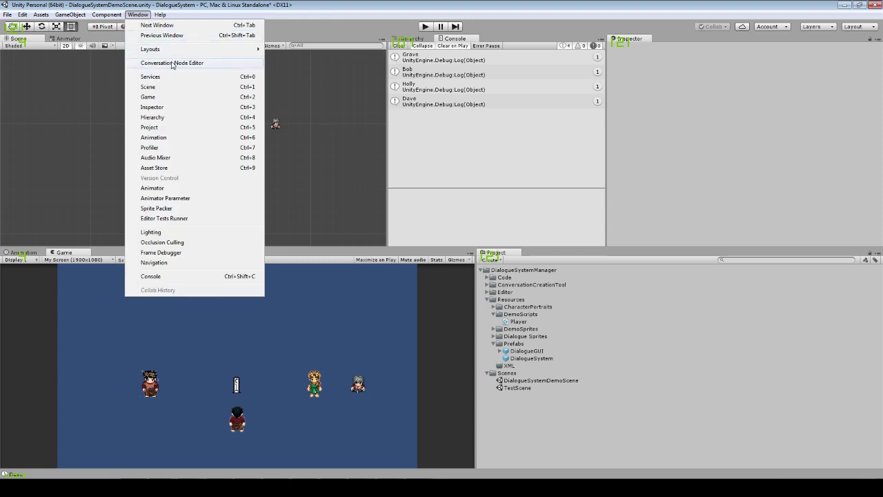
click(172, 63)
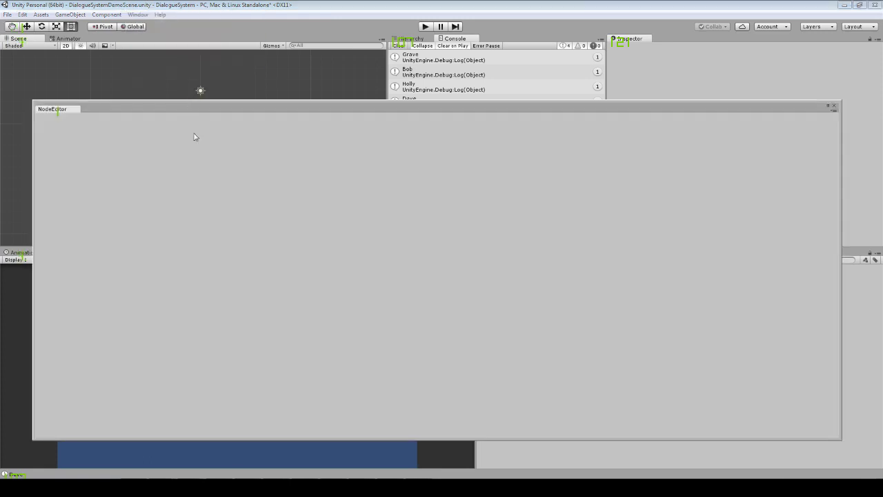
right_click(93, 243)
click(105, 249)
drag(92, 125, 97, 209)
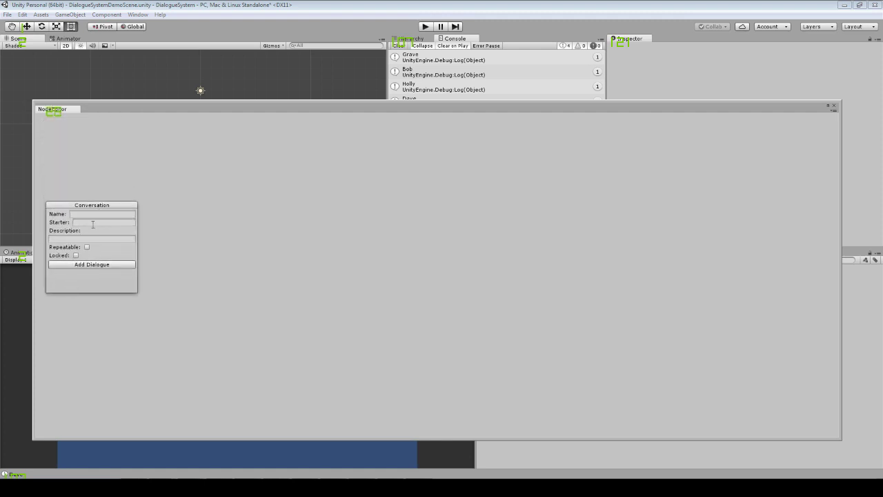
click(99, 222)
text(Bob)
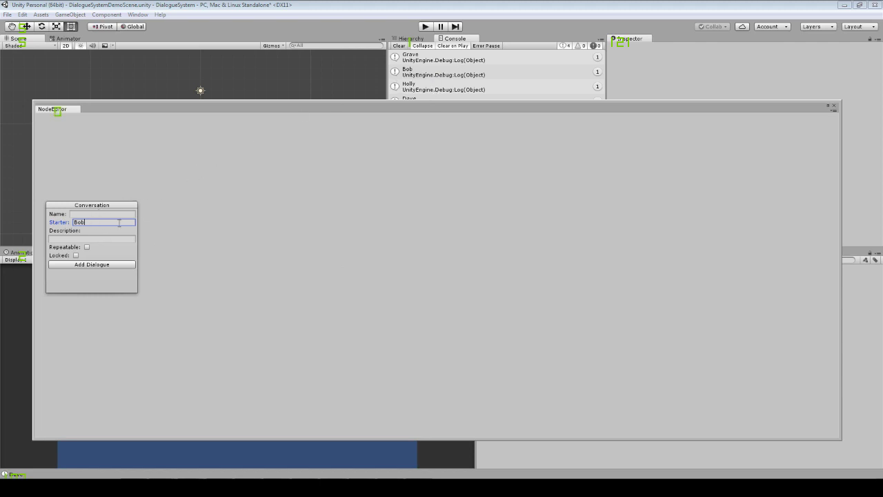
Add a dialogue node to the conversation with the text "Hello" and place it beside the conversation node.
click(110, 268)
drag(150, 213, 204, 223)
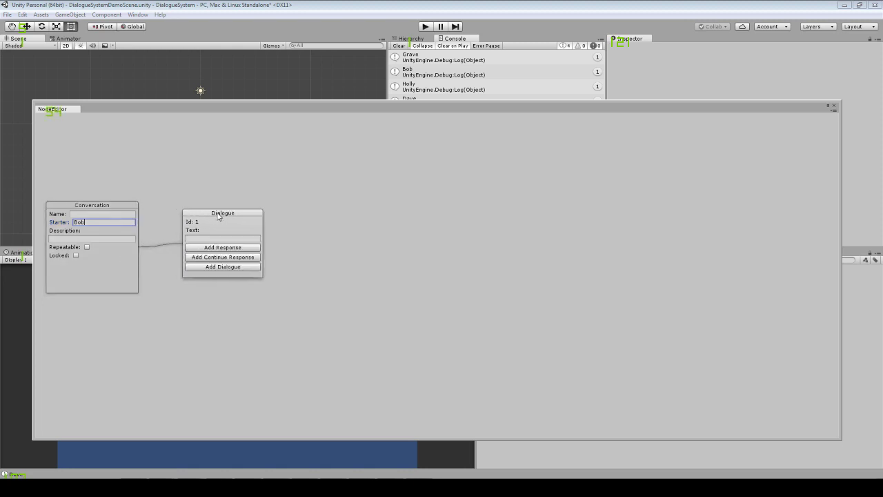
click(214, 236)
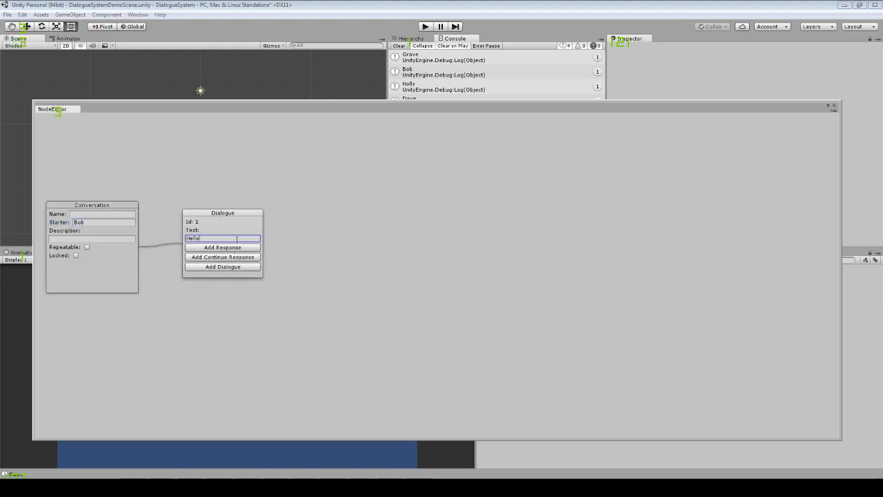
Chain a second dialogue node after the "Hello" node with the text "How are you!?".
click(230, 267)
drag(284, 215, 318, 216)
click(326, 238)
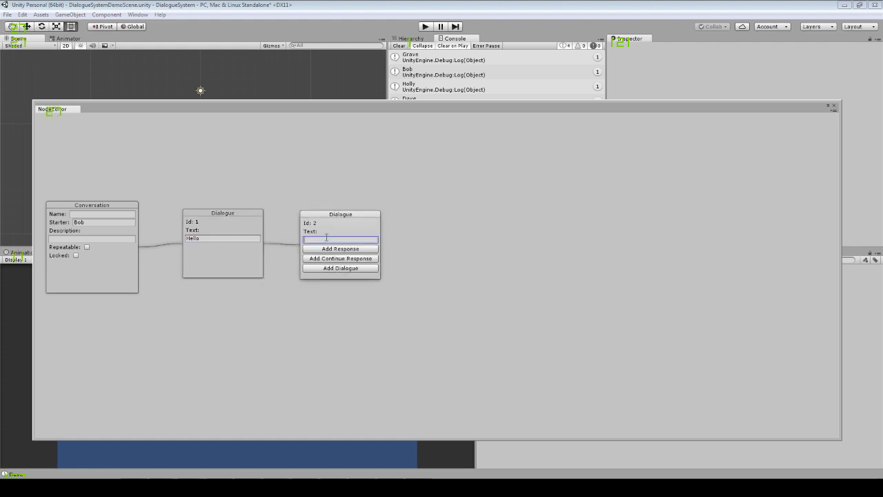
text(How are you?)
Save the conversation and close the node editor.
right_click(390, 157)
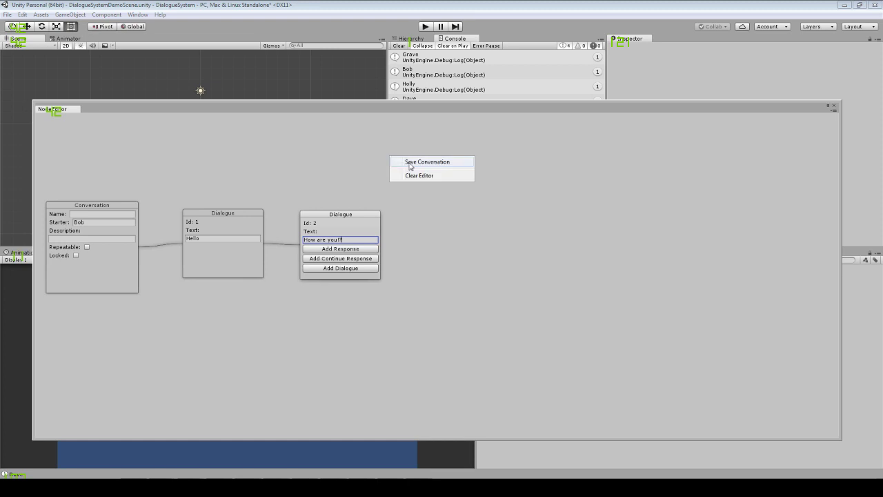
click(410, 164)
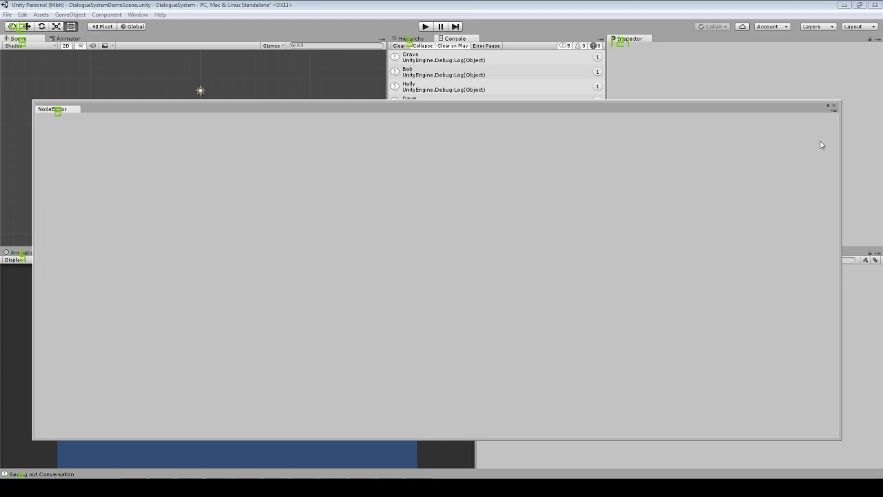
click(833, 106)
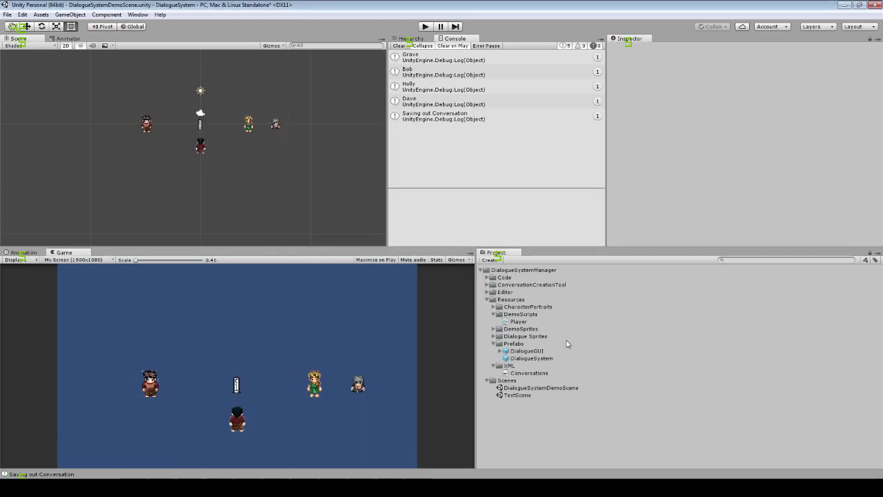
Examine the generated Conversations XML file for the starter and dialogue entries.
click(539, 372)
scroll(707, 154, down, 1)
scroll(707, 155, up, 1)
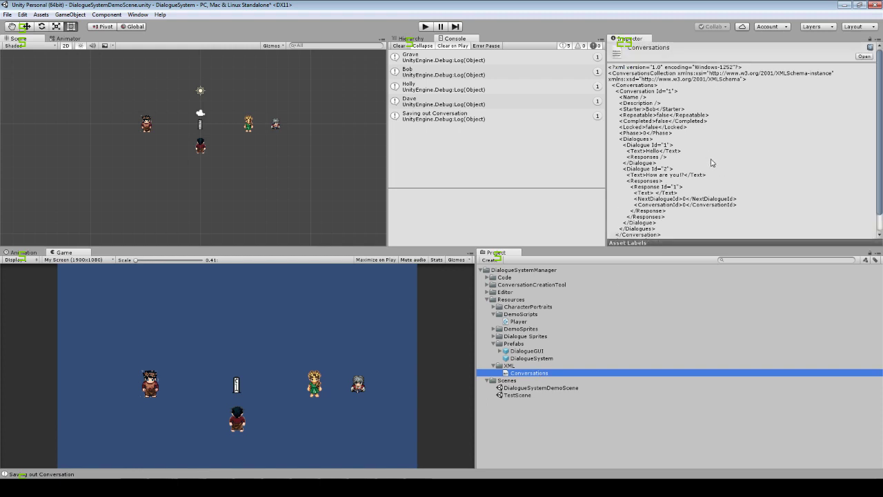
scroll(712, 162, down, 1)
scroll(712, 163, up, 1)
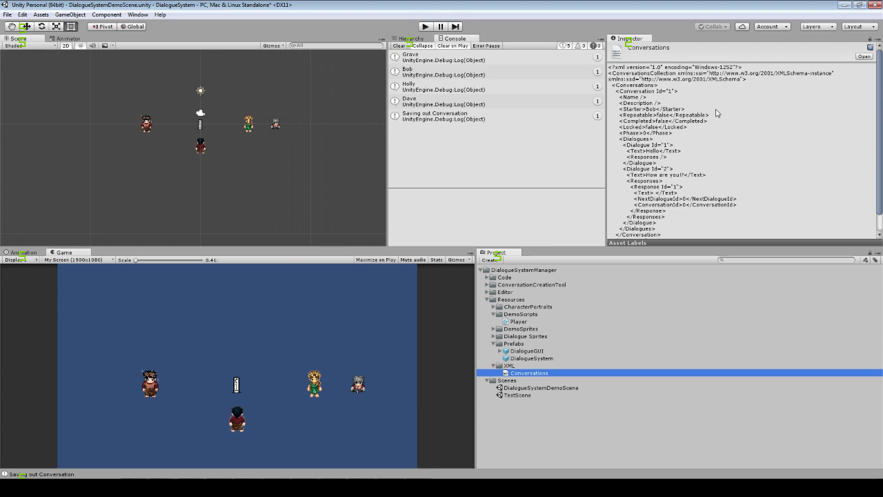
Add the DialogueSystem prefab to the scene hierarchy and show the console again.
click(426, 39)
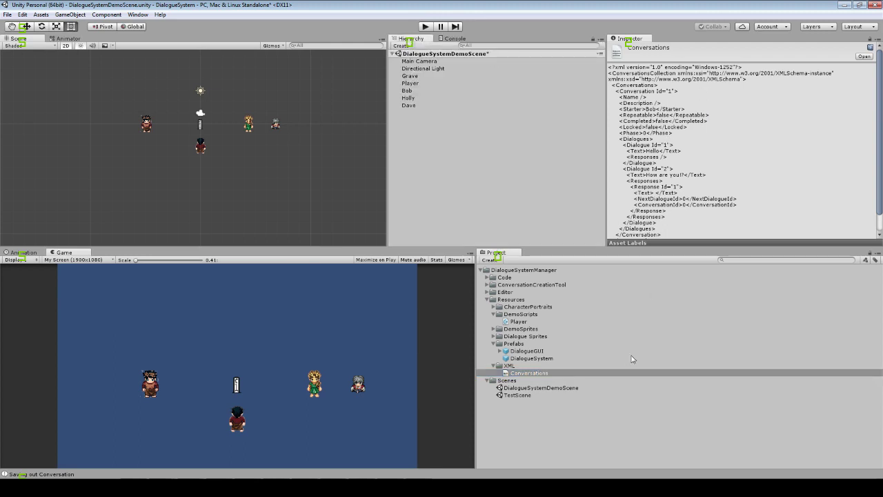
click(531, 358)
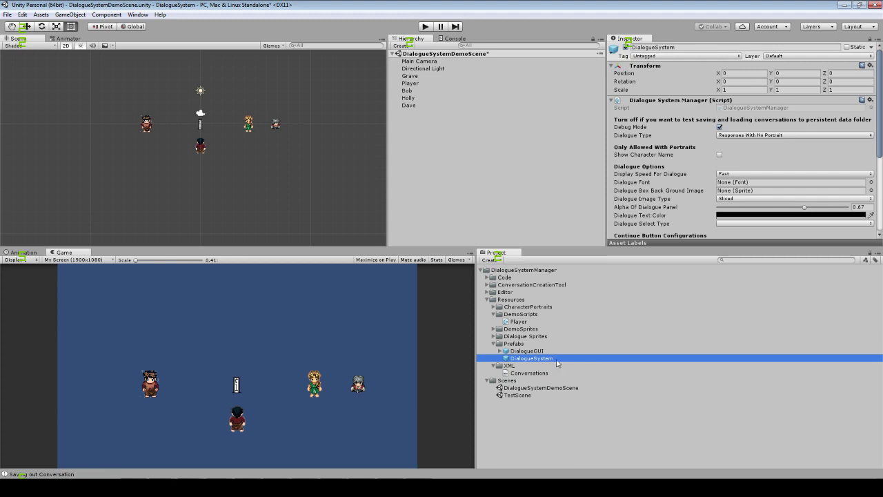
drag(554, 362, 477, 177)
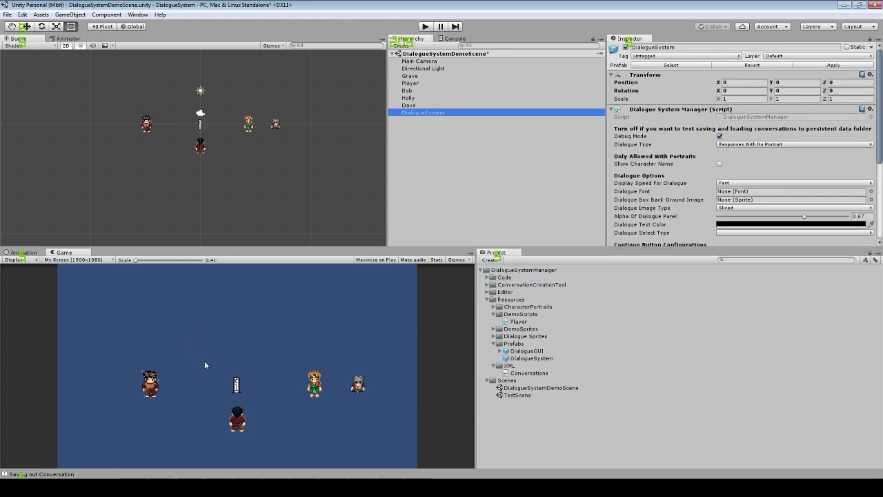
click(458, 39)
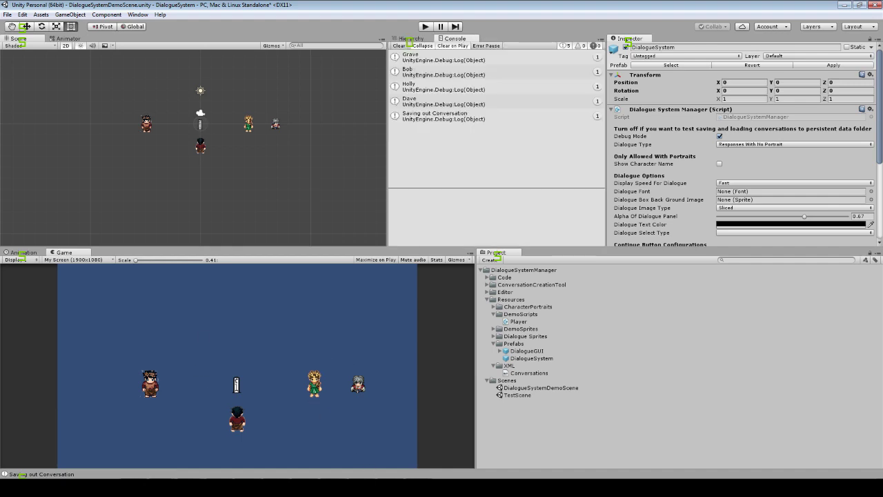
Switch to Visual Studio and examine the E-key interaction code in the Update method of Player.cs.
key(alt+Tab)
click(410, 267)
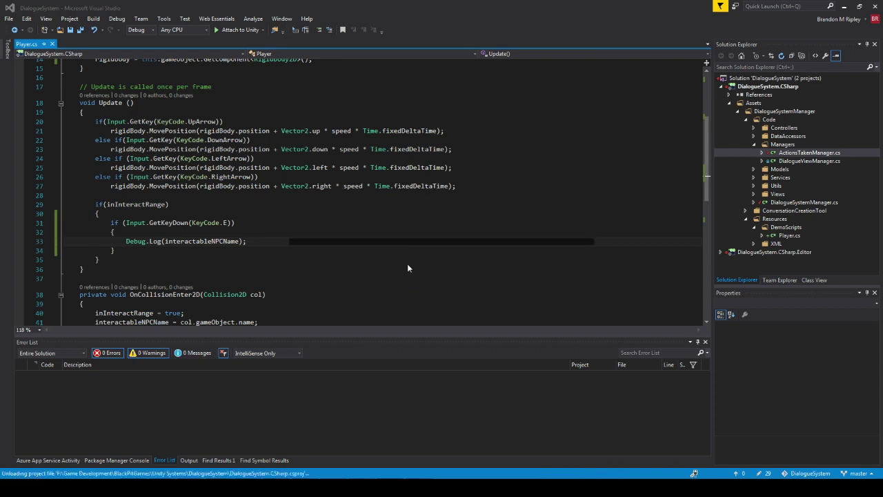
click(270, 222)
scroll(270, 224, up, 1)
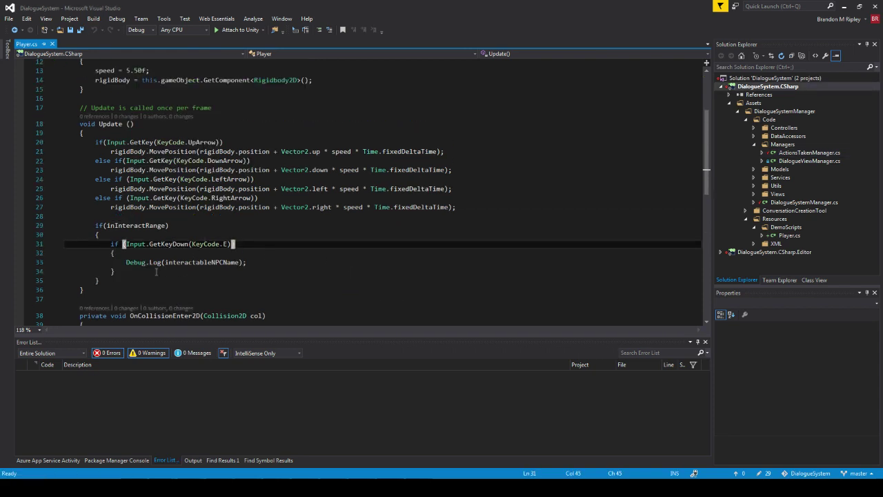
double_click(156, 263)
click(193, 263)
Add "using DialogueSystem;" below the existing using directives in Player.cs and save the file.
scroll(193, 207, up, 5)
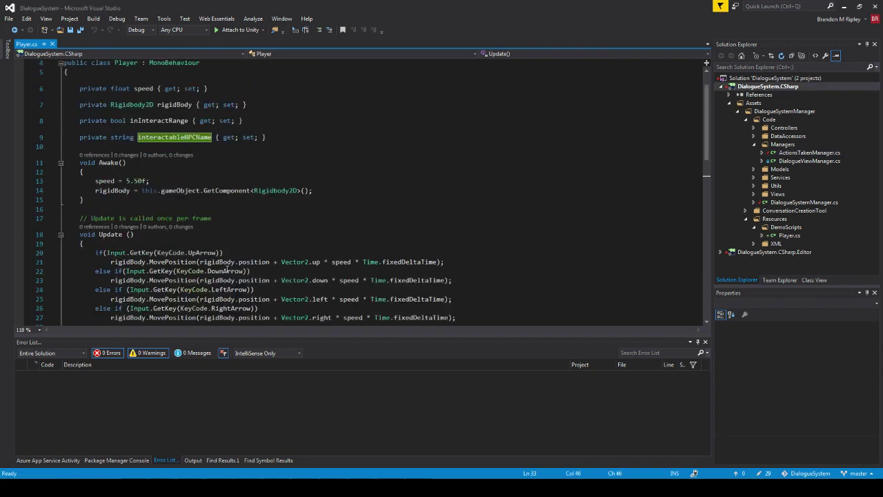
click(180, 73)
key(Return)
text(u)
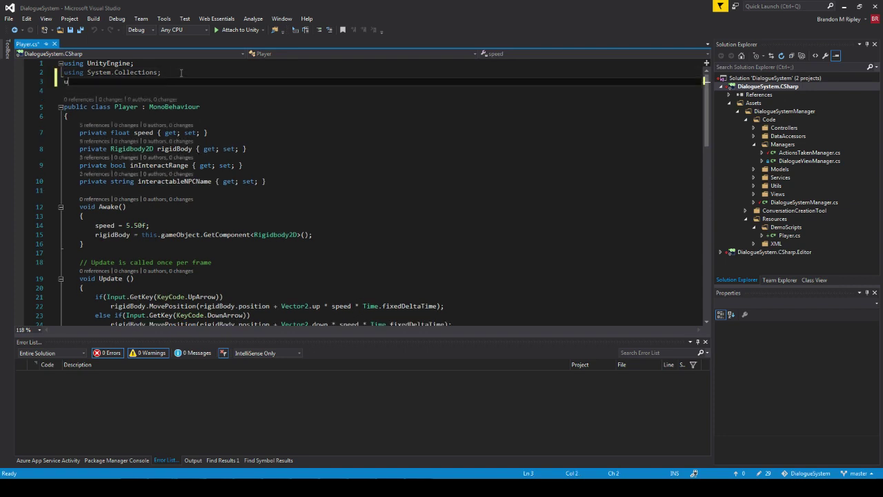
text(sing )
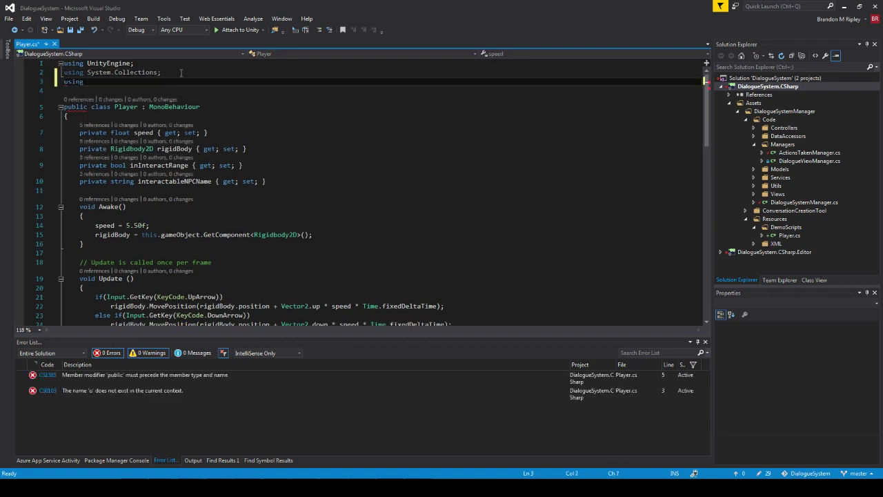
text(DialogueSystem;)
key(ctrl+s)
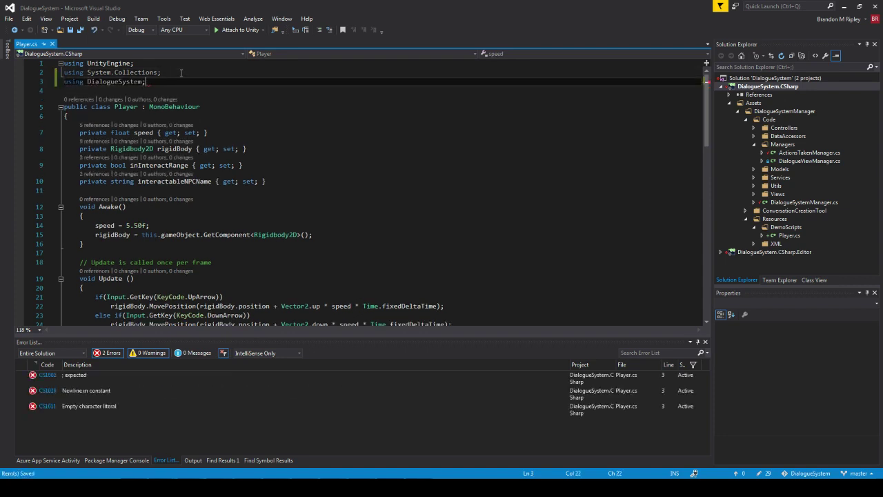
Replace the Debug.Log call in the E-key block with DialogueSystemManager.Instance.StartDialogueForNpc, keeping interactableNPCName as the argument, and save.
scroll(157, 208, down, 6)
drag(162, 223, 126, 222)
text(DialogueSystemManager.)
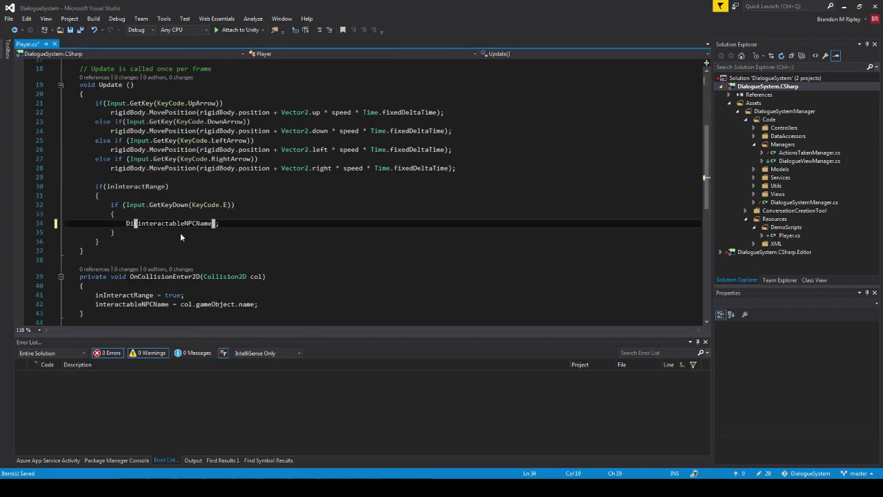
text(Instance.st)
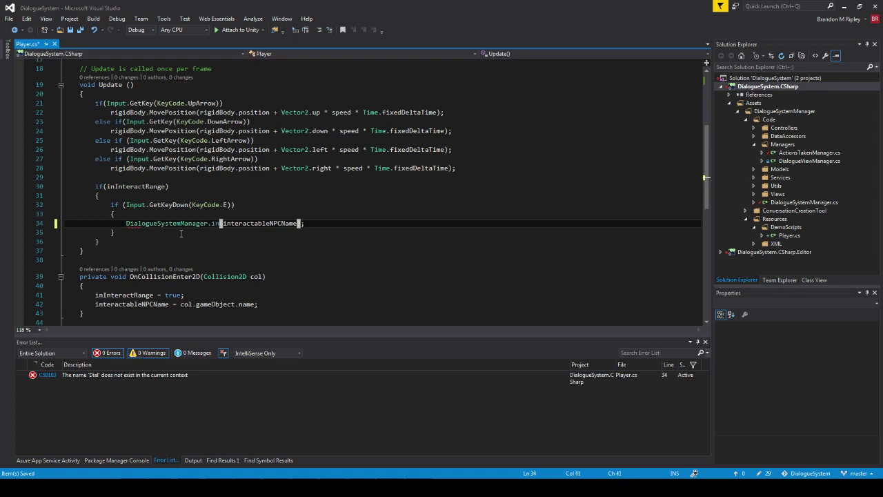
text(ar)
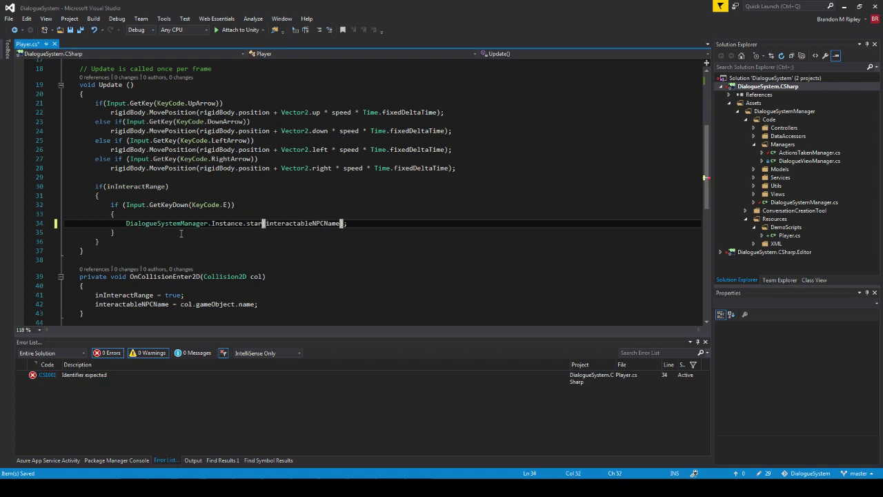
key(Tab)
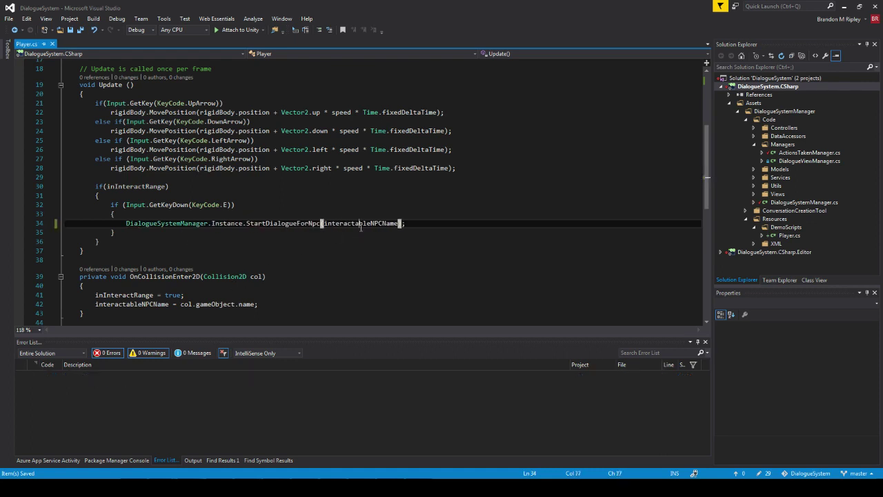
Insert a braced "if(!DialogueSystemManager.Instance.DialogueSystemIsActive())" condition at the start of the inInteractRange block in Player.cs.
click(169, 199)
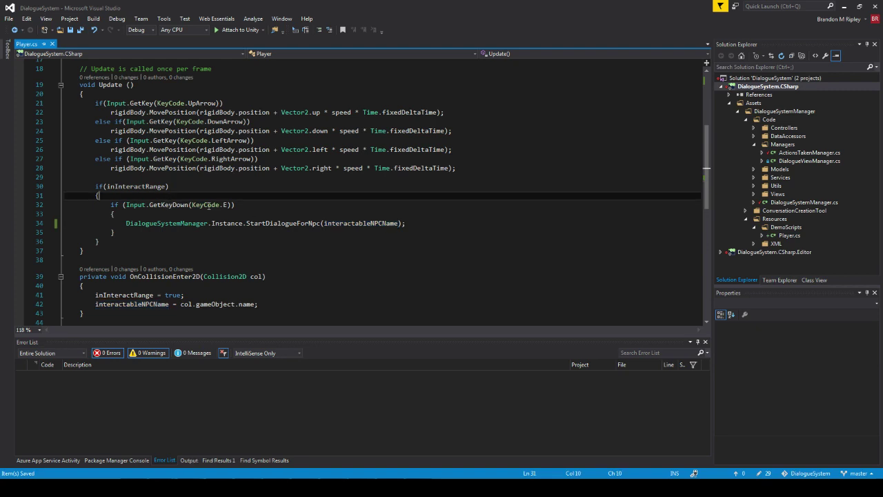
key(Return)
text(if(!)
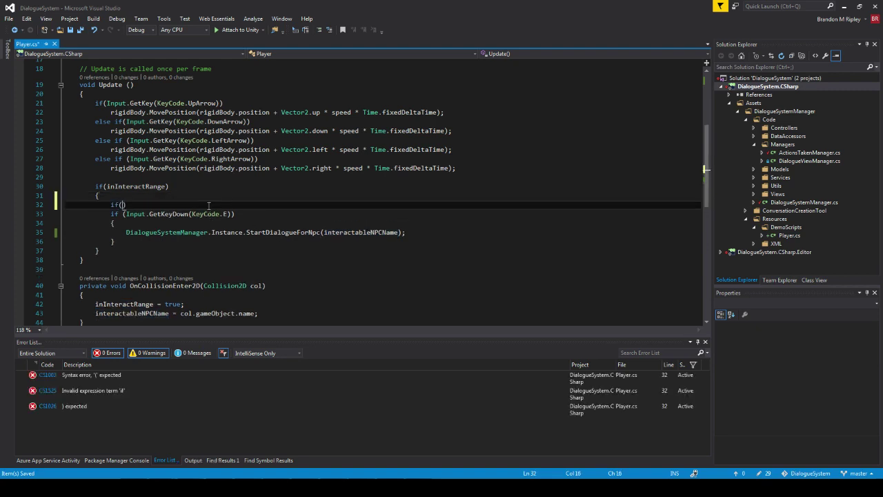
text(DialogueSystemManager.In)
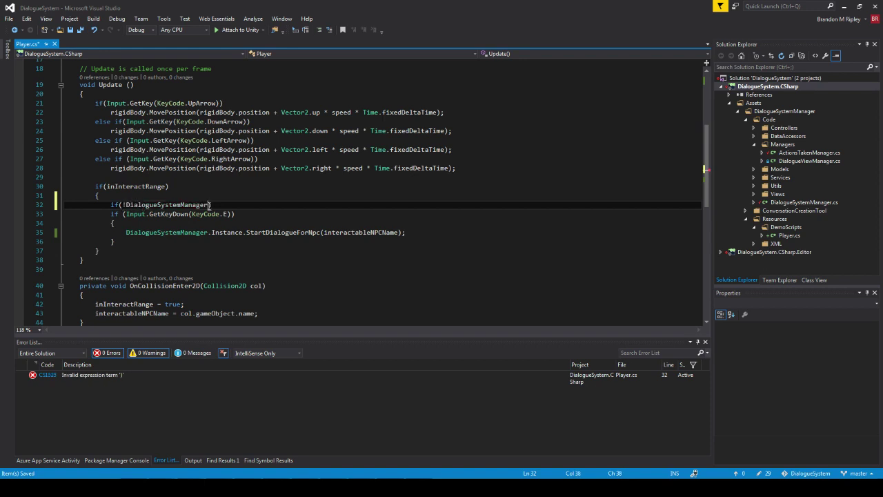
text(stance.di)
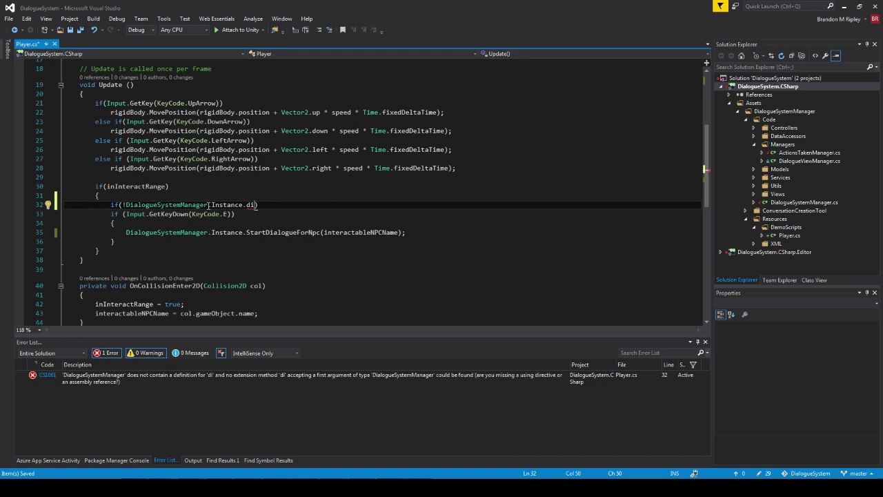
text(()))
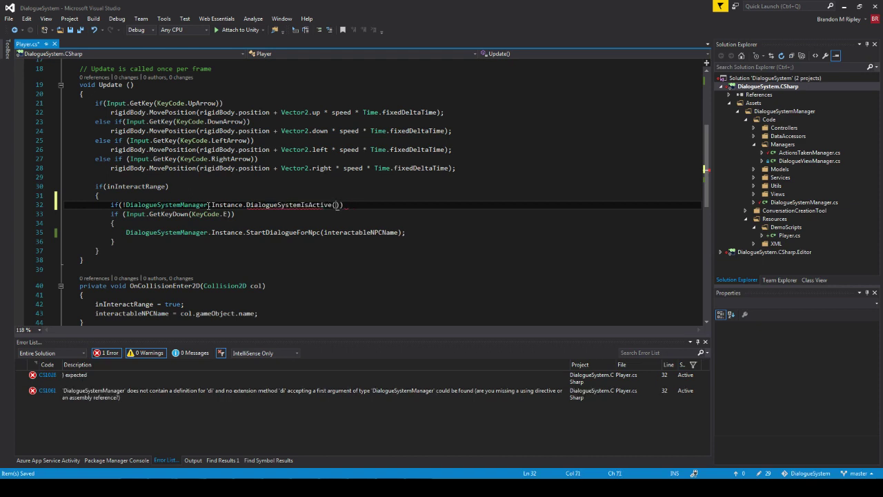
key(Return)
text({)
key(Return)
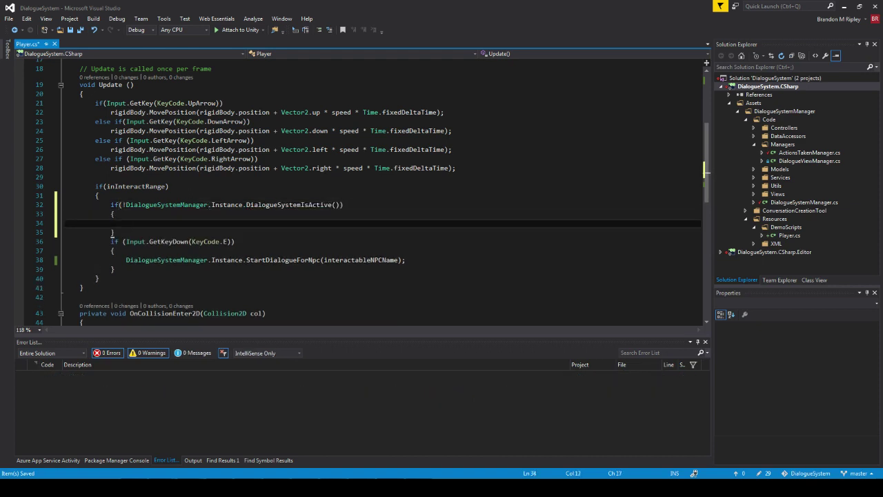
Wrap the E-key block in the new condition by moving the closing brace below it, indent the block, and save Player.cs.
click(110, 233)
click(47, 236)
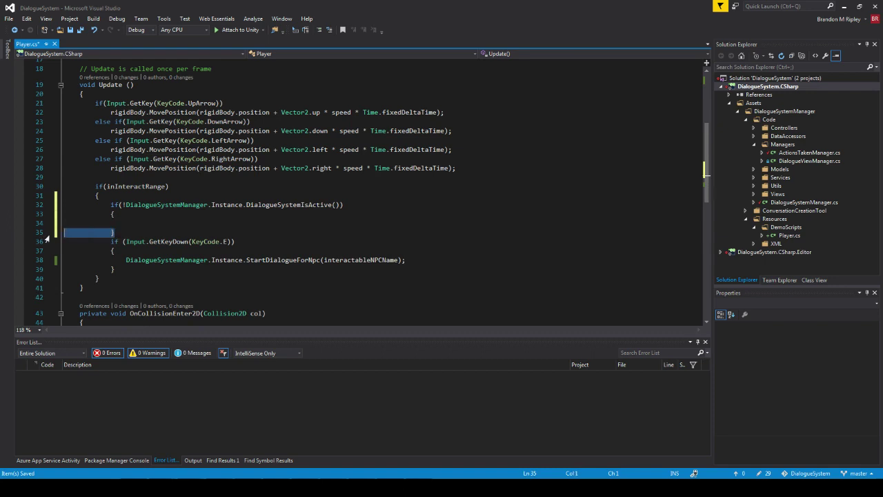
key(BackSpace)
key(BackSpace)
click(187, 259)
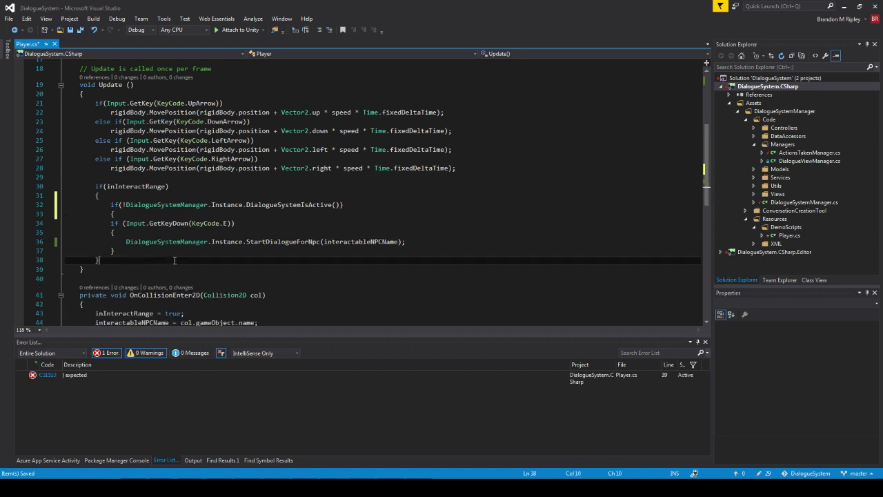
key(BackSpace)
click(195, 245)
click(175, 252)
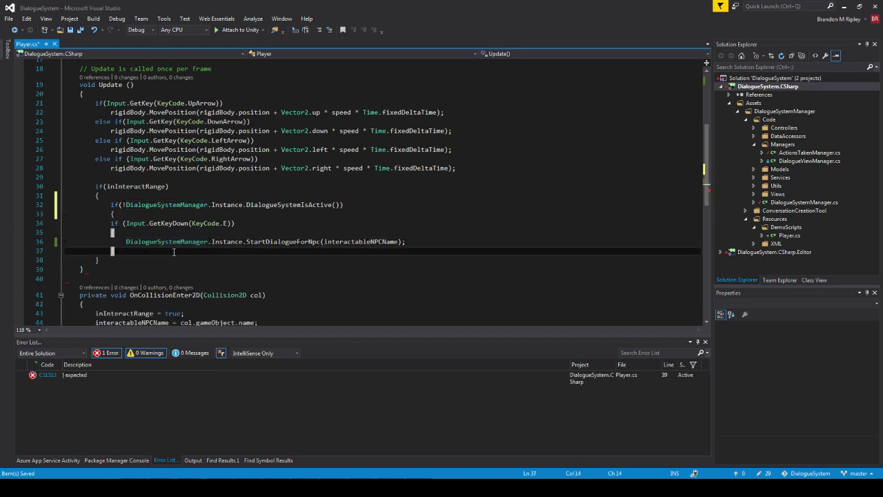
key(Return)
text(})
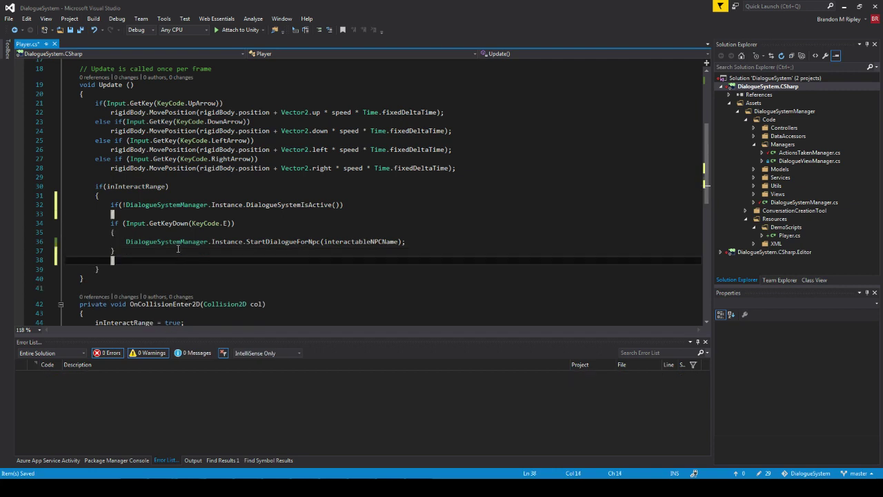
drag(117, 253, 23, 229)
key(Tab)
click(191, 212)
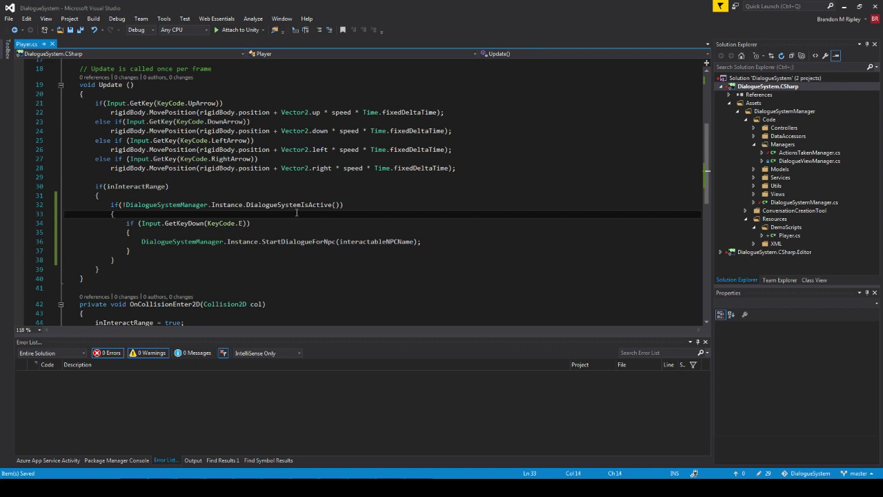
click(300, 252)
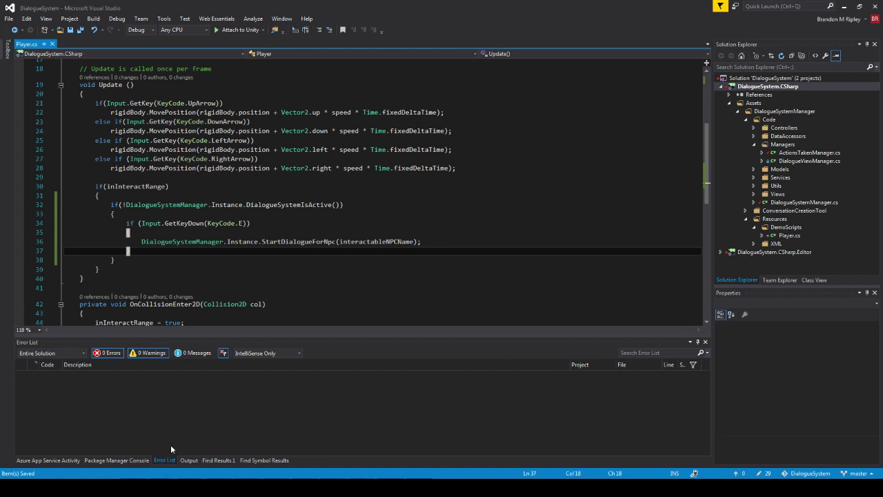
Switch to Unity and play the scene, walk the player to Bob, run through his whole dialogue, and stop playing.
key(alt+Tab)
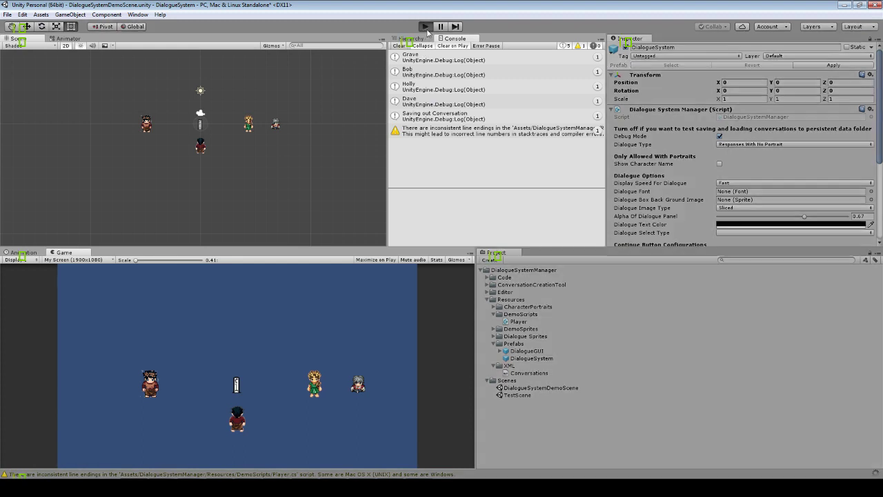
click(426, 28)
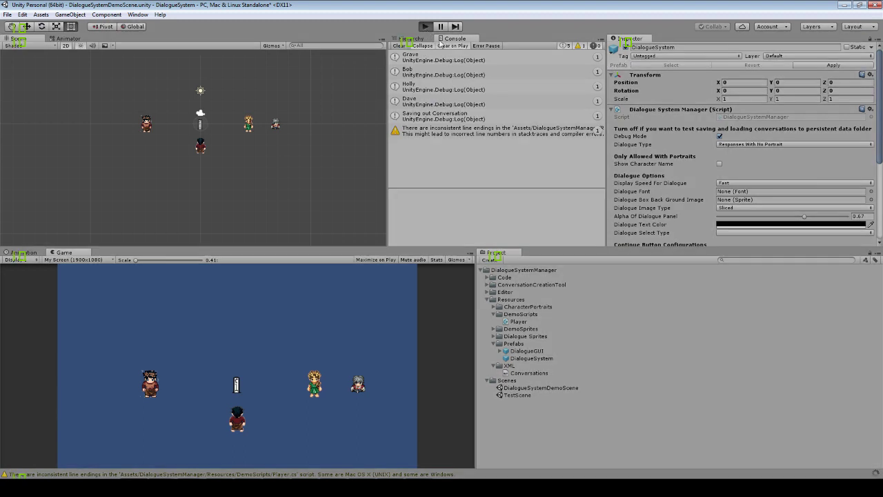
key(Left)
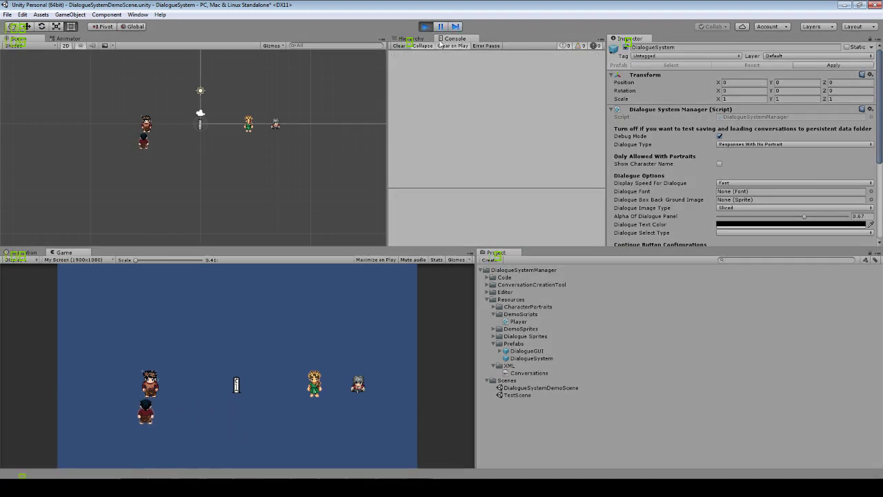
key(space)
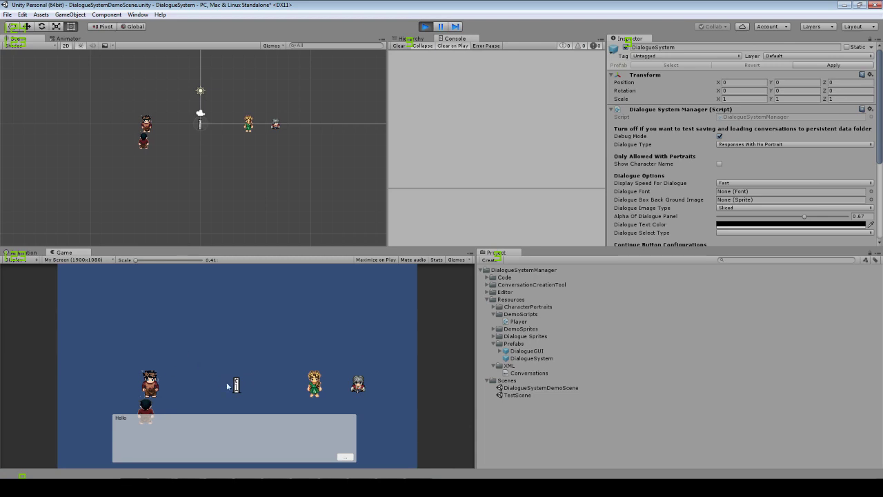
click(341, 457)
click(340, 456)
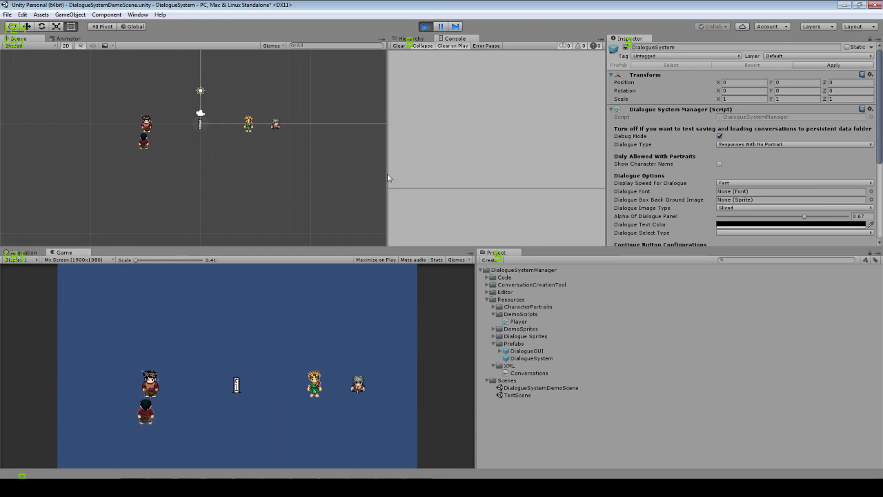
click(425, 28)
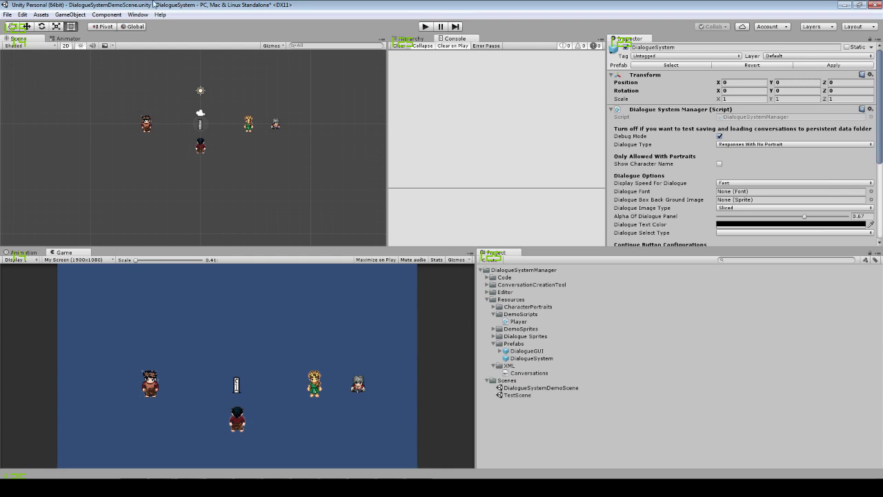
Open the Conversation Node Editor and create a conversation node with "Grave" as its starter.
click(138, 14)
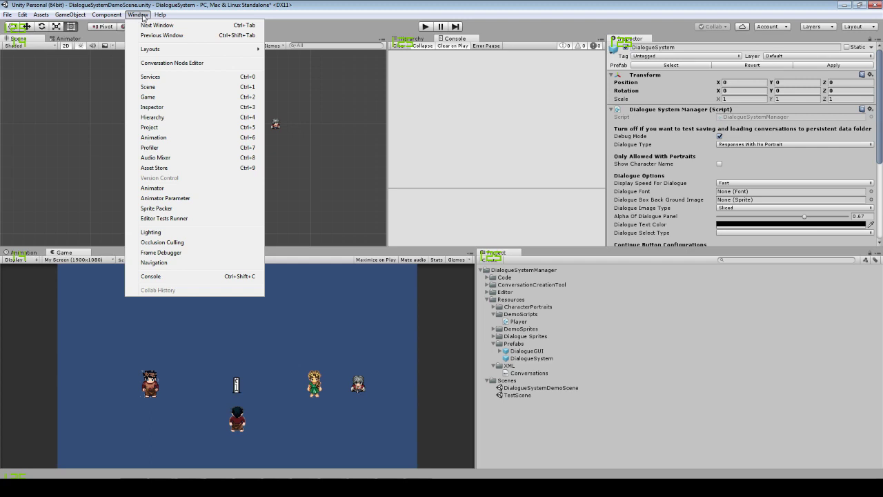
click(154, 62)
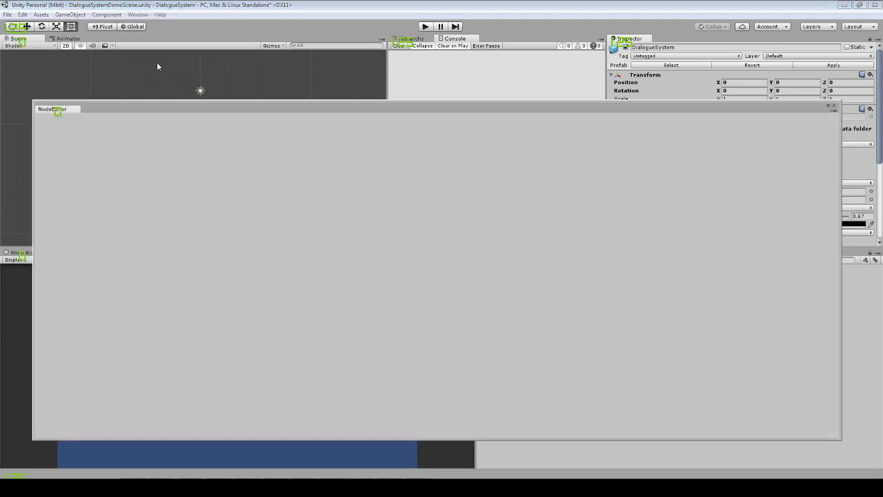
right_click(93, 208)
click(107, 214)
drag(88, 123, 96, 168)
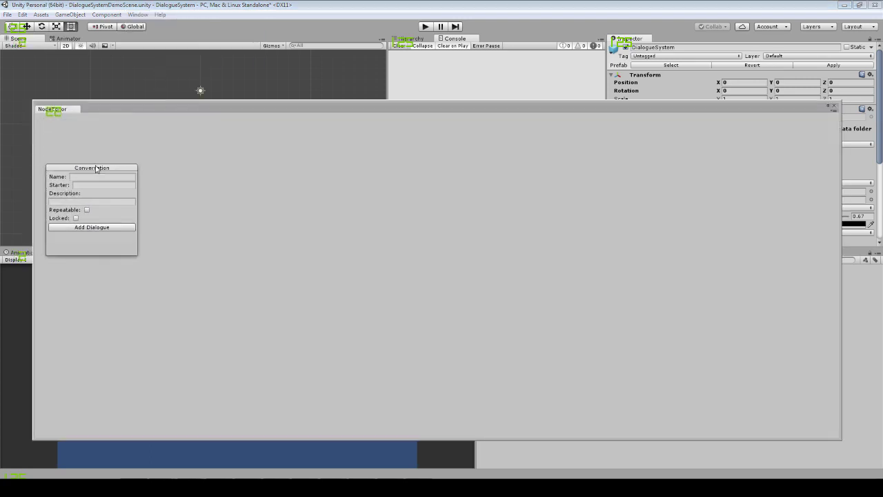
click(93, 184)
text(Grave)
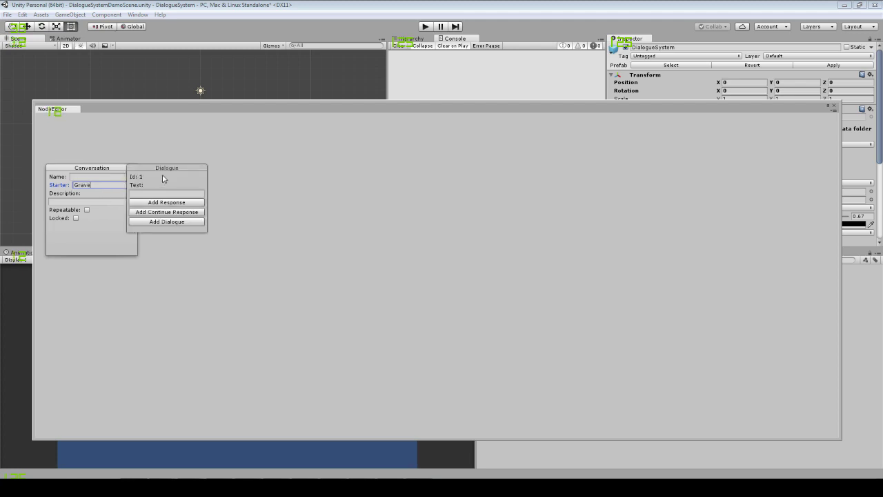
Add a dialogue node beside the Grave conversation node with the text "Something wierd about this grave".
drag(163, 178, 219, 188)
click(211, 202)
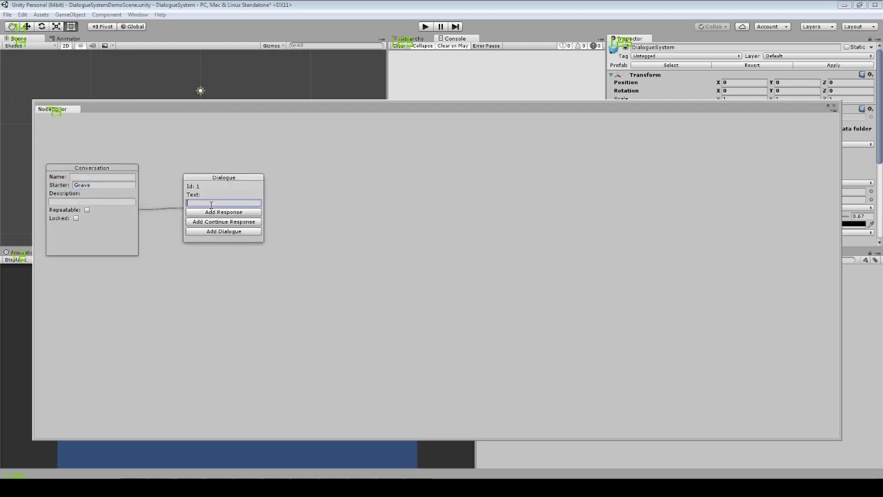
text(Something wi)
text(erd about this grave)
Add a response to the first dialogue, place its node above and beyond the dialogue, and set its text to "Back away".
click(234, 225)
drag(311, 184, 331, 138)
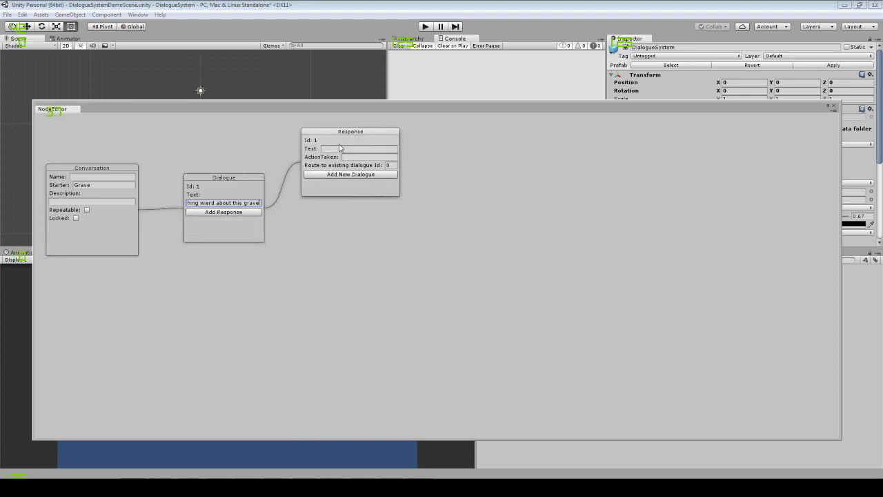
click(340, 147)
text(Back )
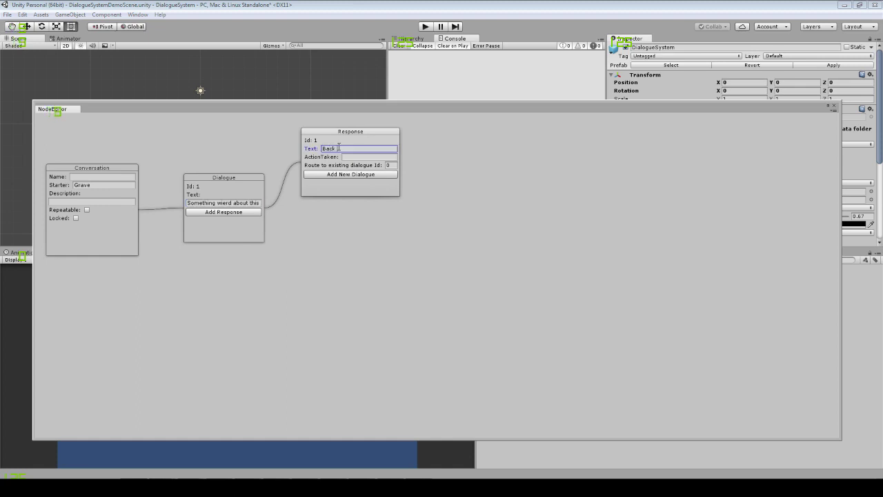
text(Away)
Add a second response to the first dialogue, place it under the "Back away" node, and set its text to "Stare at the grave".
click(224, 212)
drag(317, 182, 337, 210)
click(337, 221)
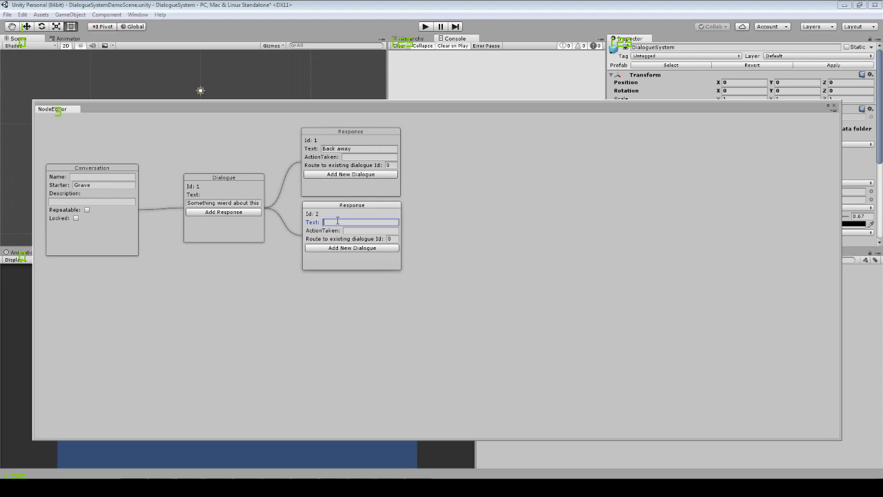
text(Stan)
text(d at the grave)
Add a third response to the first dialogue, below the second one, with the text "Touch the grave".
click(231, 212)
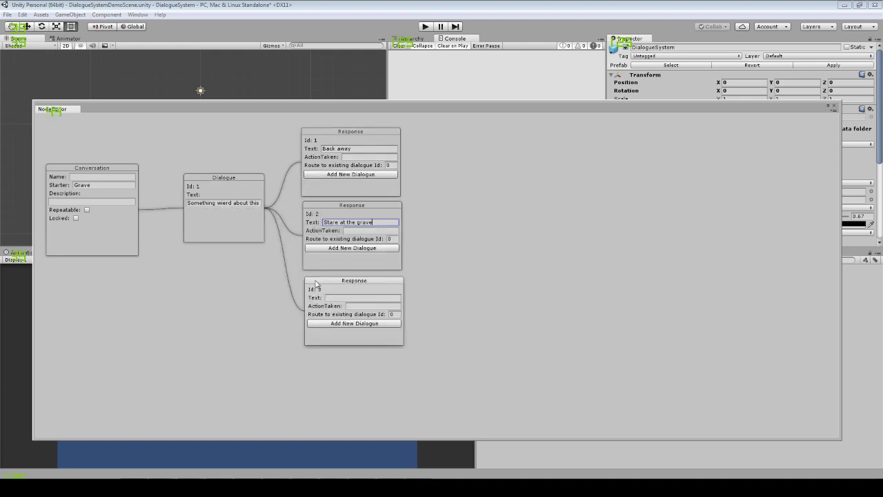
click(354, 297)
text(Touc)
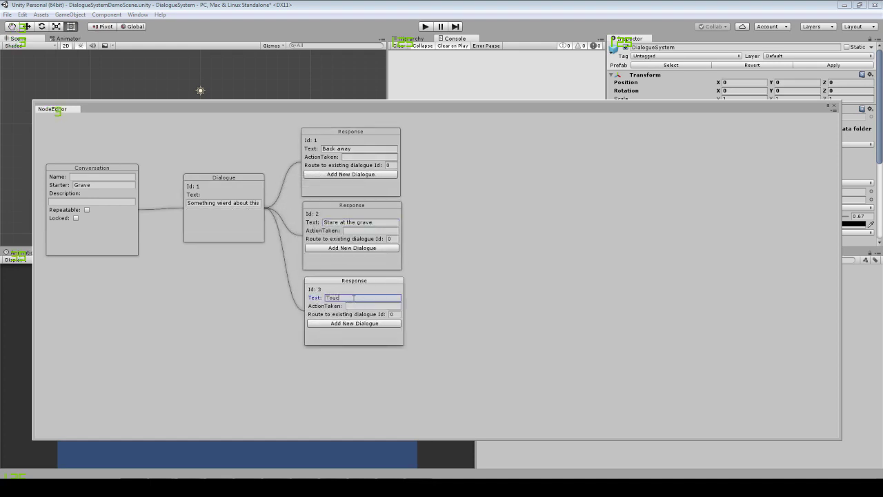
text(h the grave)
Add a new dialogue following the "Stare at the grave" response, place it beside that node, and set its text to "You feel cold".
click(336, 248)
drag(449, 207, 491, 204)
click(481, 229)
text(You feel)
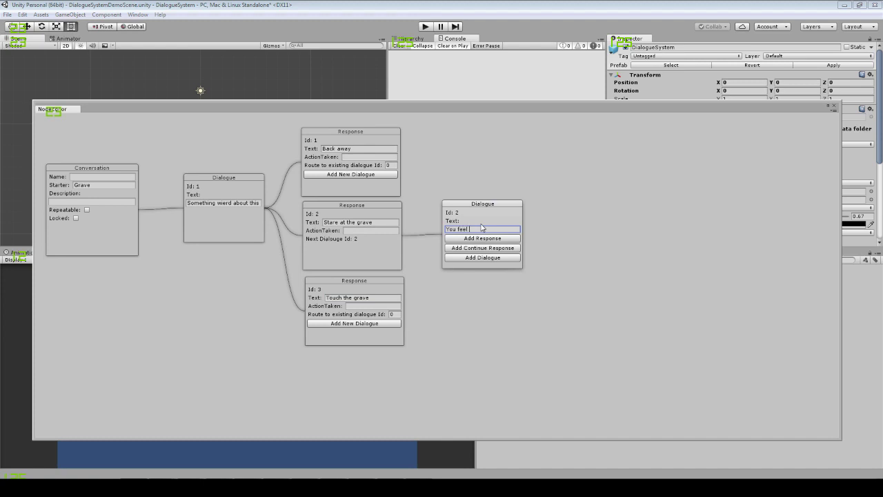
text( cold)
Add a new dialogue following the "Touch the grave" response, beside that node, with the text "Your overcome with fear".
click(368, 324)
drag(428, 289, 479, 292)
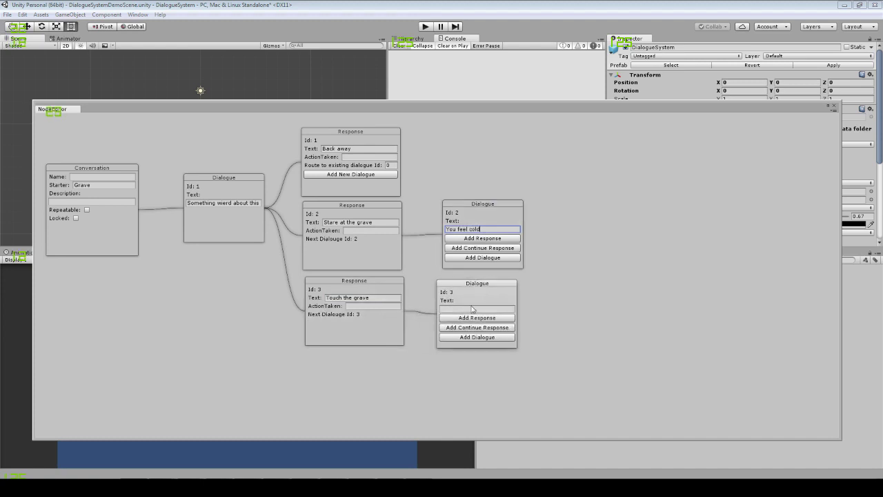
click(476, 307)
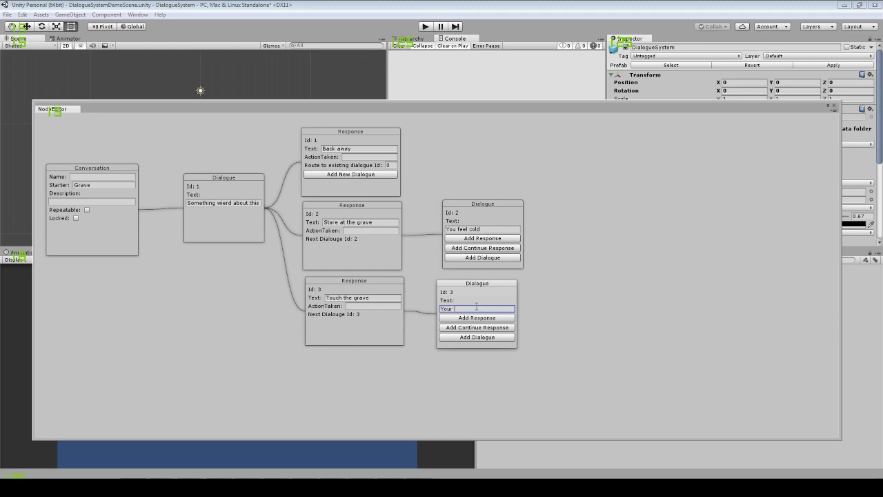
text(Your ouercome with c)
key(BackSpace)
key(BackSpace)
key(BackSpace)
text(f)
Save the Grave conversation and close the node editor.
right_click(470, 135)
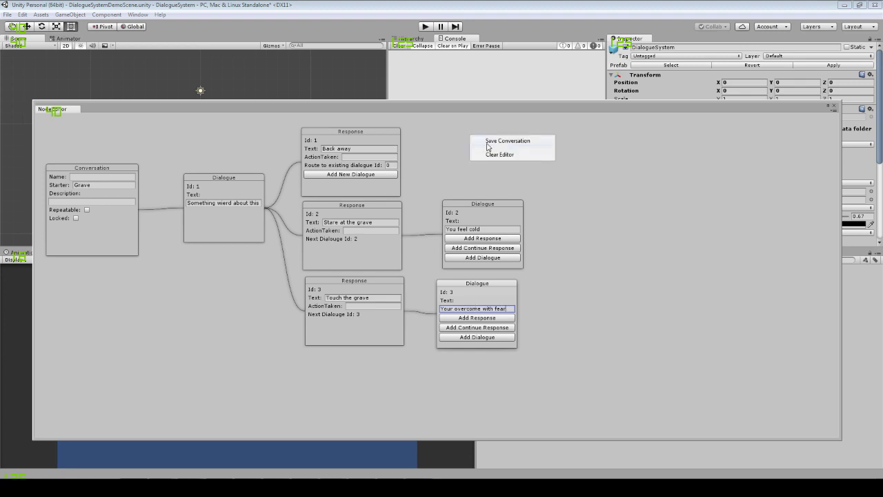
click(487, 142)
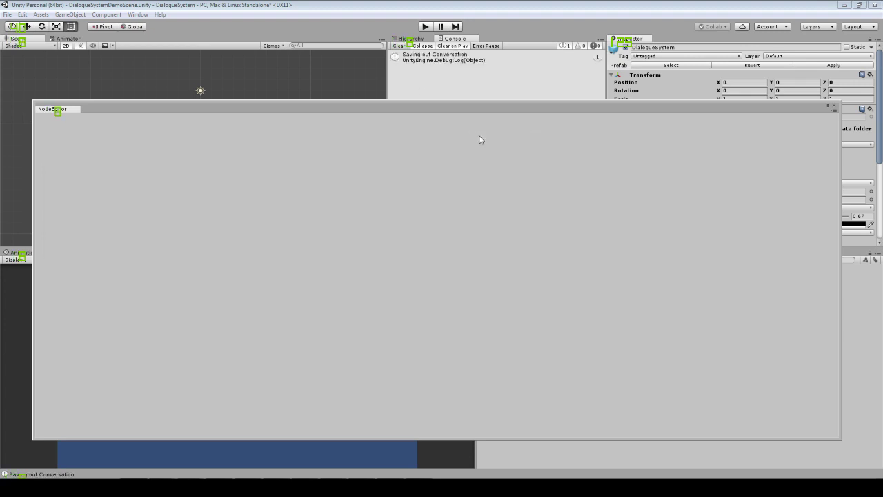
click(833, 106)
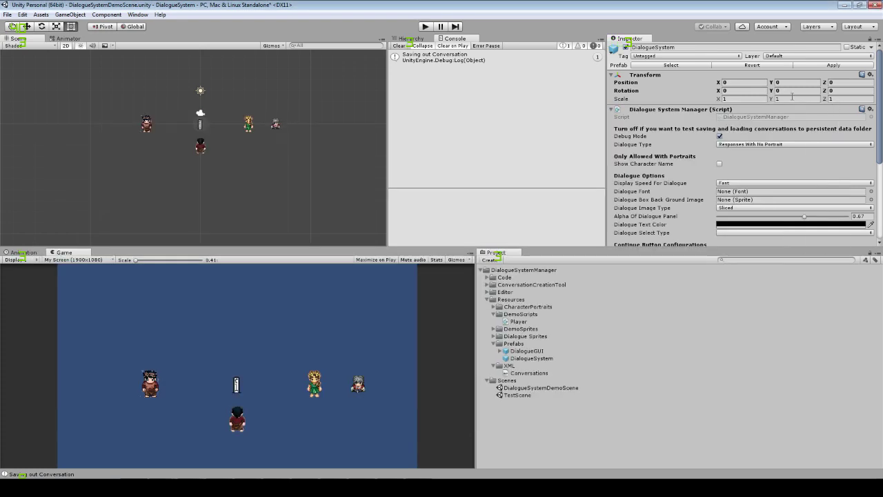
Play the scene, walk the player up to the grave, start its conversation and maximize the Game view.
click(426, 29)
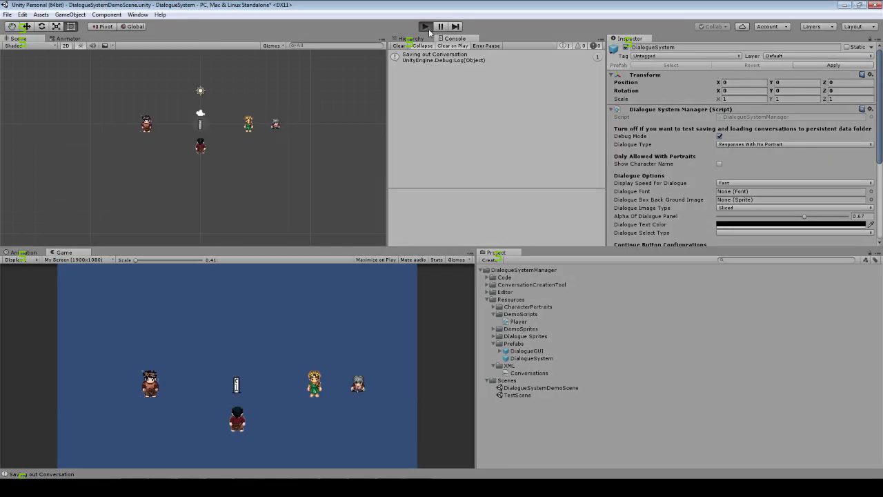
key(Up)
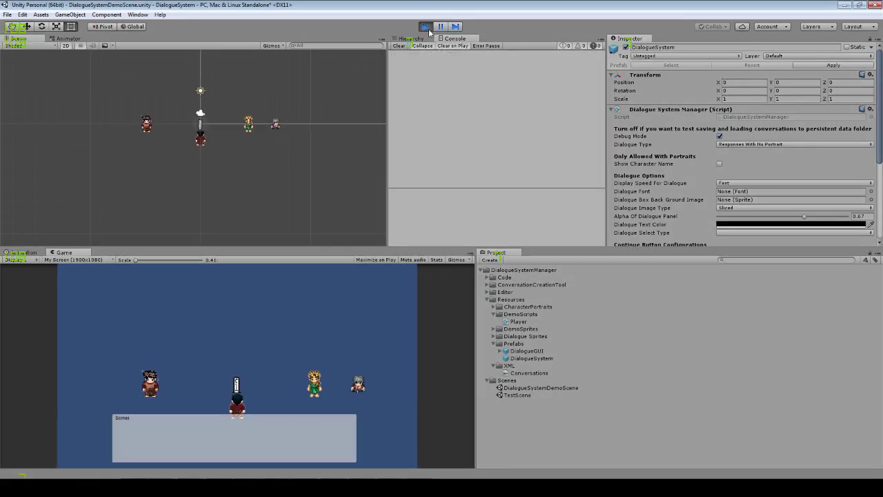
key(space)
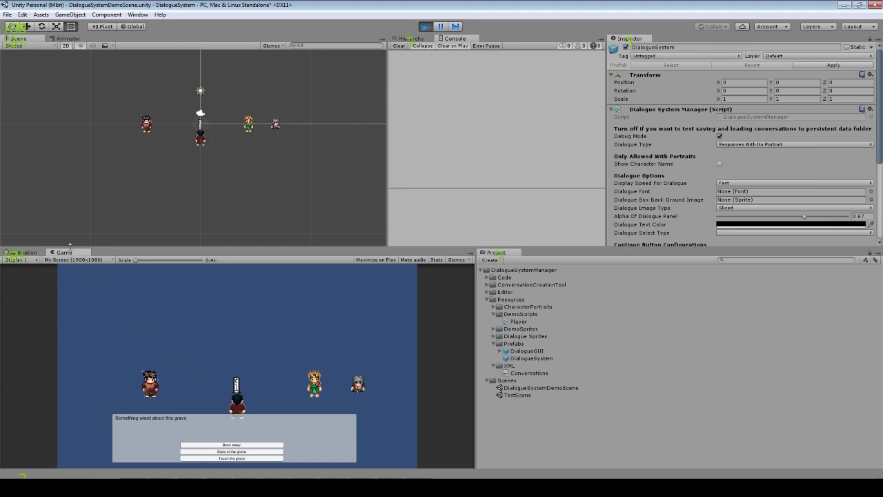
right_click(67, 252)
click(90, 255)
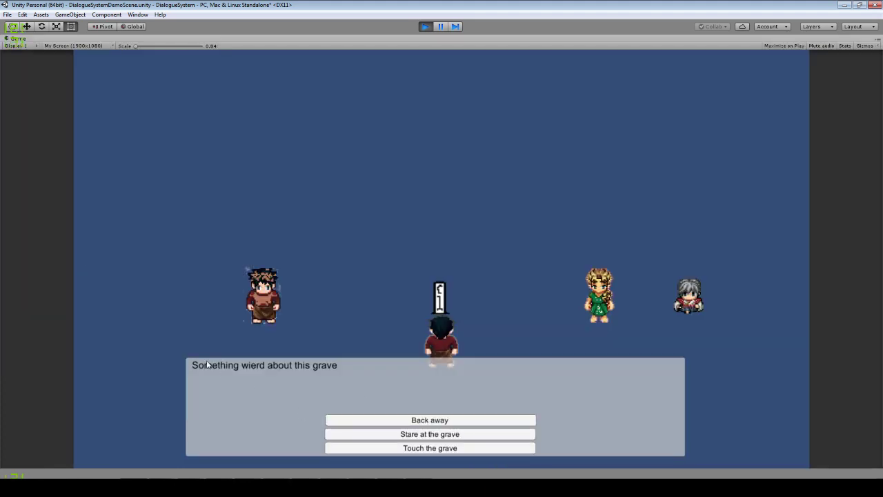
Choose the "Touch the grave" response and finish the conversation, restore the Game view's size and stop playing.
click(404, 449)
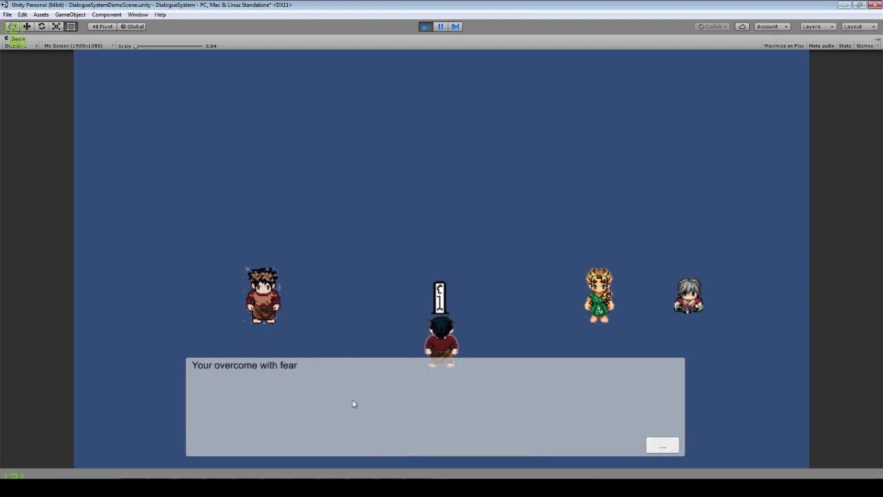
click(662, 449)
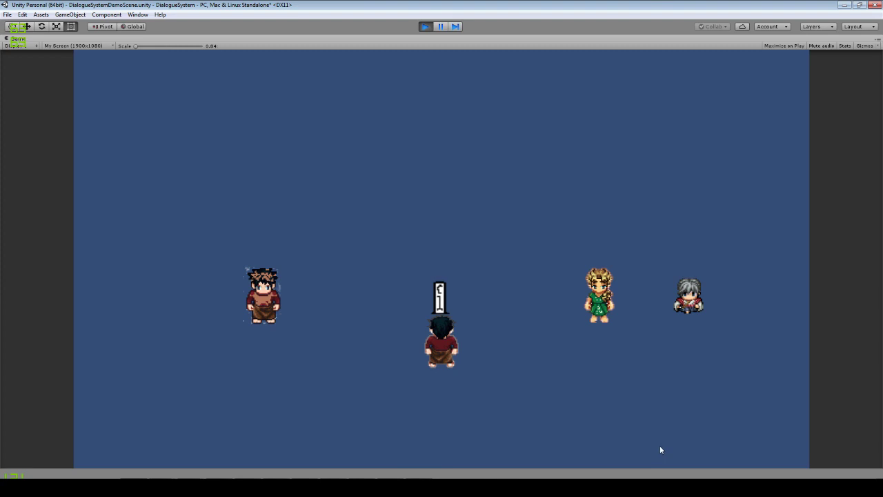
right_click(97, 38)
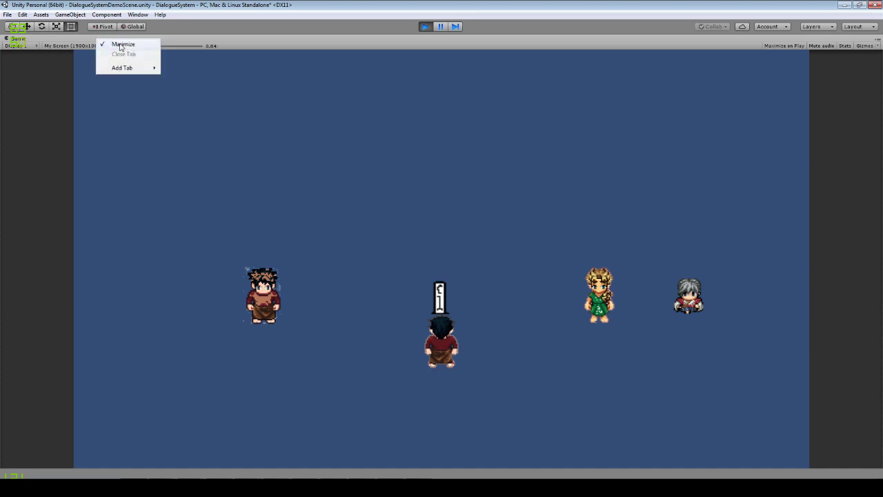
click(120, 43)
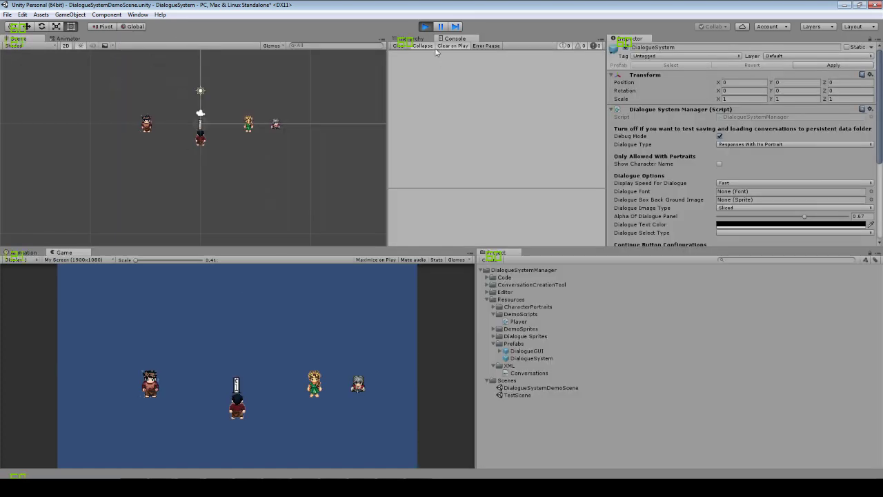
click(424, 29)
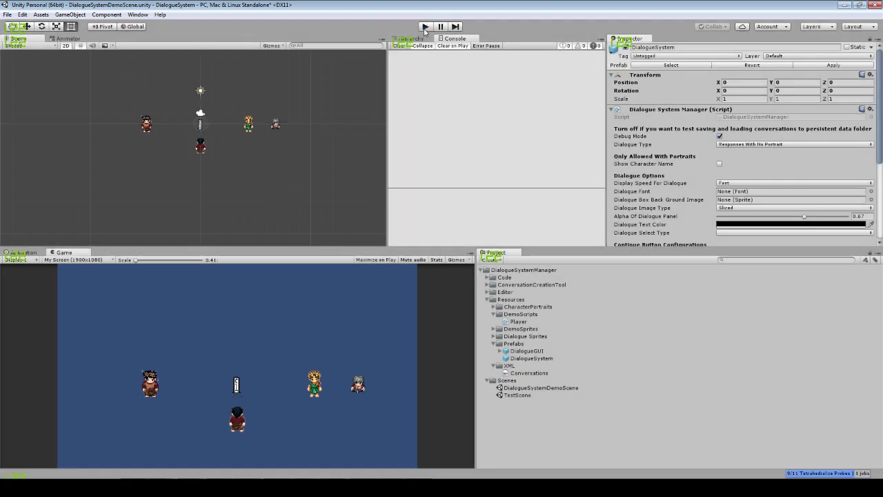
Open the Conversation Node Editor and set the new conversation's starter to "Dave".
click(130, 16)
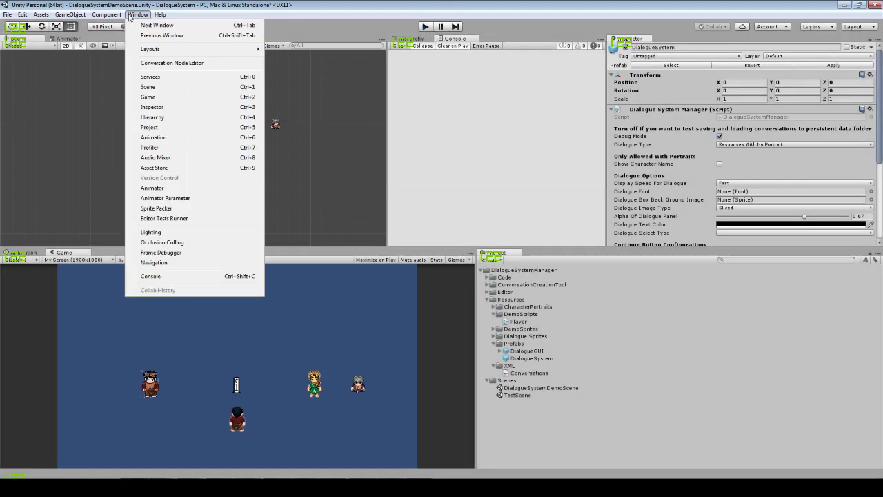
click(155, 63)
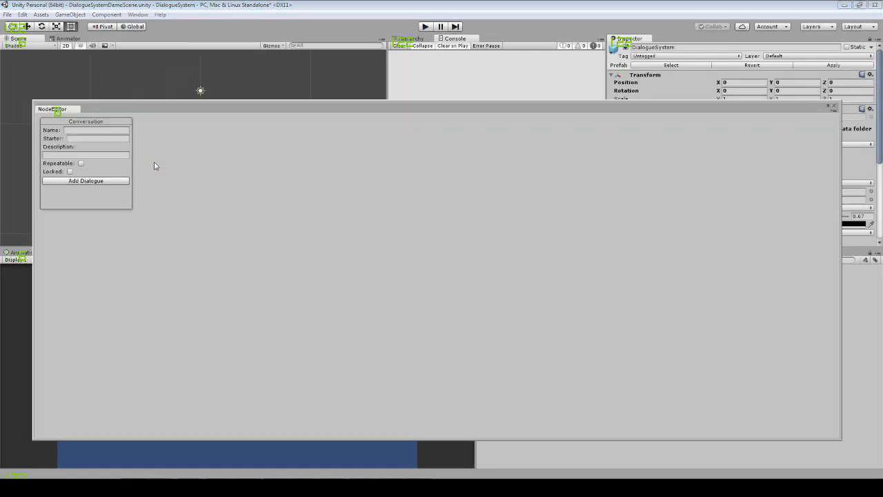
click(97, 138)
text(Dave)
Add a dialogue to the conversation, place it beside the Conversation node, and set its text to "My name is Dave".
click(85, 181)
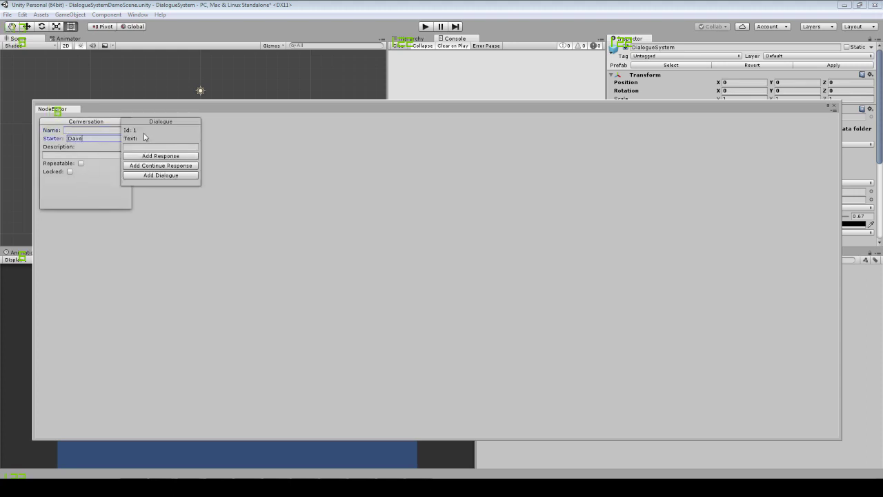
drag(160, 129, 219, 153)
click(207, 170)
text(M)
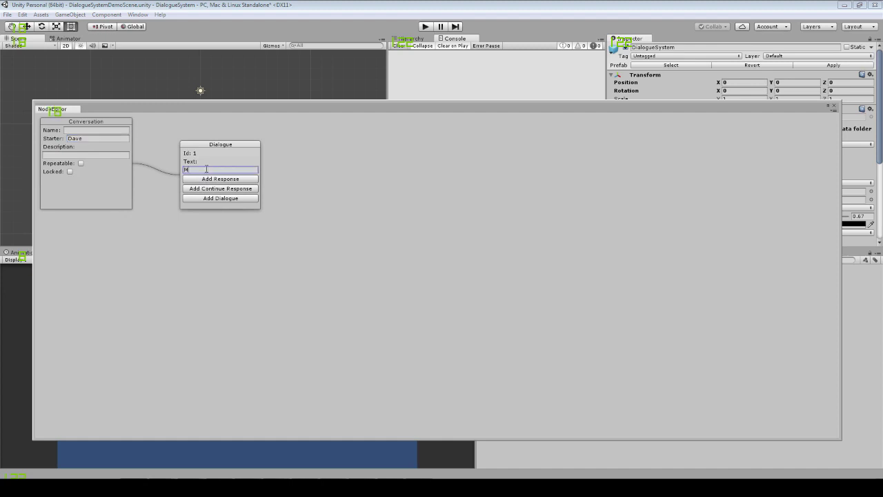
text(y name is Dave)
Make Dave's conversation repeatable, save it and close the node editor.
click(80, 163)
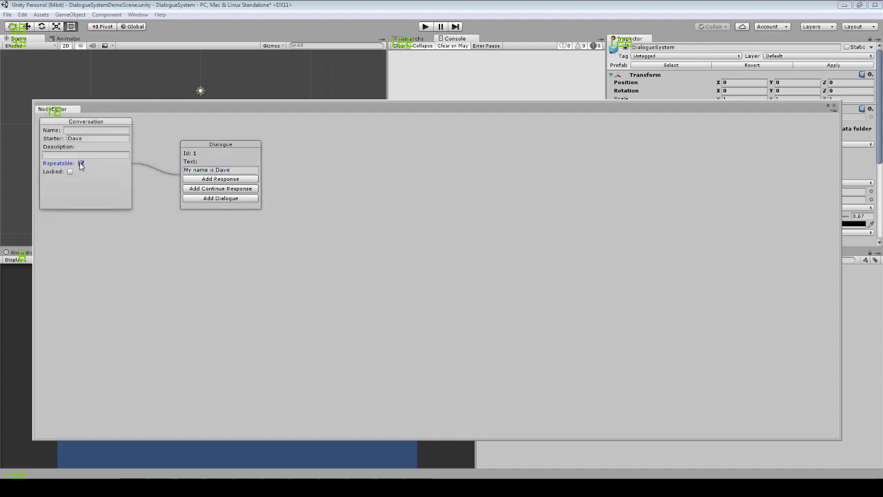
right_click(372, 169)
click(400, 173)
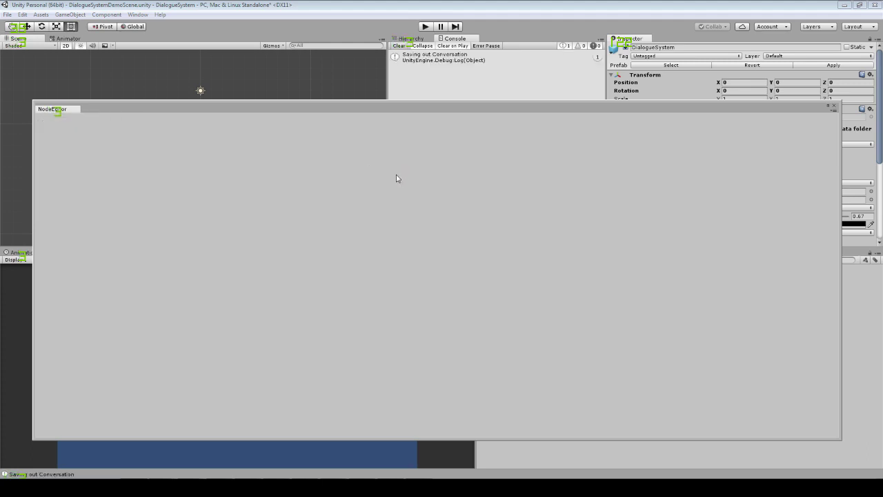
click(834, 106)
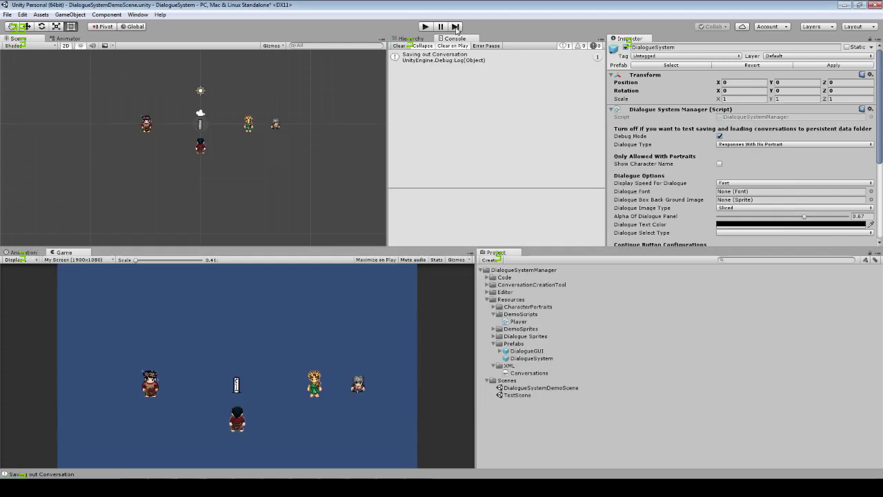
Play the scene, walk to Dave and run his repeatable conversation several times, and stop playing.
click(424, 27)
key(Right)
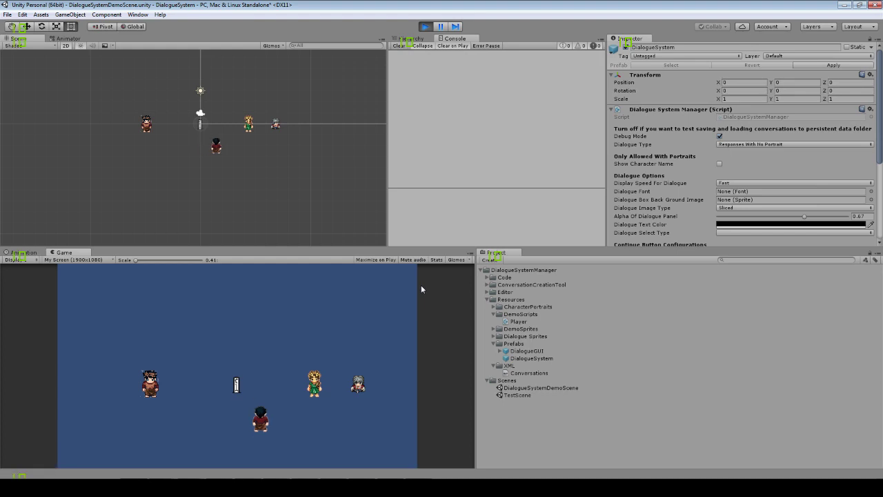
key(Up)
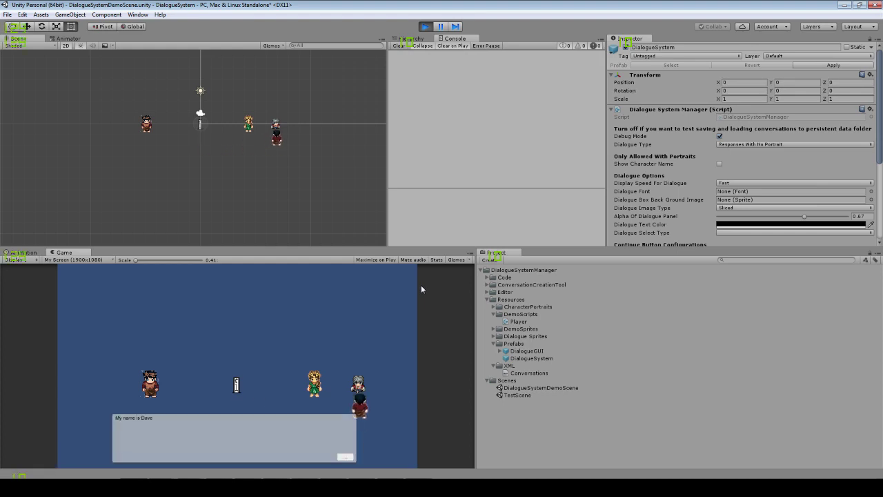
key(space)
key(space)
key(space)
key(space)
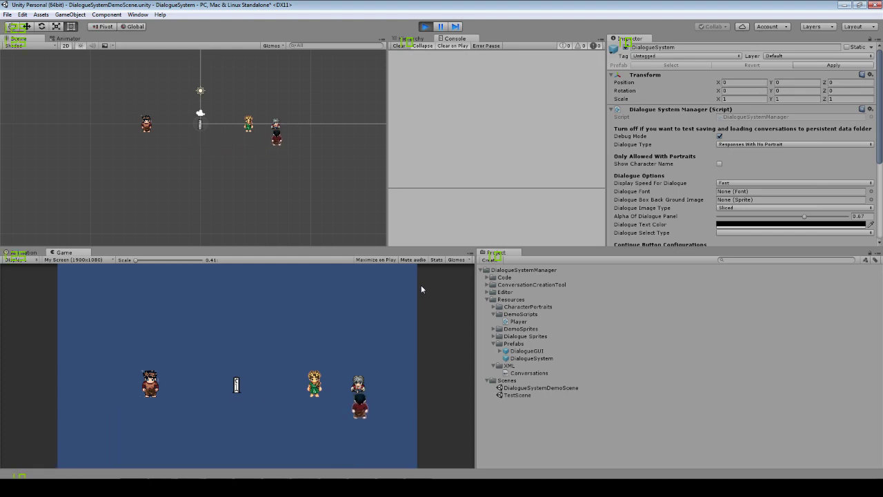
key(space)
key(space)
key(space)
key(space)
key(space)
key(space)
key(space)
key(space)
key(space)
click(425, 27)
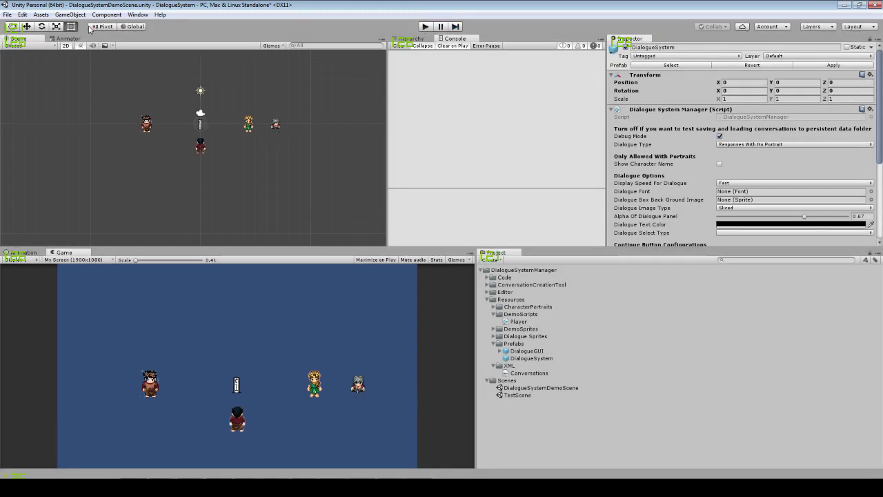
Create another conversation in the Conversation Node Editor with starter "Dave", locked with phase to unlock 1.
click(138, 15)
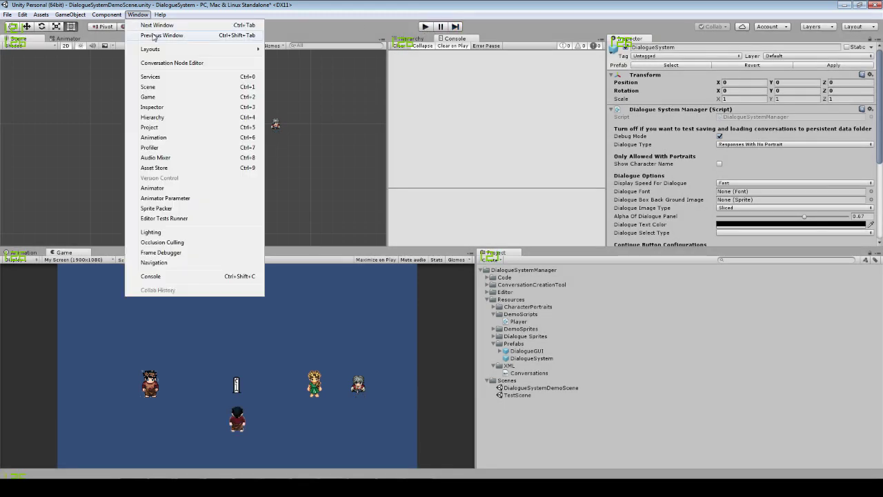
click(177, 64)
right_click(73, 189)
click(100, 196)
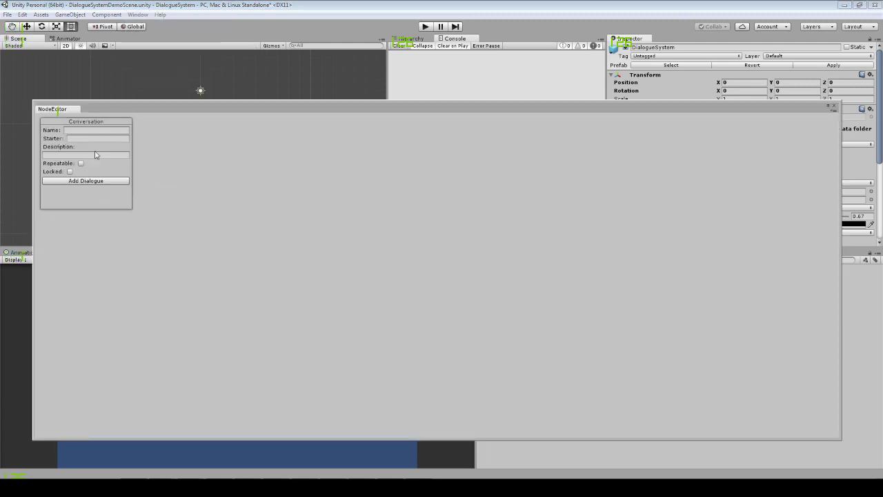
click(91, 137)
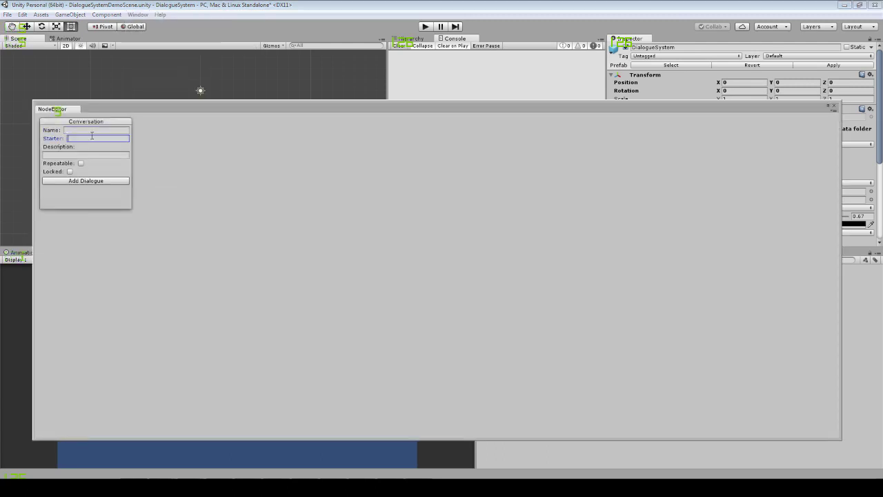
text(Dave)
click(70, 171)
click(105, 180)
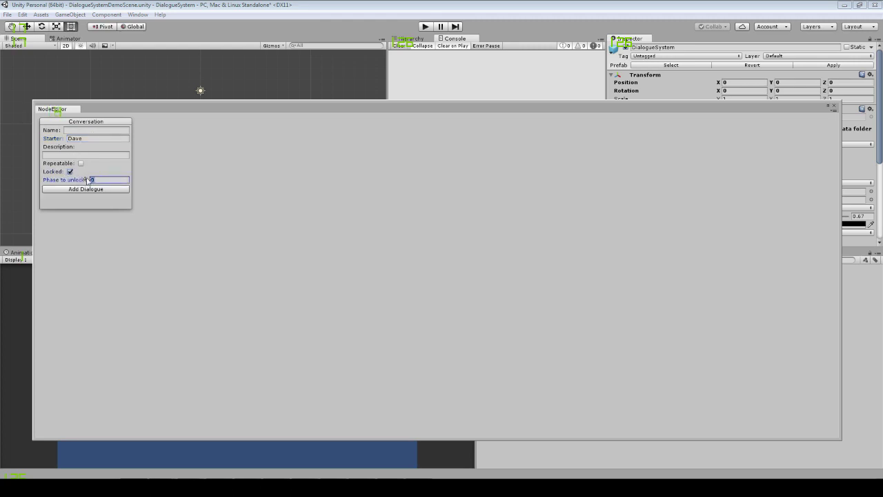
text(1)
Add a dialogue beside the locked conversation's node with the text "Who are you?".
click(75, 189)
drag(159, 131, 223, 163)
click(219, 178)
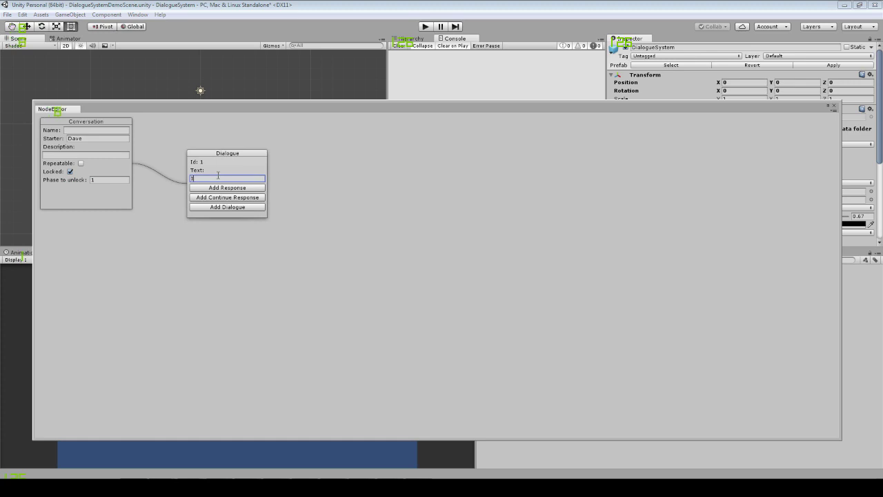
text(Who are you?)
Save Dave's locked conversation and close the node editor.
right_click(360, 179)
click(378, 185)
click(833, 104)
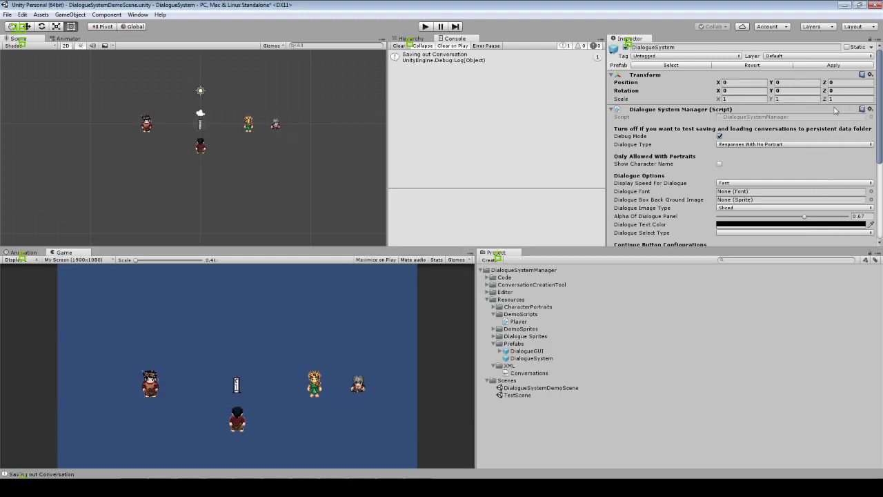
Play the scene again and talk to Dave repeatedly to check whether the locked conversation stays unavailable, and stop playing.
click(426, 26)
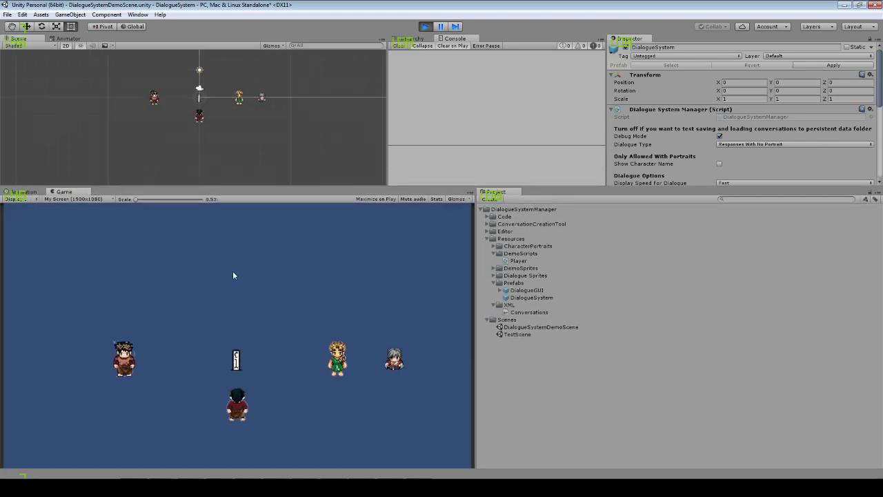
key(Right)
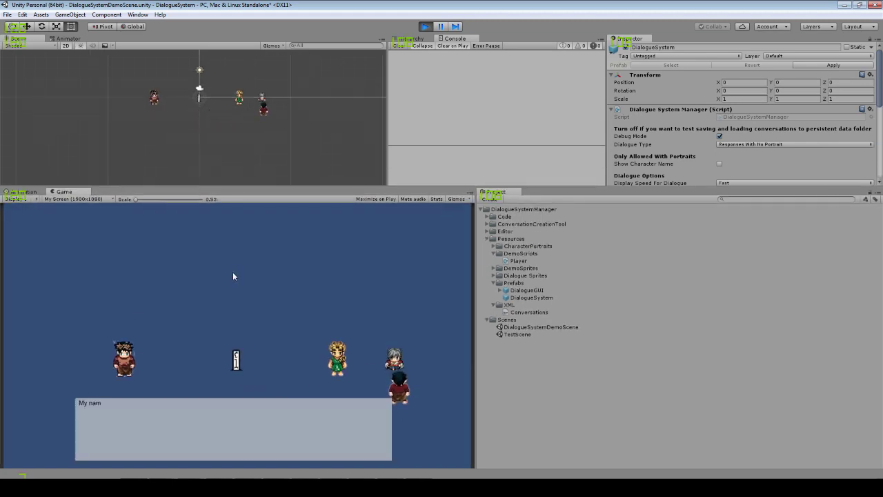
key(space)
key(space)
key(space)
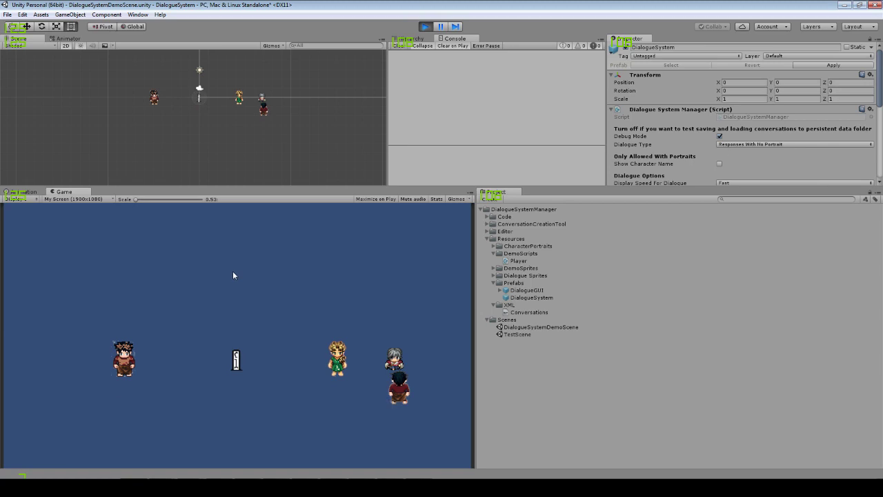
key(space)
key(space)
key(space)
key(space)
key(space)
key(space)
key(space)
key(space)
click(425, 26)
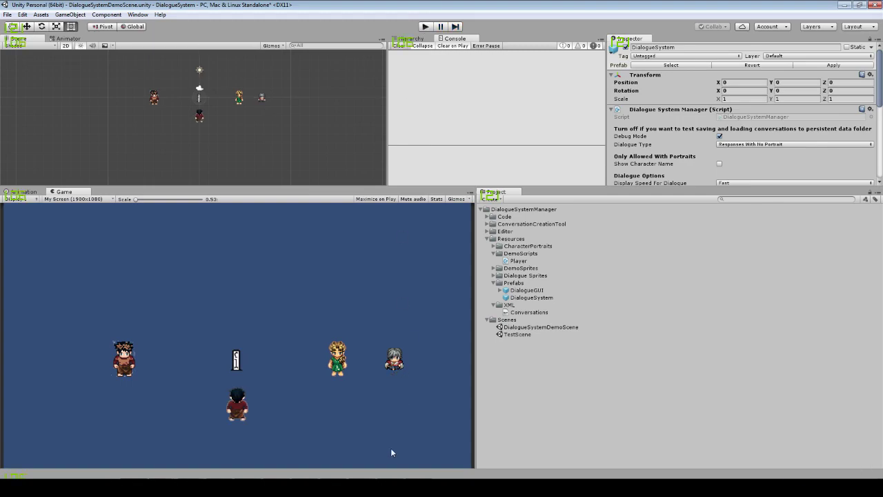
Switch to Visual Studio and add an if block checking Input.GetKeyDown(KeyCode.A) below the inInteractRange block in the player's Update method.
key(alt+Tab)
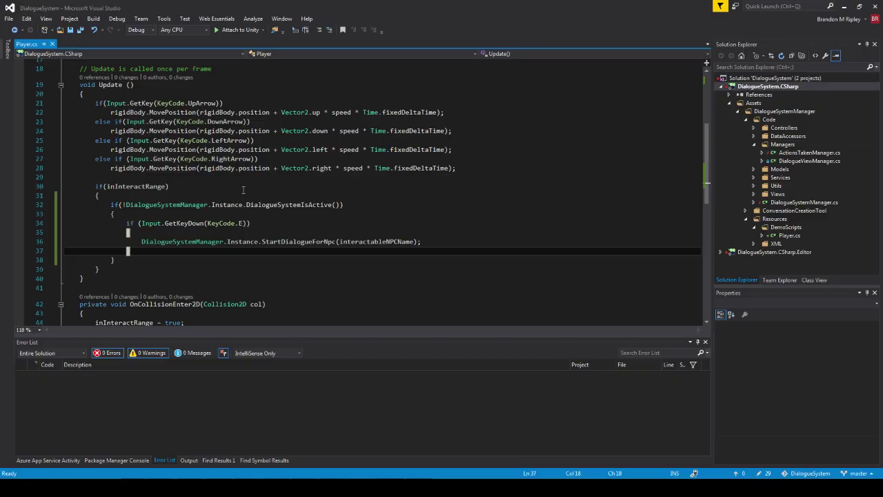
key(Down)
key(Down)
key(Return)
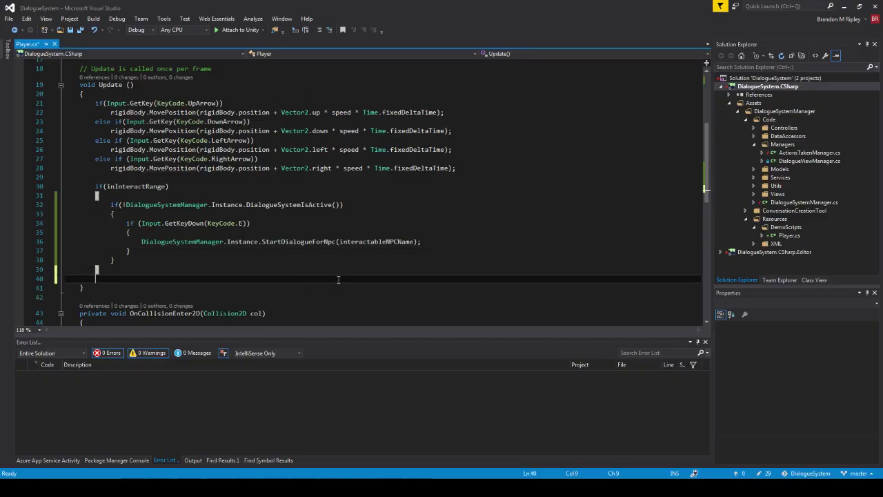
key(Return)
text(if()
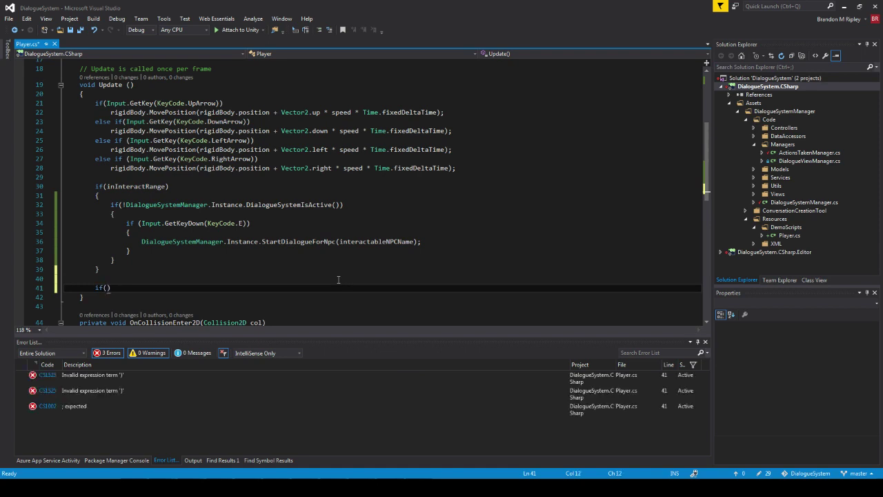
text(Input.get)
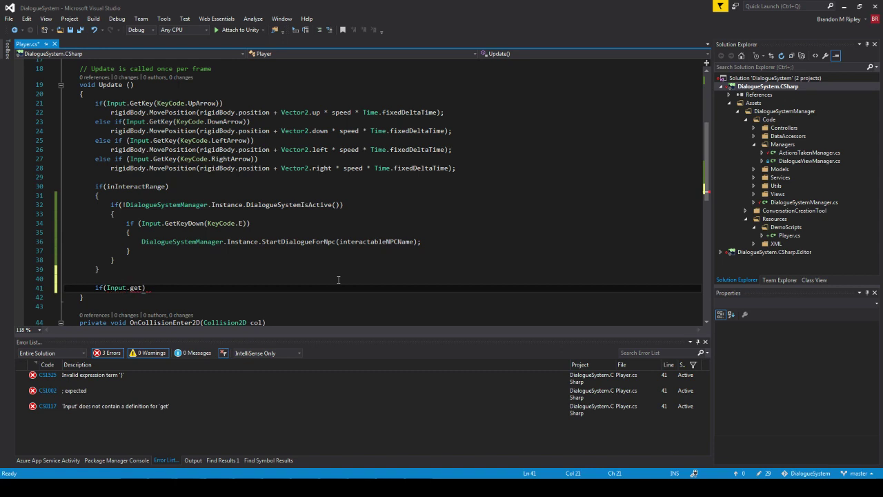
text(keyd()
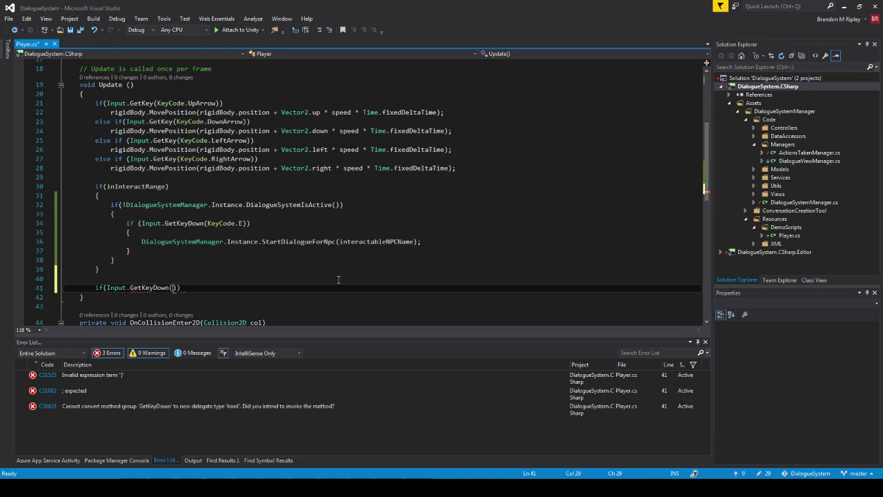
text(KeyCode)
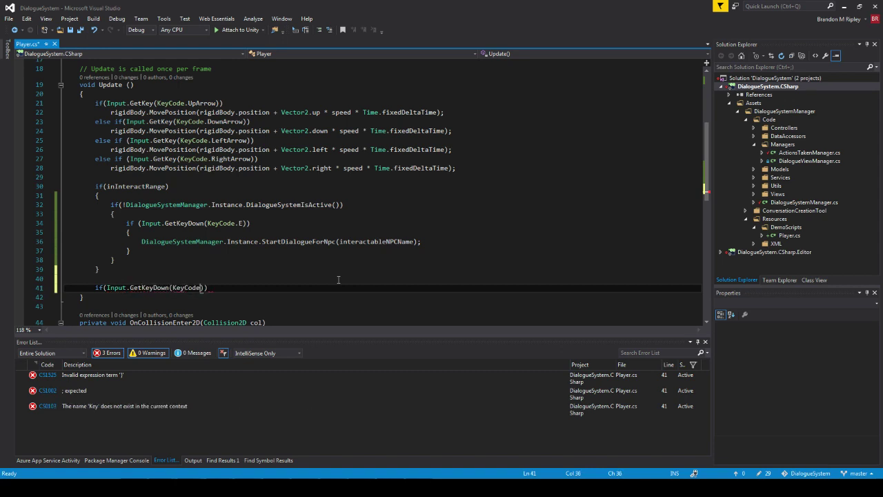
text(.a)
key(Return)
text({)
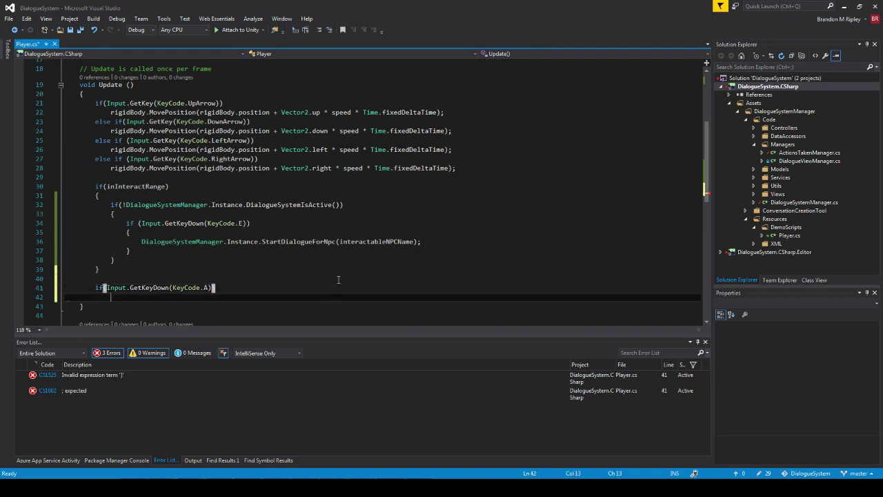
Inside the A-key block, call DialogueSystemManager.Instance.UnlockConversationsForNPCByPhase(interactableNPCName, 1); and save the script.
key(Return)
text(Dia)
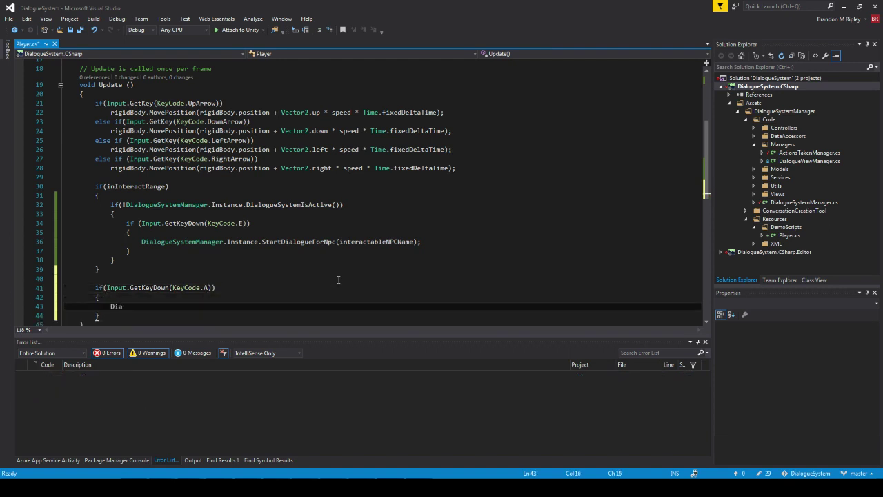
text(logueSystemManager.Instance.unl)
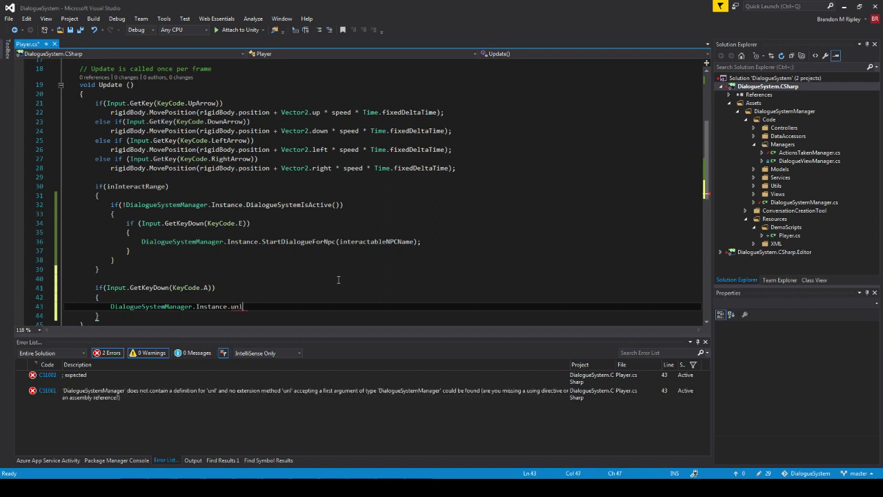
text(ockConversationsForNPCByPhase()
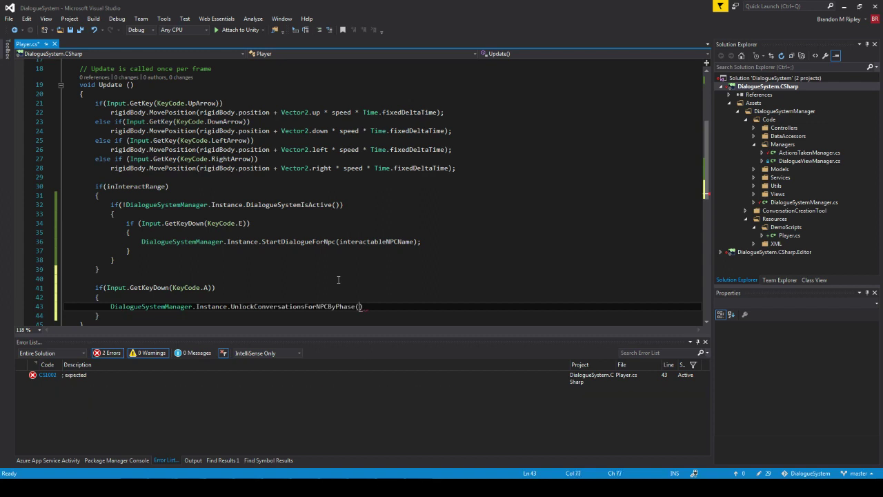
text(eractableNPCName, 1))
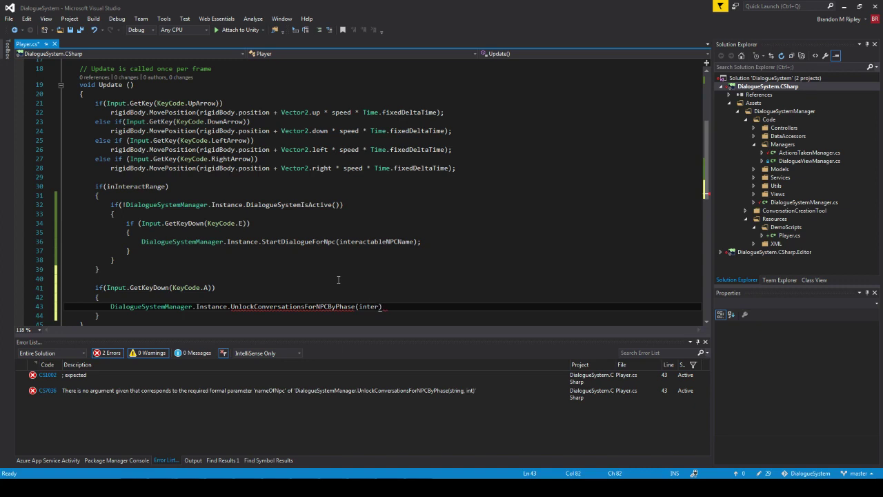
text(;)
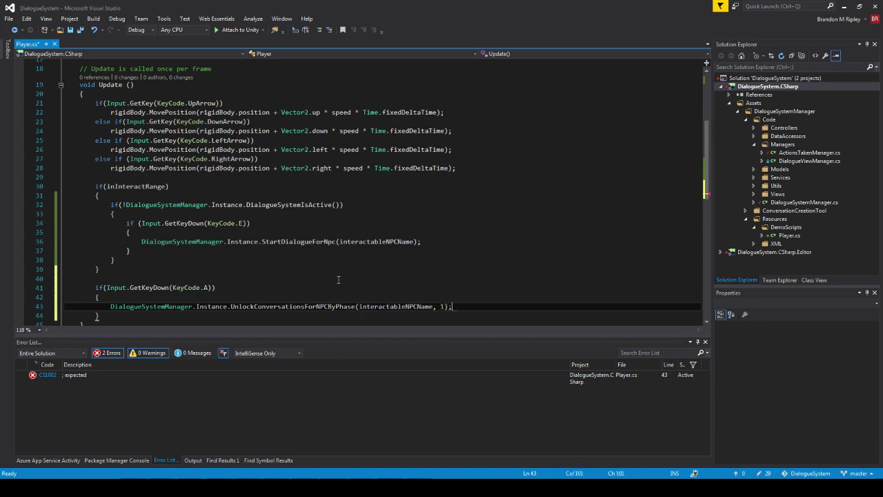
key(ctrl+s)
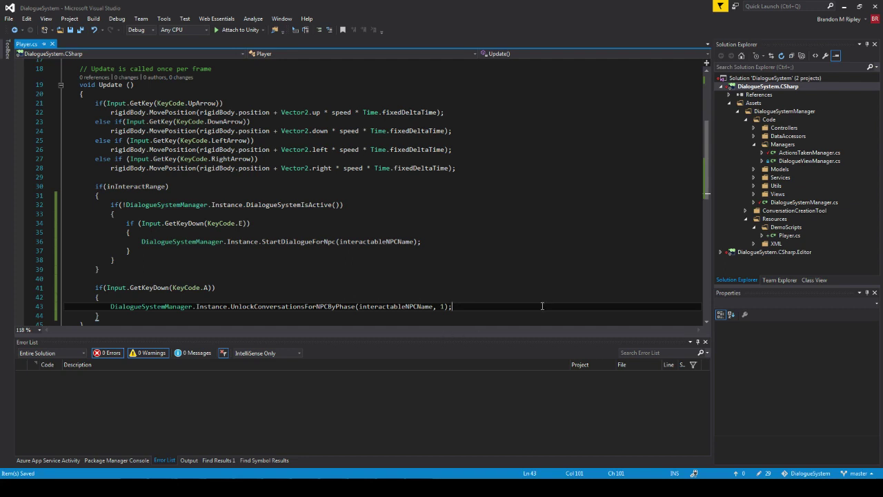
Return to Unity, play the scene and walk the player over to Dave.
click(842, 6)
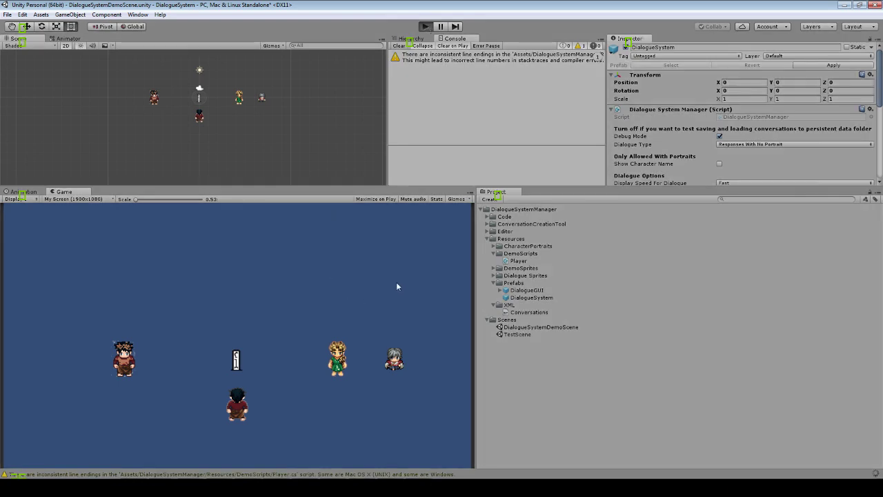
key(ctrl+p)
key(Right)
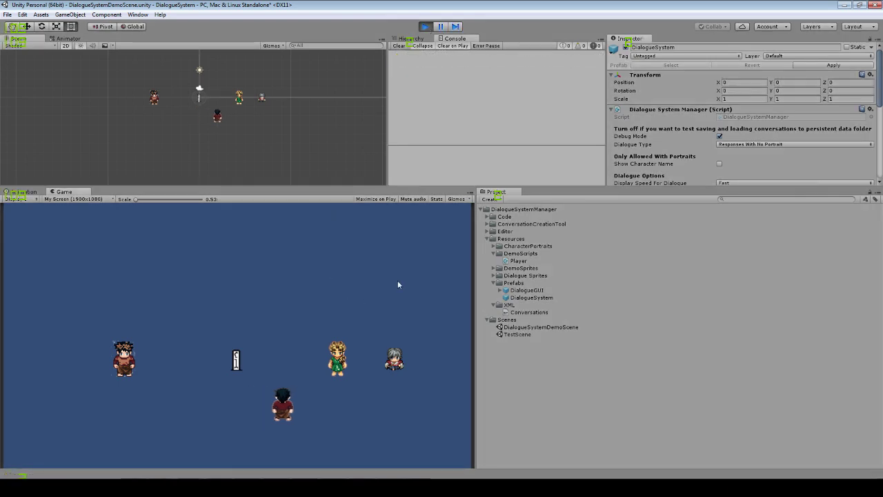
key(Right)
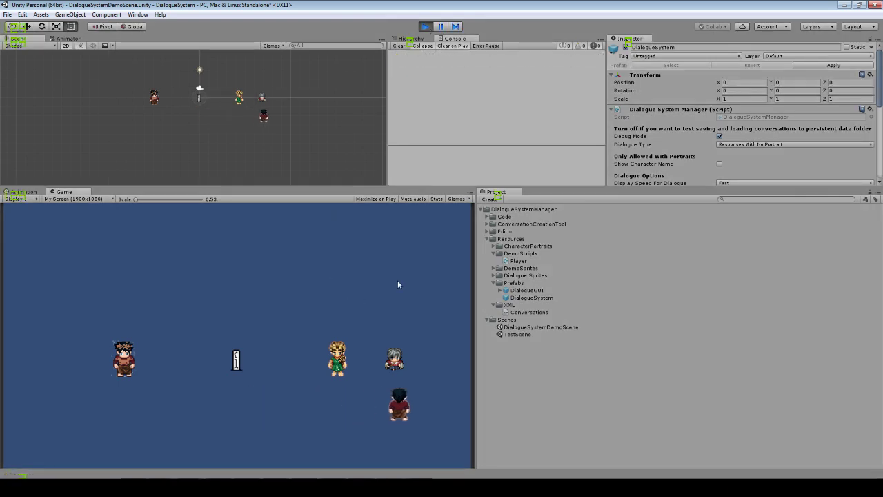
key(Up)
Talk to Dave and unlock his phase 1 conversation to check whether the locked dialogue plays.
key(space)
key(space)
key(space)
key(space)
key(space)
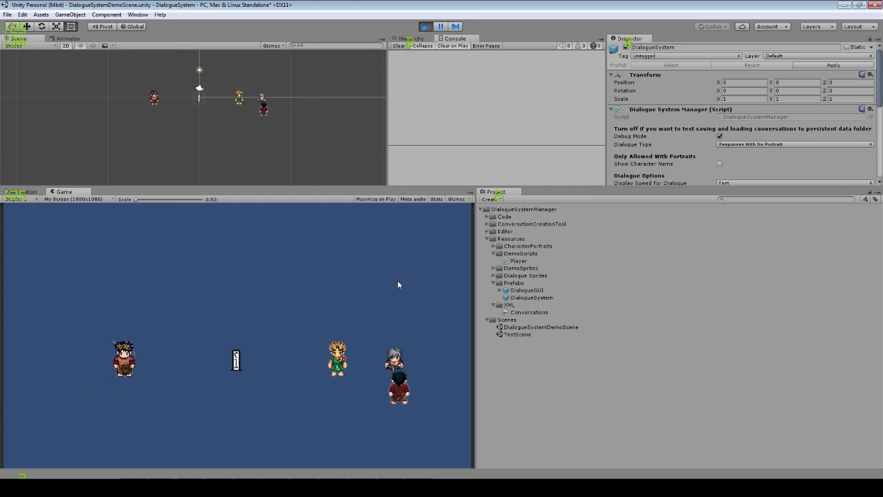
key(space)
key(space)
key(space)
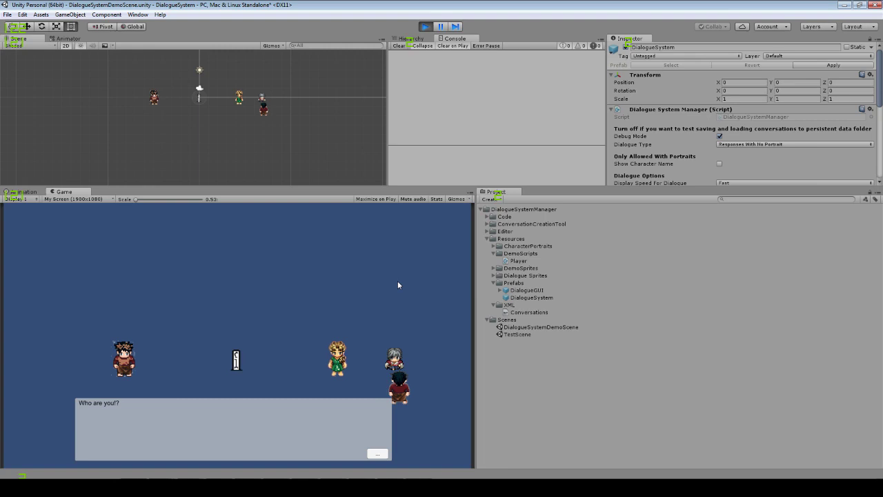
key(space)
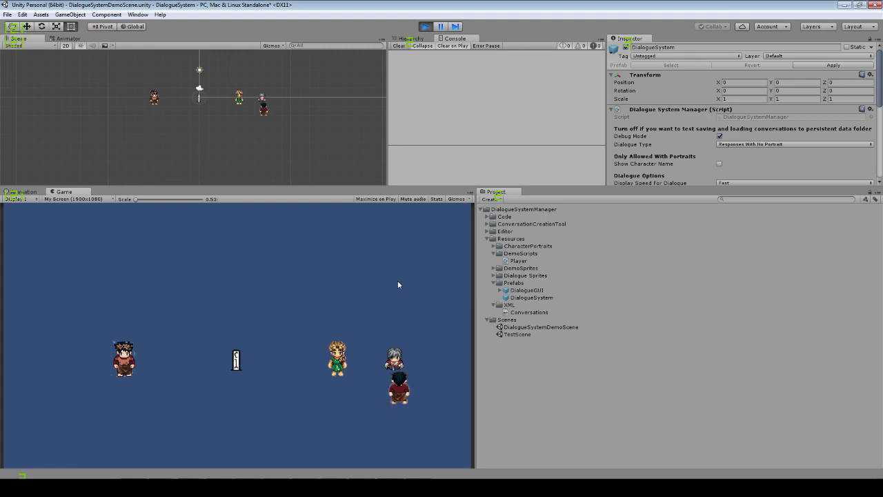
Keep talking to Dave to check which conversations repeat after the unlock, and stop playing.
key(space)
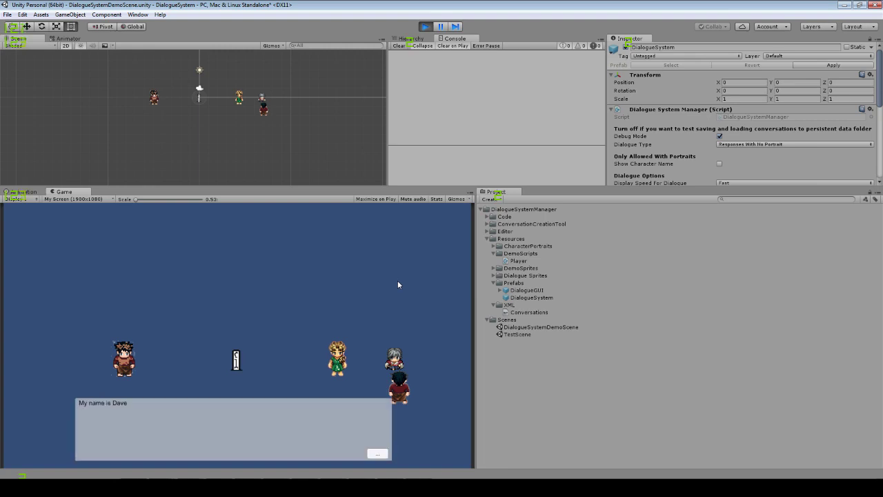
key(space)
key(space)
key(space)
key(space)
key(space)
key(space)
key(space)
key(space)
key(space)
key(space)
key(space)
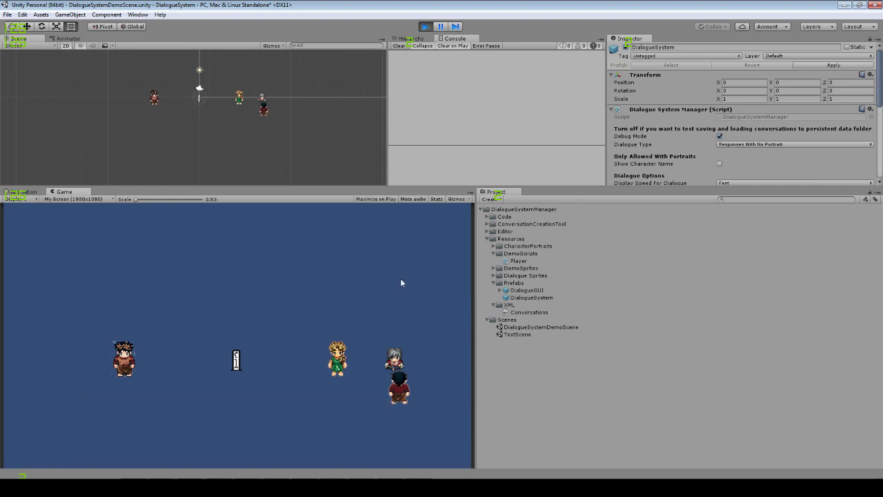
click(426, 26)
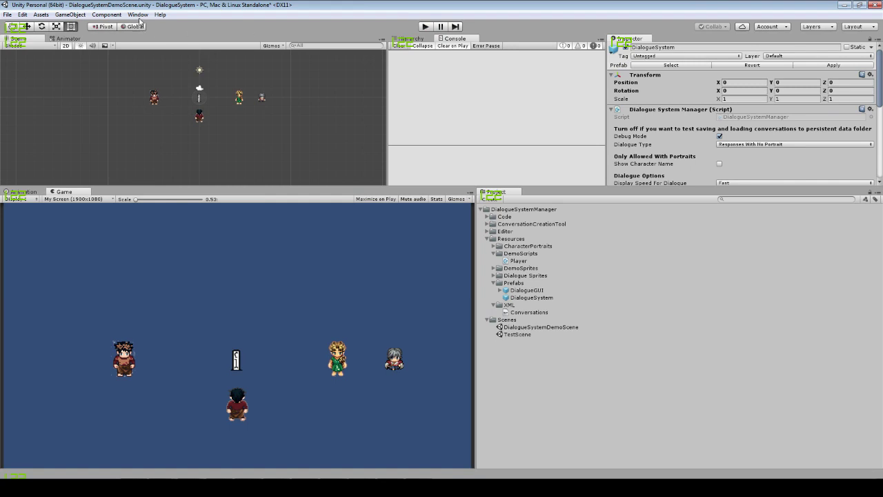
Create another conversation in the node editor with starter "Dave" and make it repeatable.
click(137, 15)
click(178, 63)
right_click(135, 221)
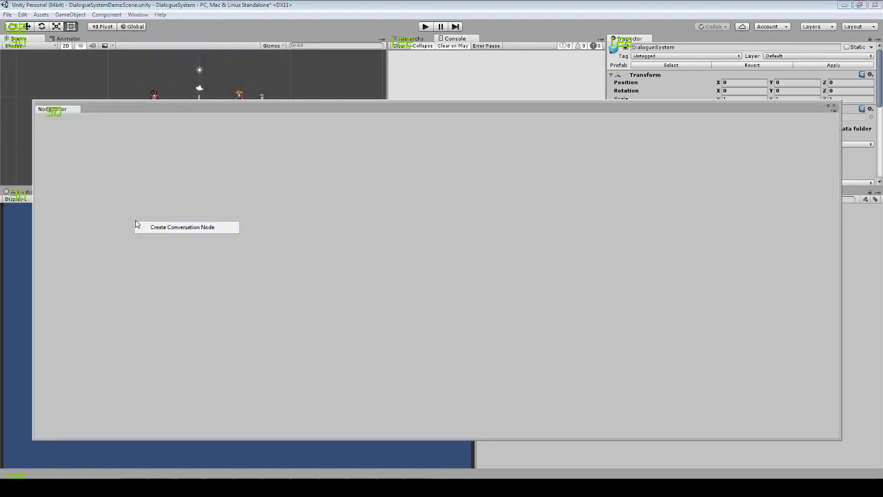
click(166, 227)
click(94, 139)
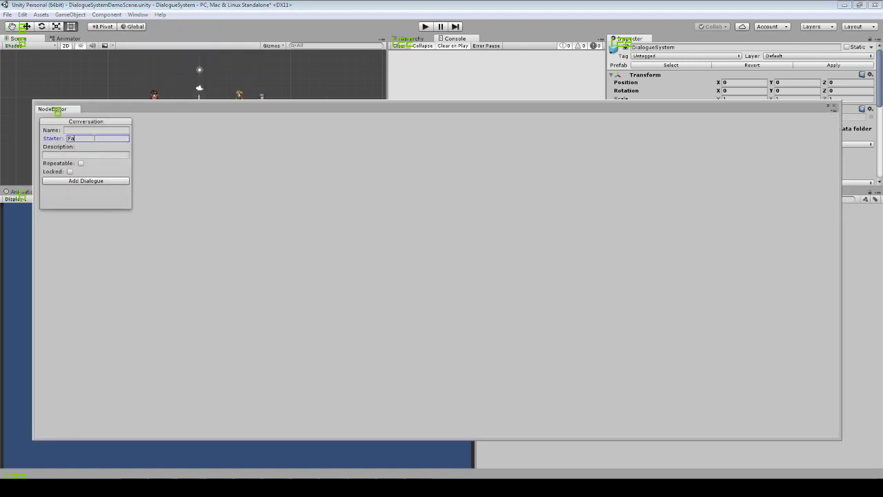
text(Dave)
click(81, 163)
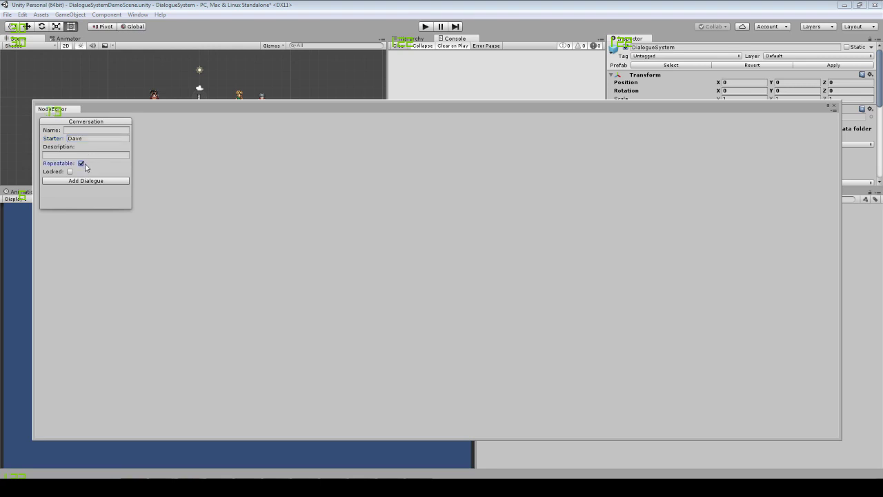
Add a dialogue beside the repeatable conversation's node with the text "Donuts".
click(97, 181)
drag(159, 145, 241, 171)
click(241, 173)
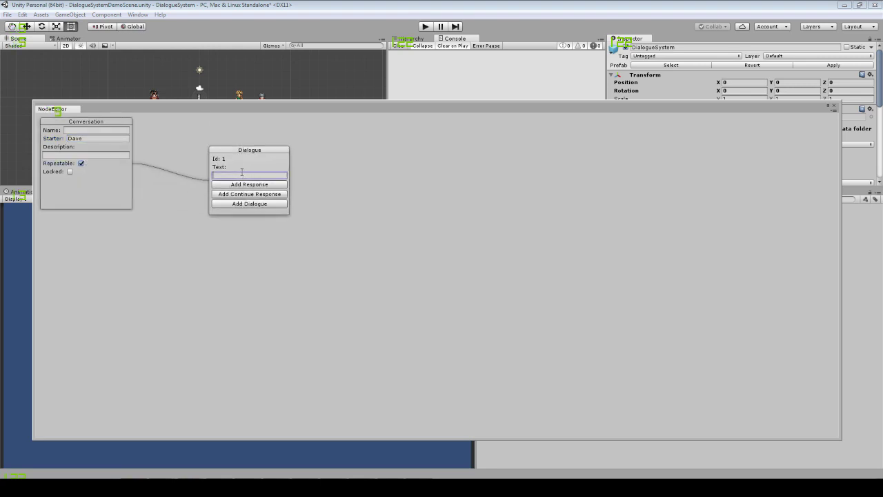
text(Donuts)
Save Dave's new repeatable conversation and close the node editor.
right_click(272, 236)
click(307, 241)
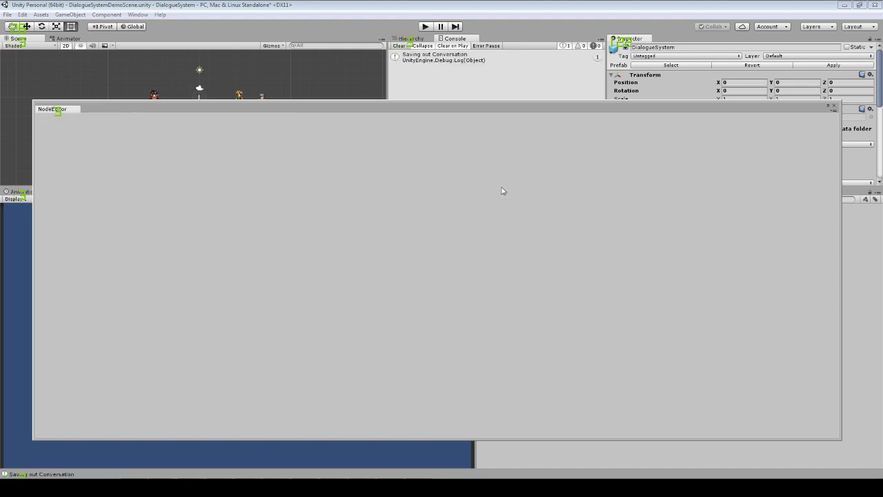
click(834, 106)
Play the scene again and walk the player around to Dave.
click(425, 26)
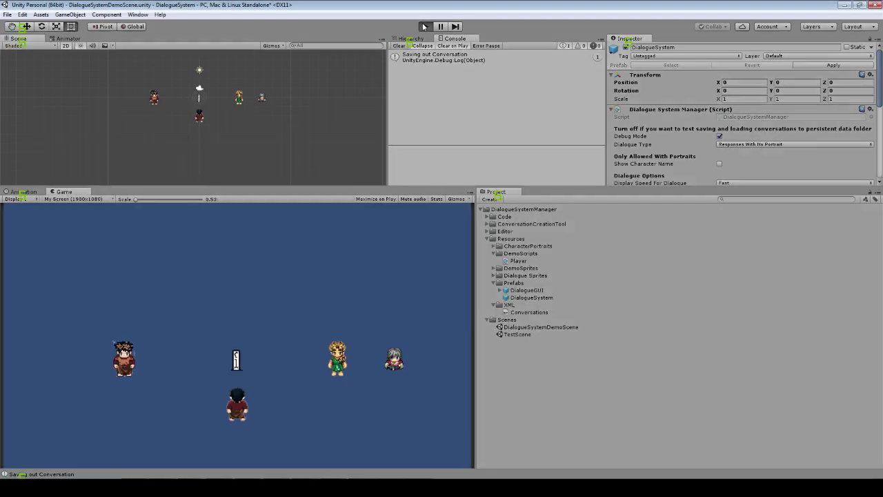
key(Down)
key(Right)
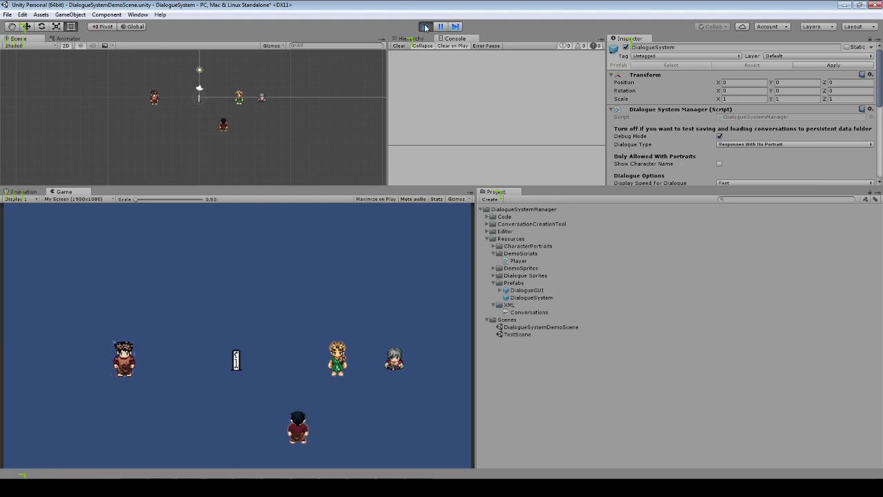
key(Up)
key(Right)
key(Up)
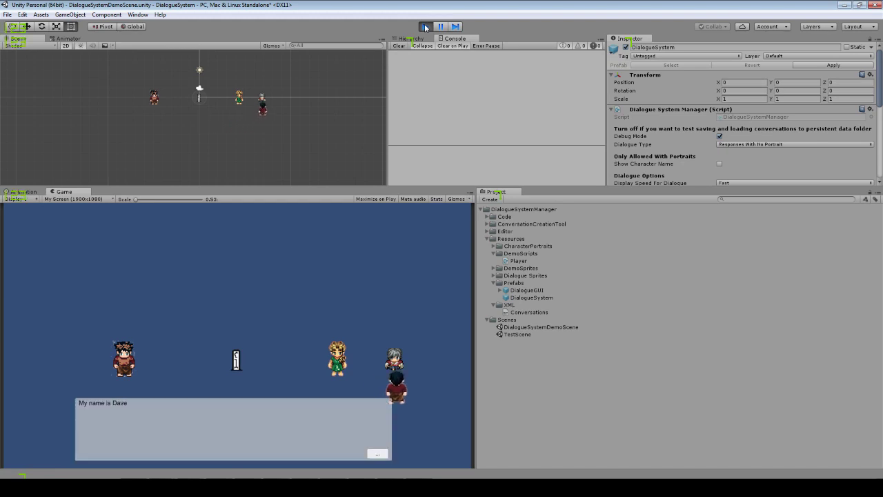
Talk to Dave repeatedly to check how his repeatable conversations are chosen.
key(space)
key(space)
key(space)
key(space)
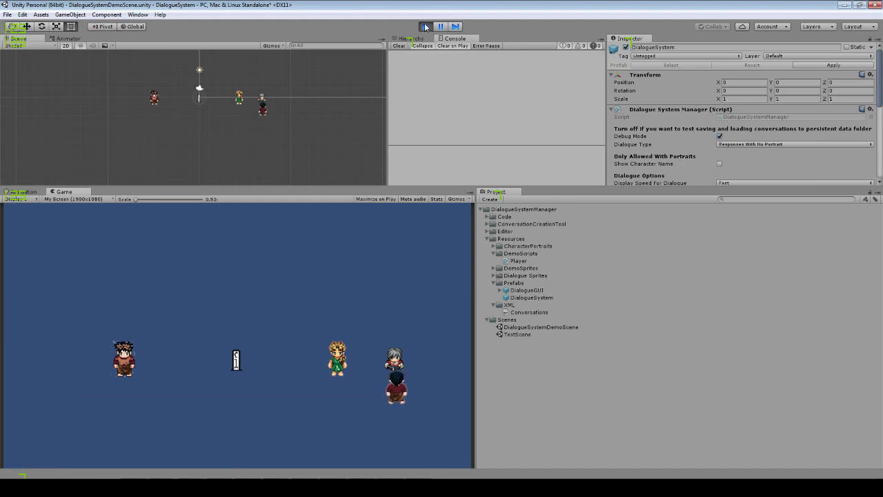
key(space)
key(space)
key(space)
key(space)
key(space)
key(space)
key(space)
key(space)
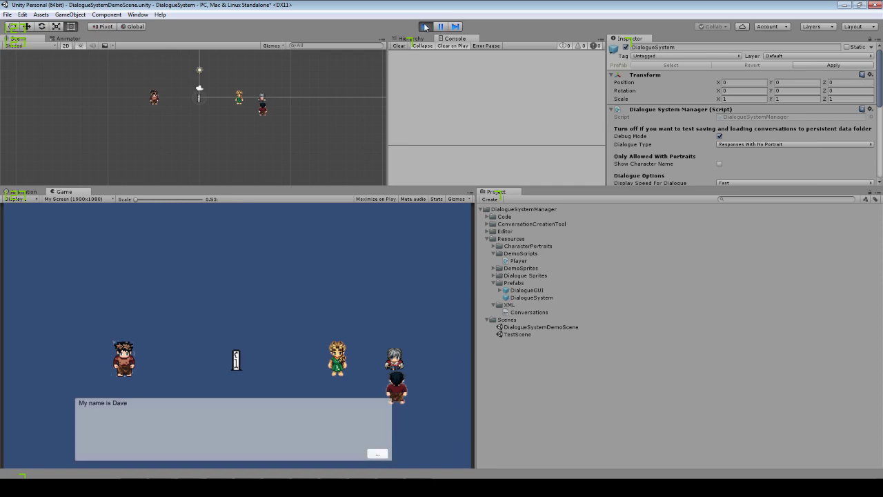
key(space)
key(space)
key(space)
key(space)
key(space)
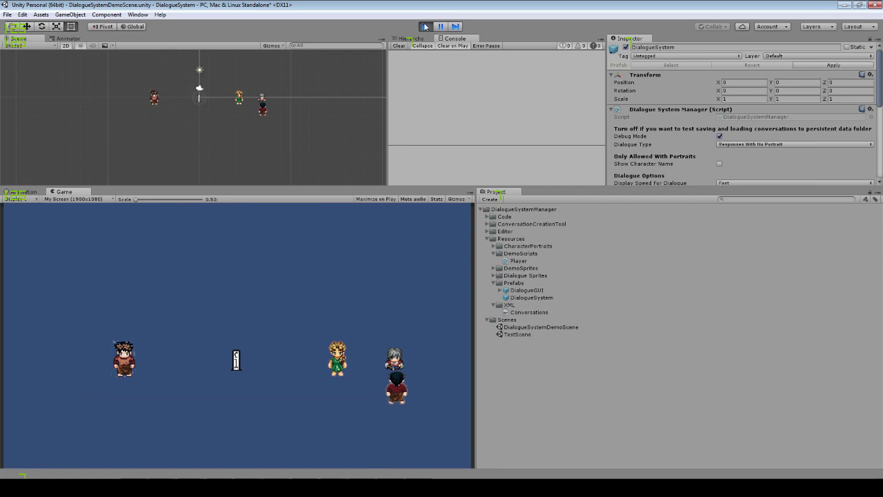
key(space)
key(space)
key(space)
key(space)
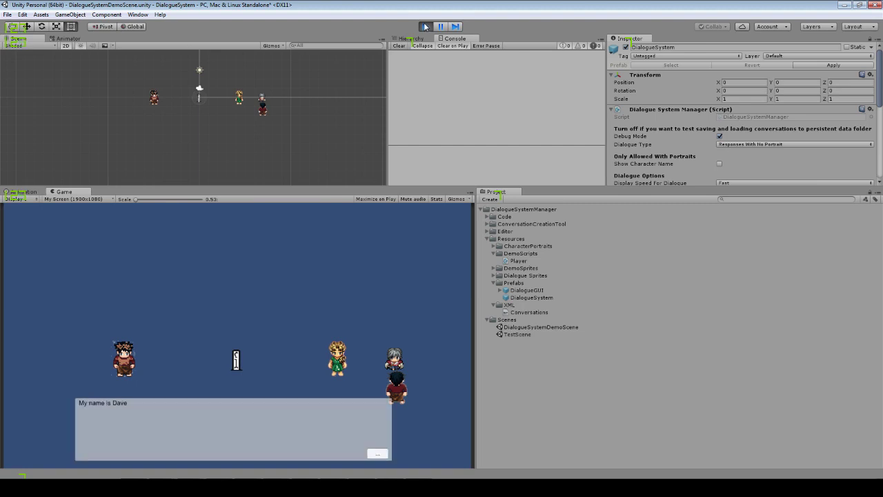
key(space)
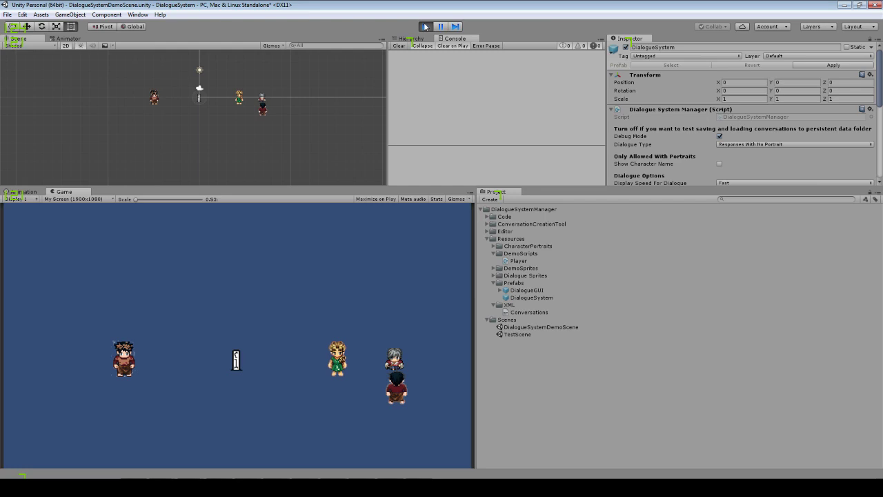
Stop the scene, open the Conversation Node Editor and create a conversation node with the starter "Holly".
click(425, 27)
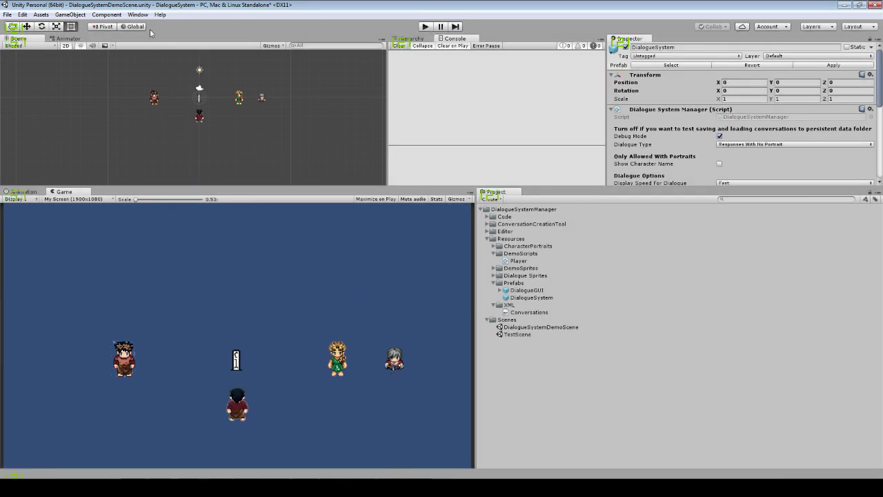
click(137, 14)
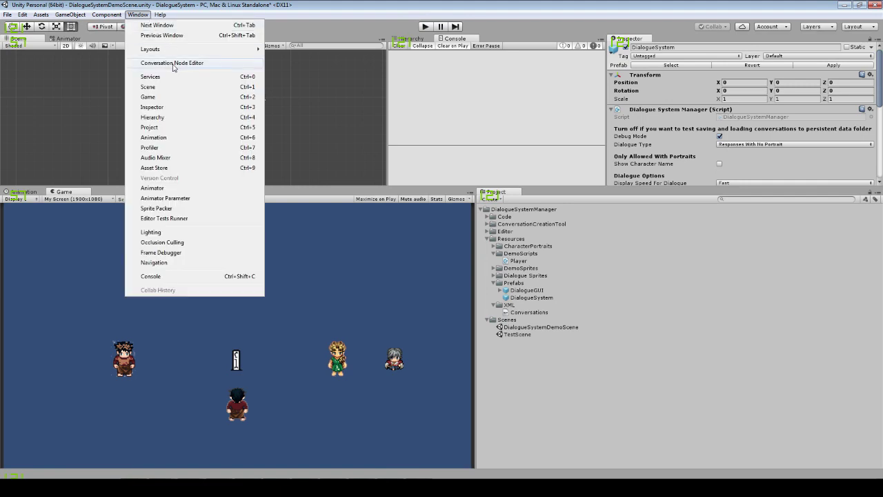
click(173, 64)
right_click(108, 227)
click(138, 234)
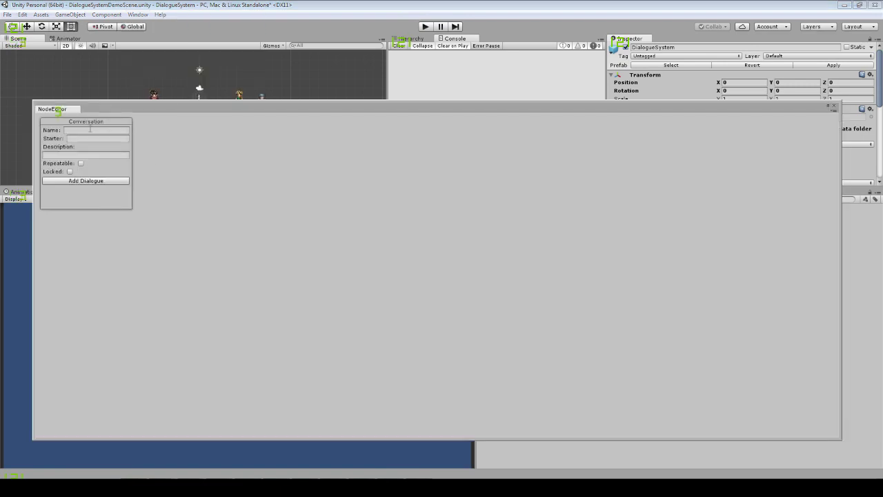
drag(90, 124, 95, 169)
click(93, 183)
text(Holly)
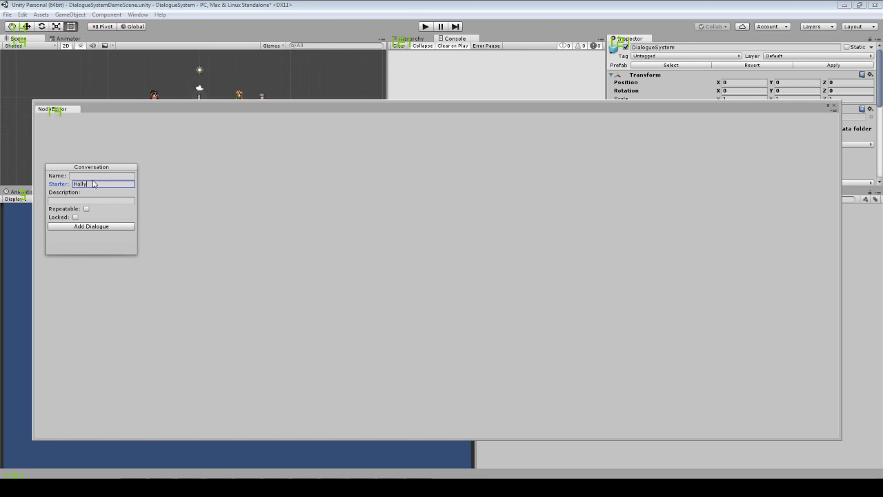
Add a dialogue beside Holly's conversation node with the text "Hello, can I shake your hand!?".
click(90, 226)
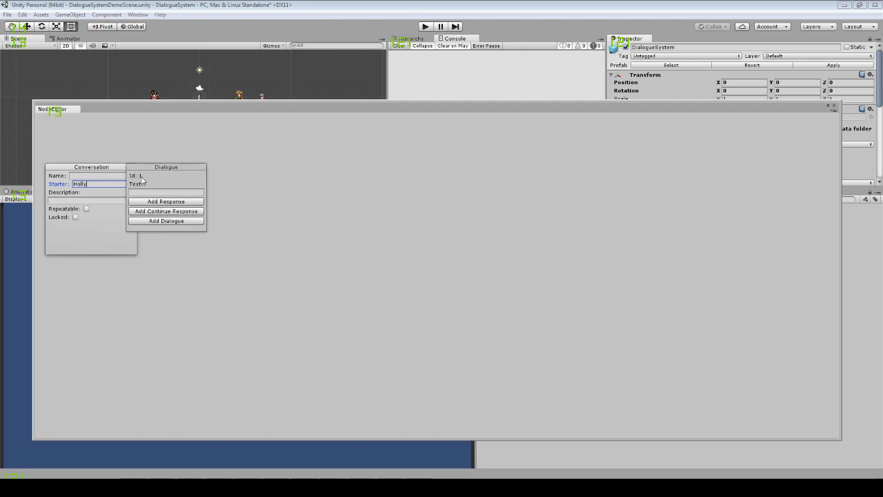
drag(159, 172, 239, 179)
click(225, 199)
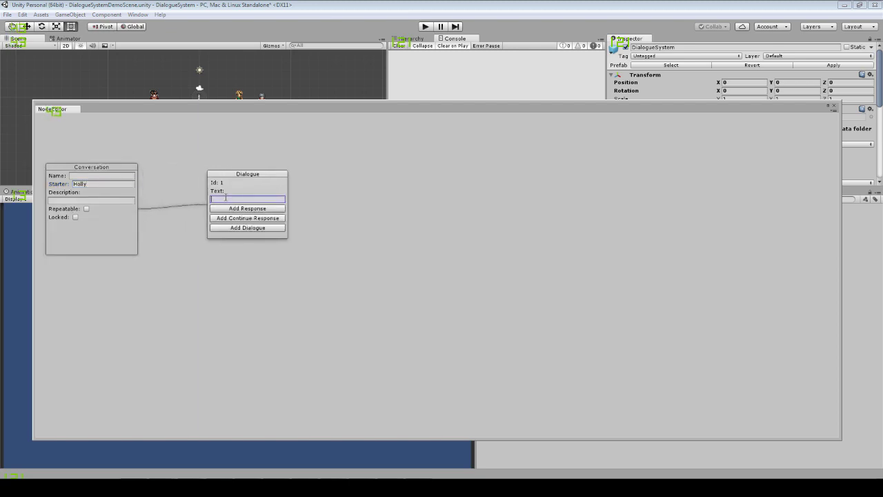
text(Hello, can I shake your)
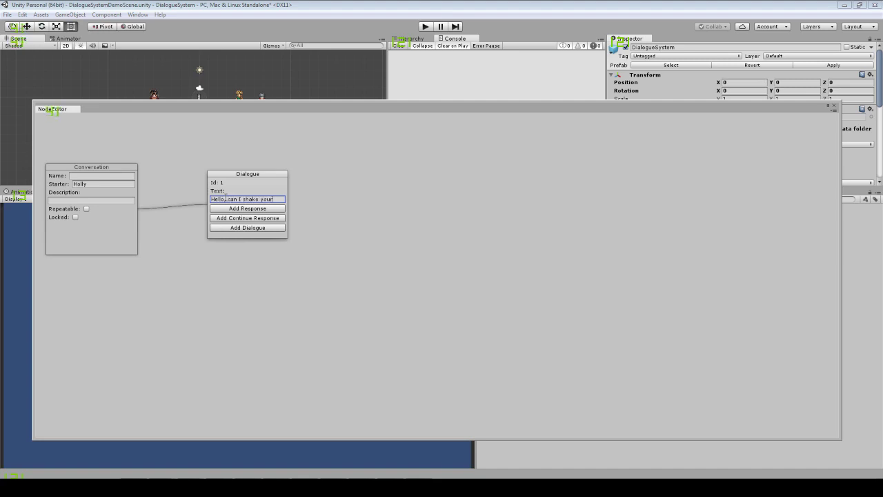
text( hand?)
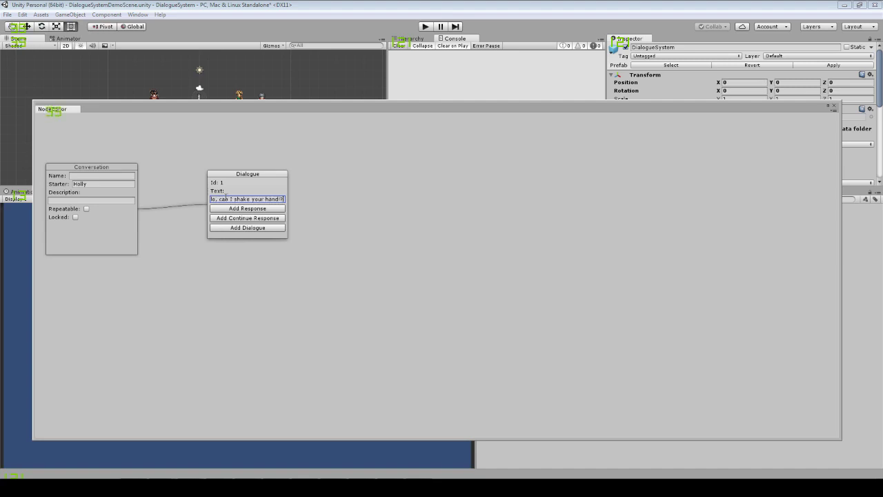
Add a continue response to the first dialogue, place it beside that node and set its ActionTaken to "Handshake".
click(246, 219)
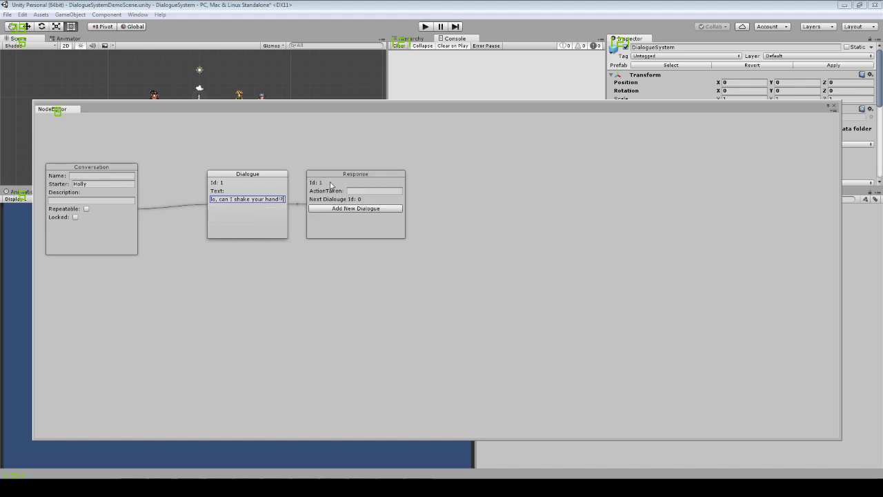
drag(329, 185, 364, 180)
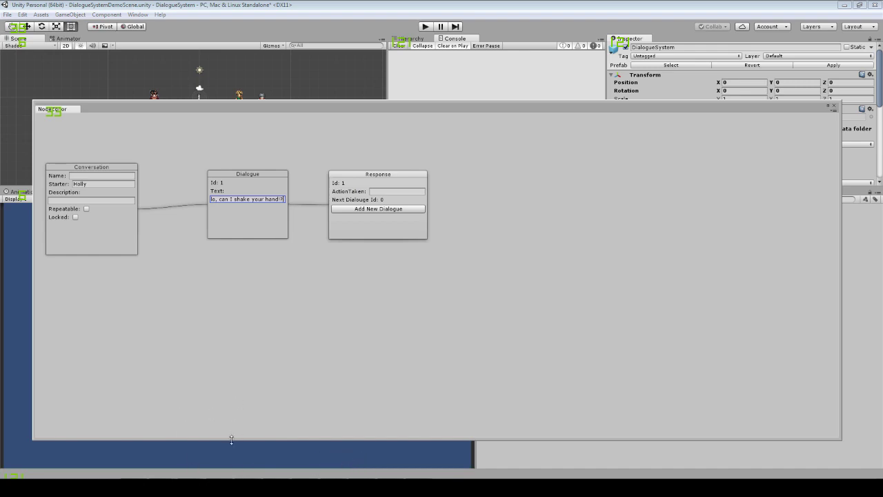
click(396, 191)
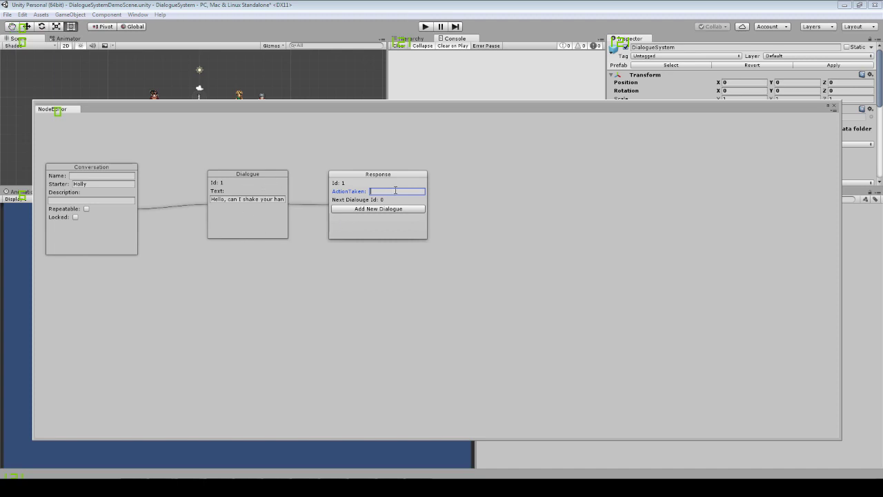
text(Handshake)
Add a new dialogue after the Handshake response with the text "Thanks!" and line it up beside the response.
click(377, 209)
drag(440, 181, 494, 181)
click(491, 202)
text(T)
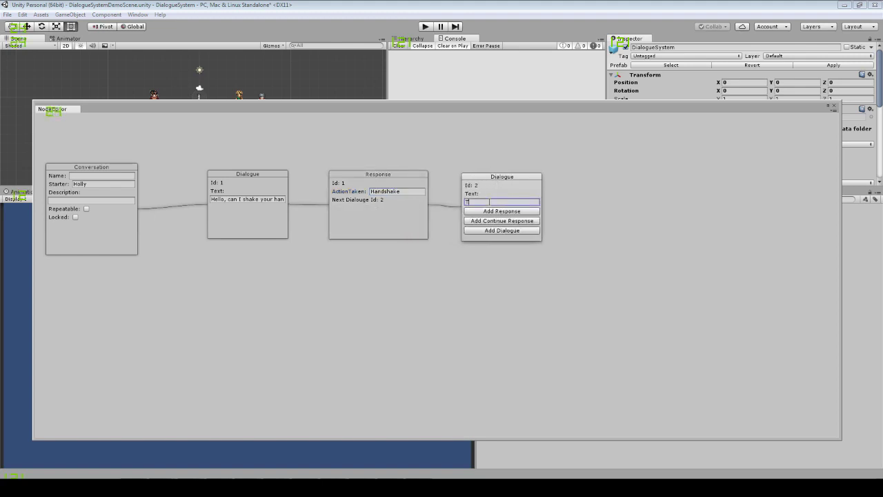
text(hanks)
drag(478, 178, 486, 175)
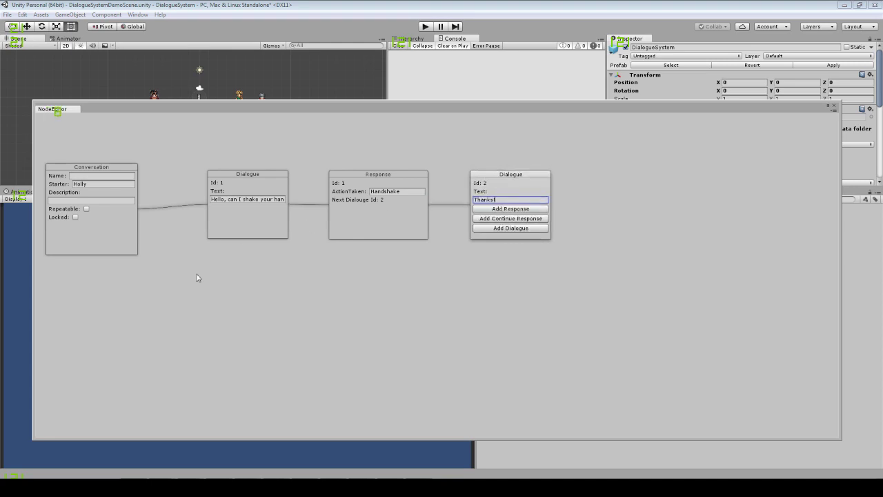
Save Holly's conversation and close the node editor.
right_click(240, 289)
click(263, 294)
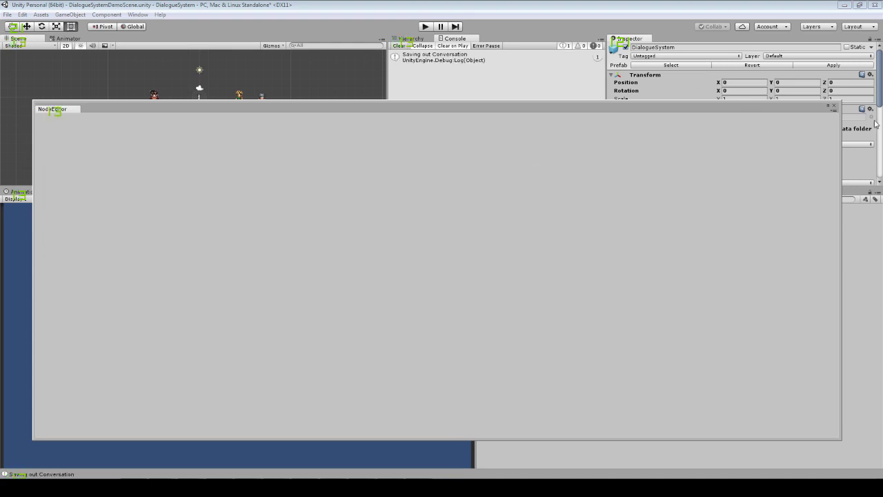
click(834, 105)
Play the scene, walk the player over to Holly and start her conversation.
click(426, 26)
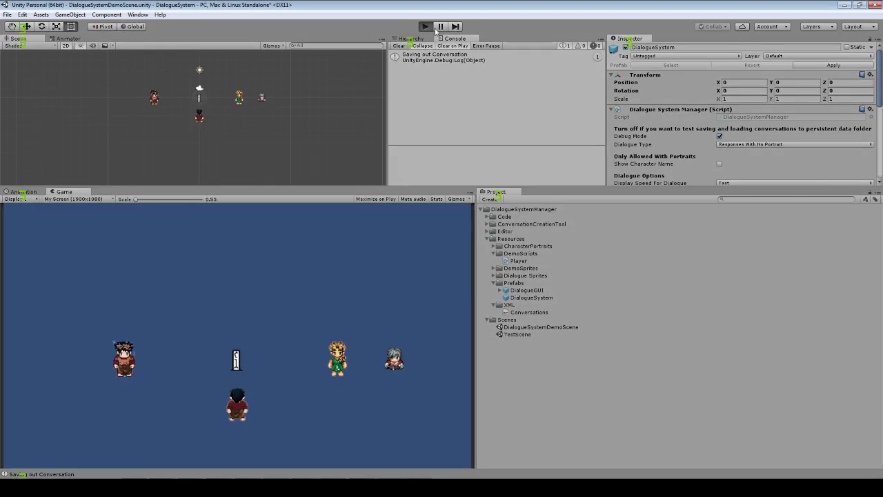
key(Right)
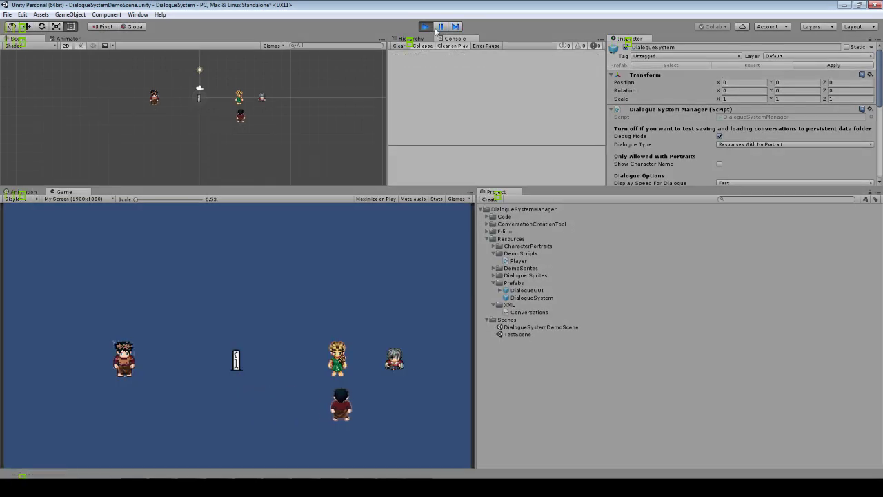
key(Up)
key(space)
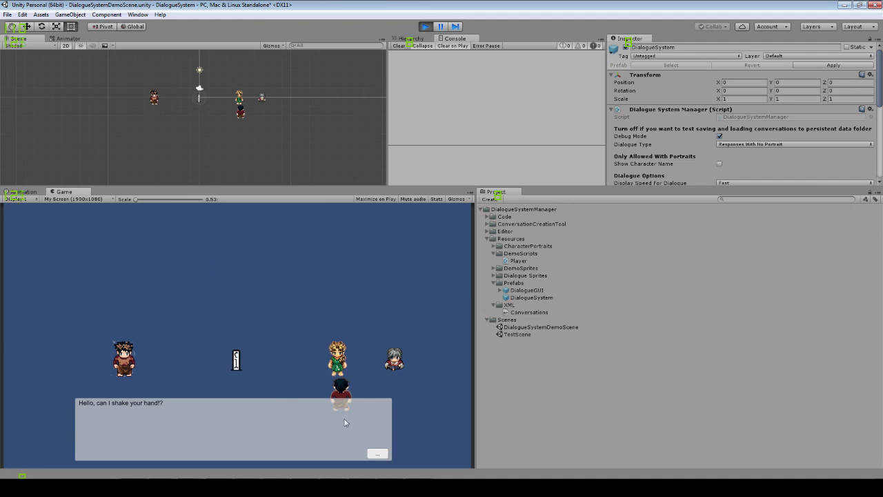
Continue Holly's conversation to its end, widen the console to read its message, and stop the scene.
click(379, 453)
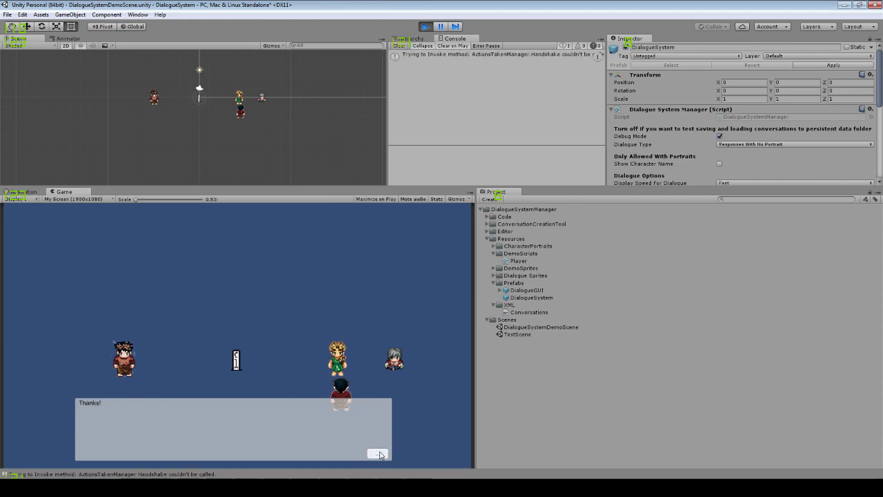
click(379, 454)
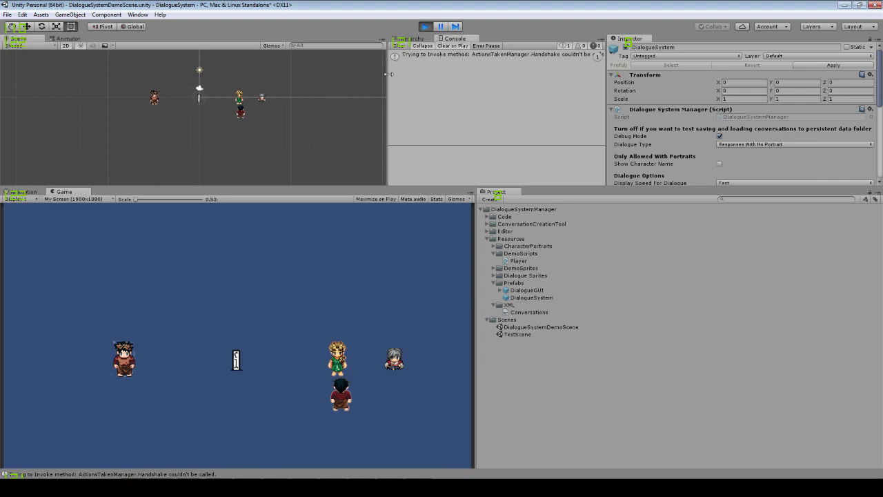
drag(389, 73, 366, 73)
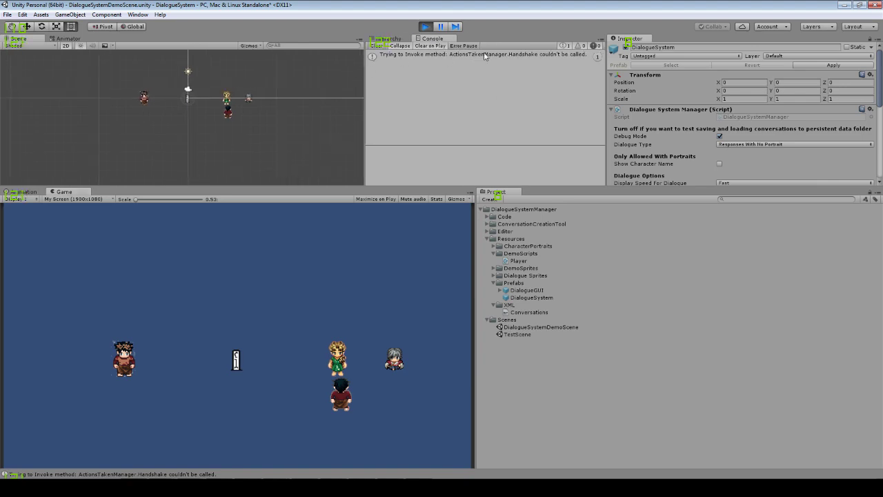
click(424, 27)
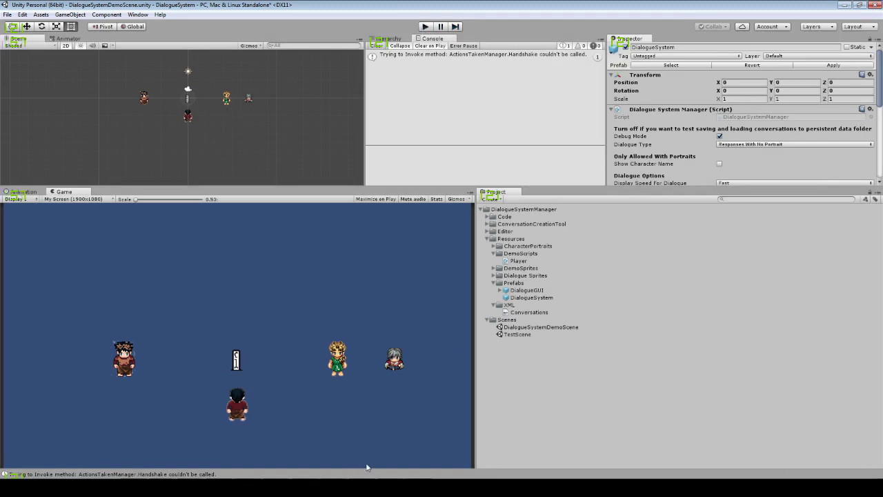
Switch to Visual Studio, open ActionsTakenManager.cs and add an empty private void Handshake() method below the events comment.
key(alt+Tab)
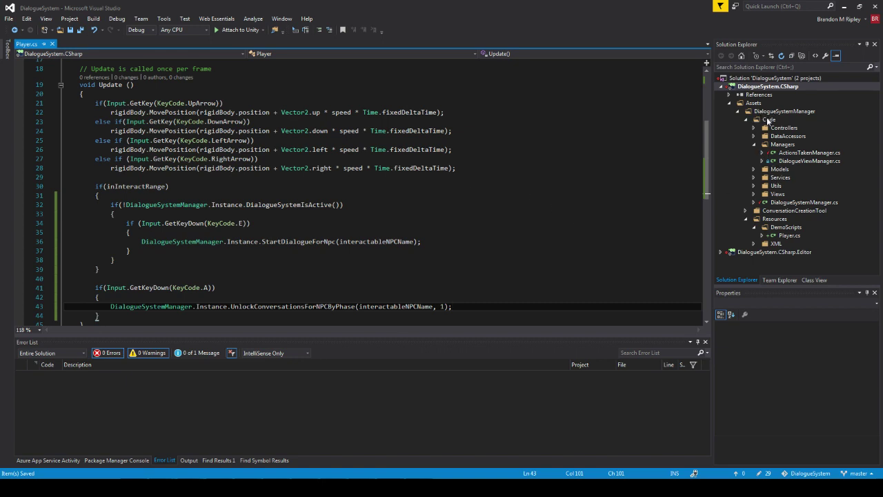
double_click(800, 152)
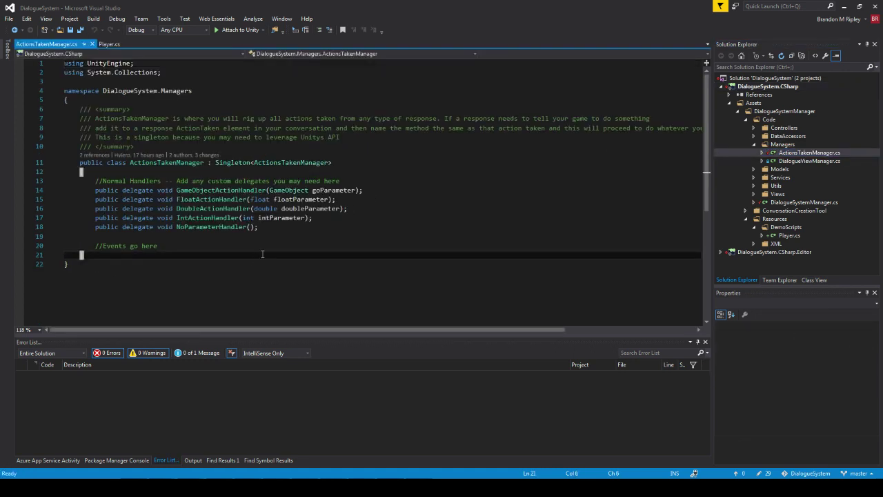
click(269, 249)
key(Return)
key(Return)
text(pri)
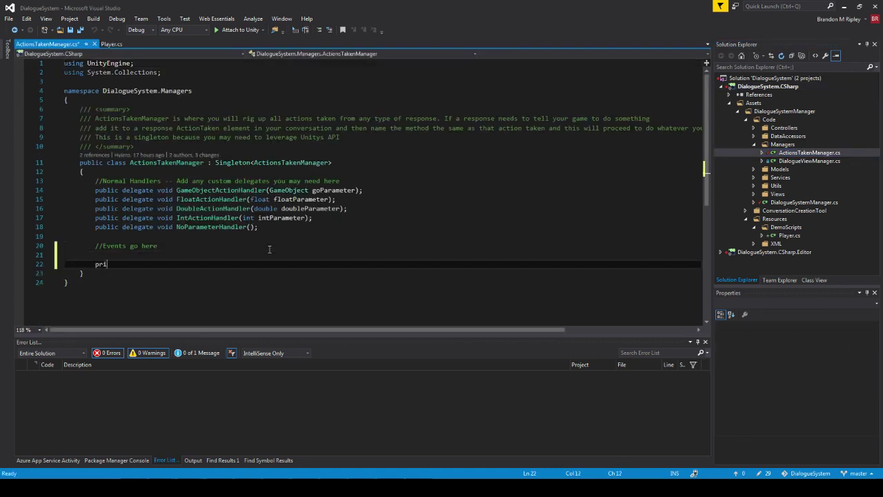
text(vate void )
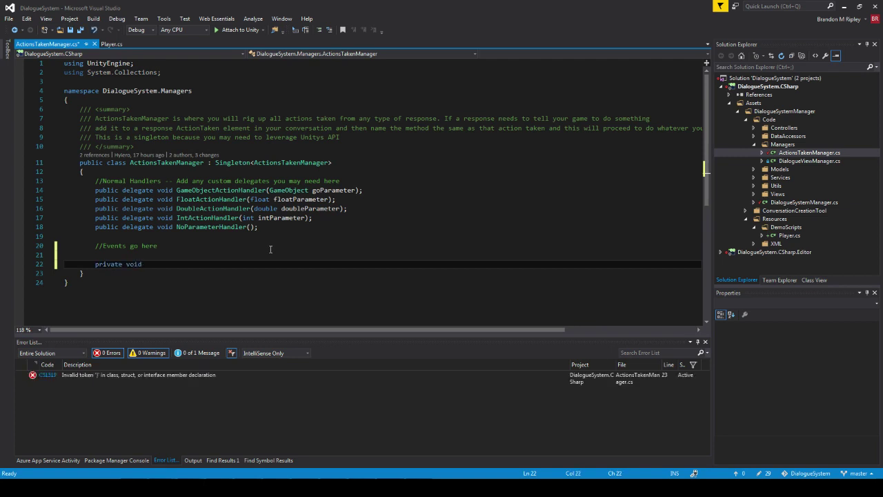
text(Handshake())
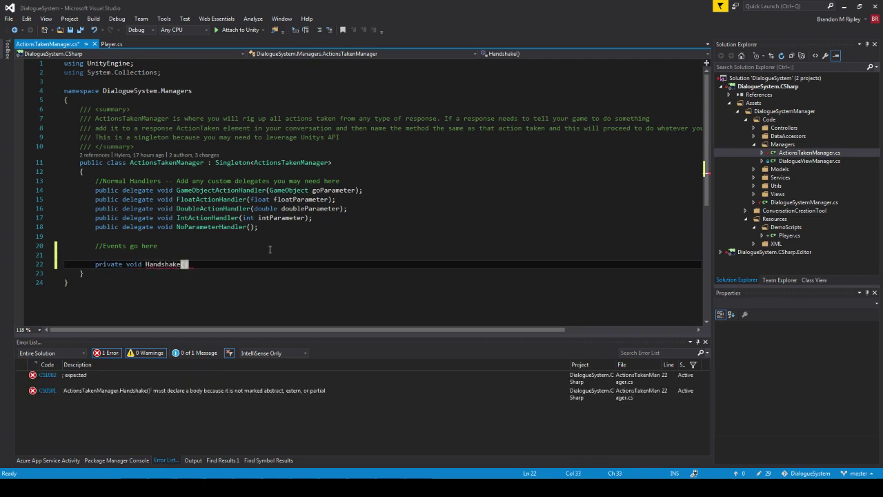
key(Return)
text({)
key(Return)
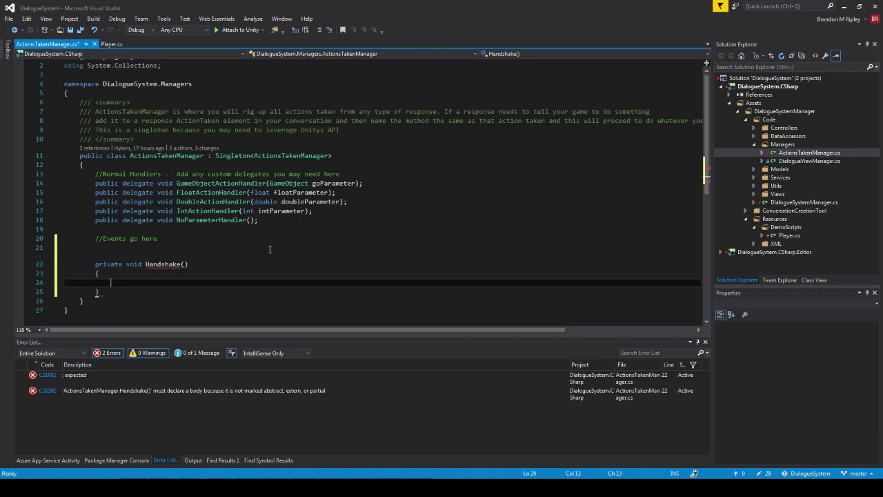
key(ctrl+s)
Make the Handshake method log "Handshake" with Debug.Log and save the script.
text(Debug.)
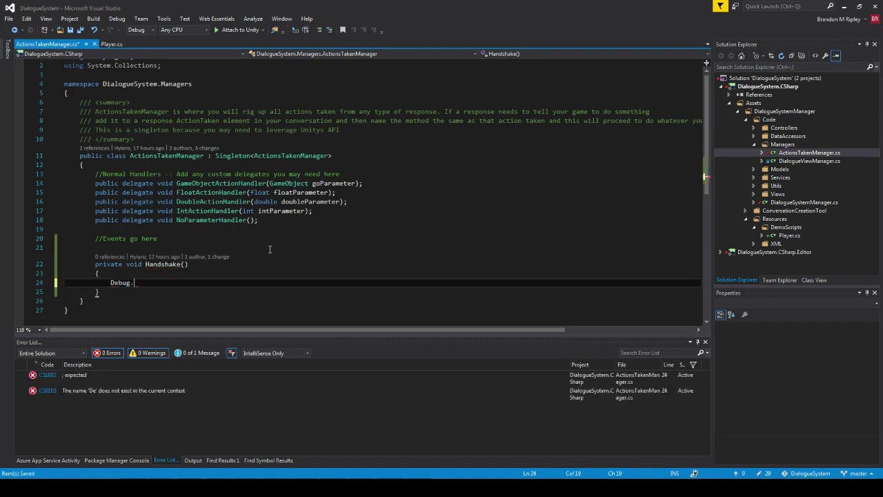
text(Log(")
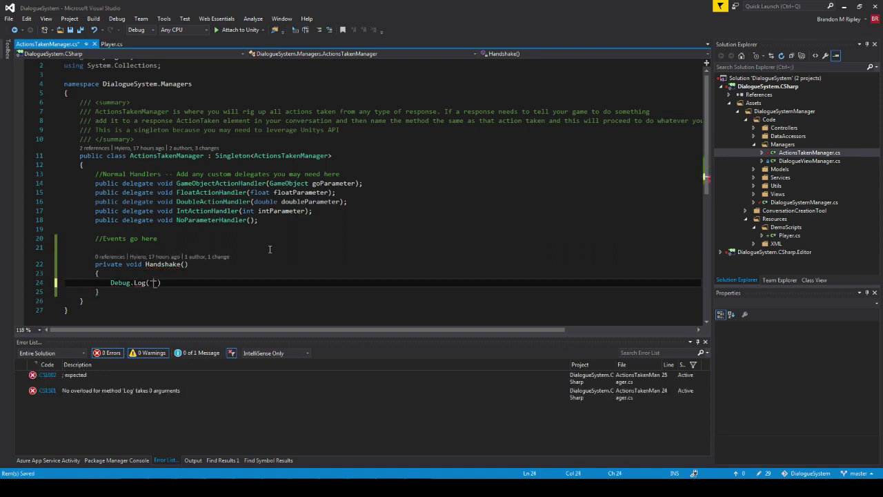
text(Handshake:)
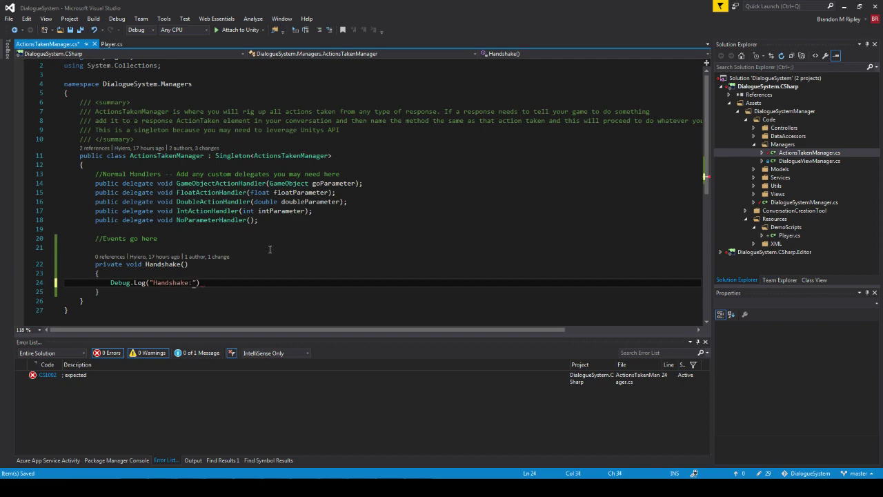
key(BackSpace)
key(End)
text(;)
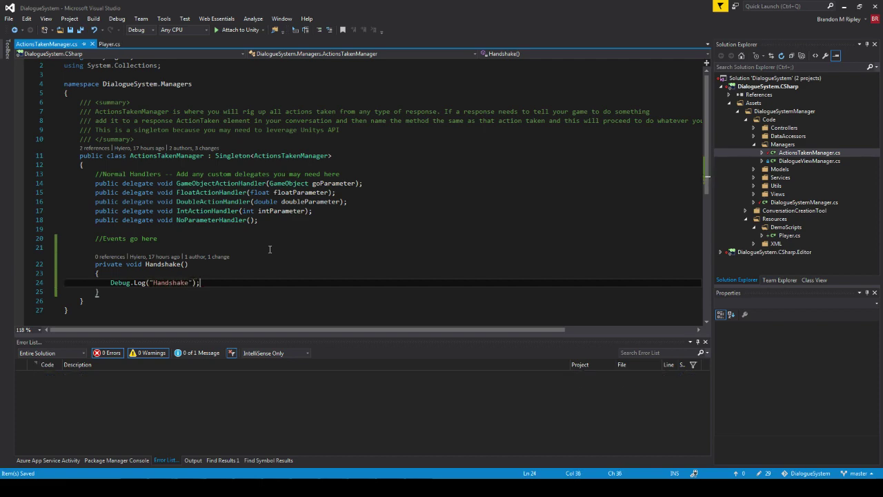
Compare the Handshake method's name in the script with the method named in Unity's console message.
double_click(163, 264)
drag(454, 4, 0, 108)
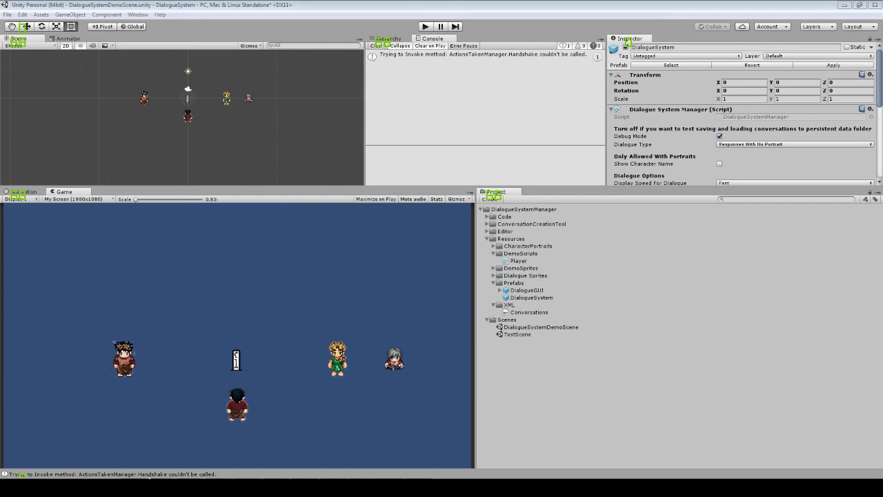
double_click(21, 475)
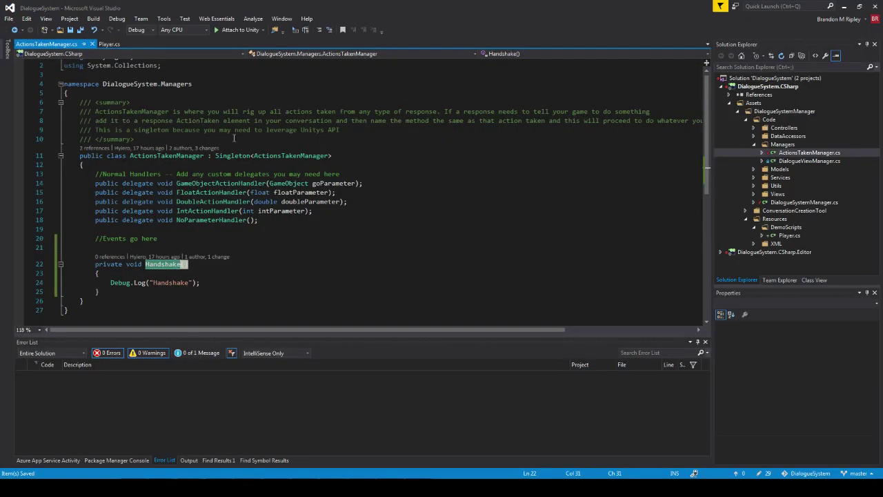
click(843, 7)
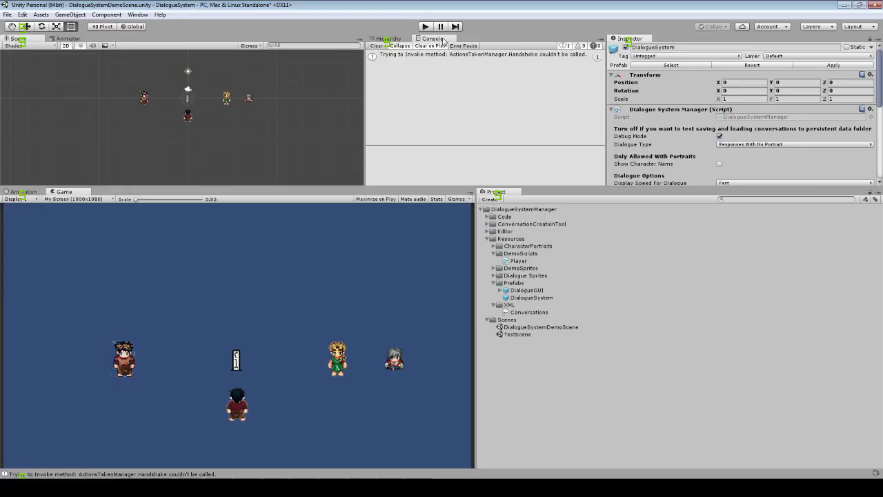
key(alt+Tab)
click(173, 230)
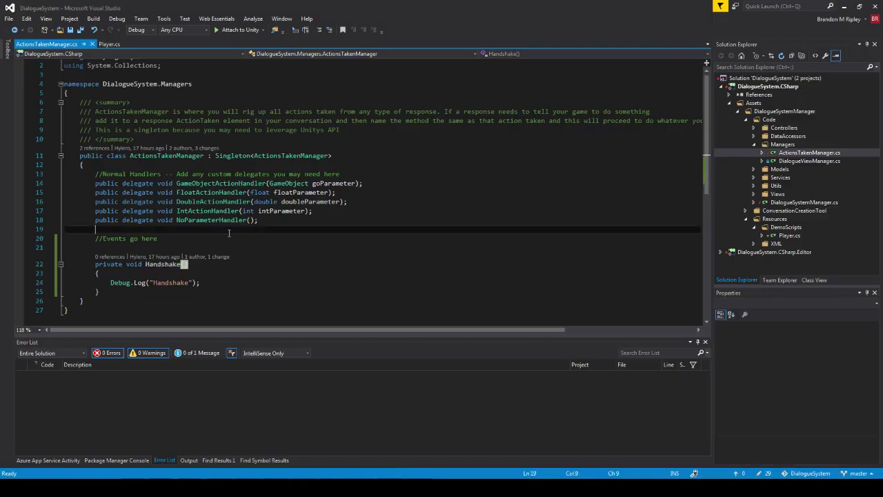
Save the script, switch to Unity and play the scene, walking the player up to Holly to start her conversation.
key(ctrl+s)
click(845, 5)
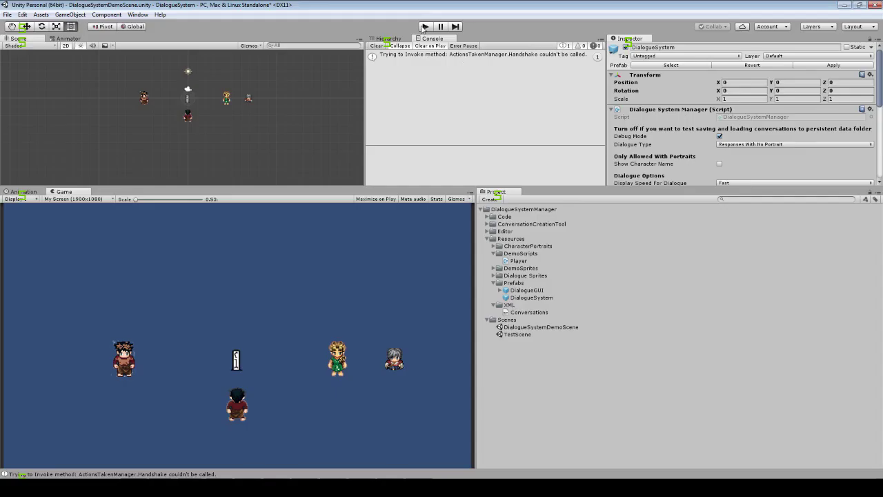
click(425, 26)
key(Right)
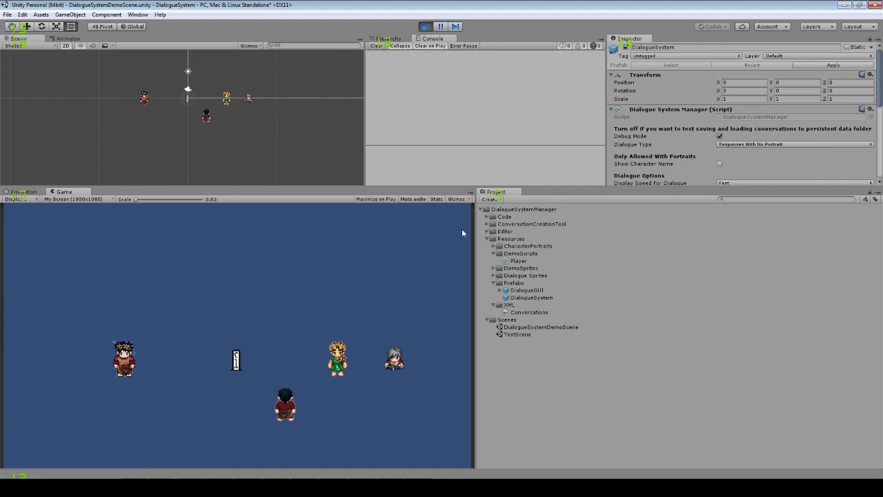
key(Up)
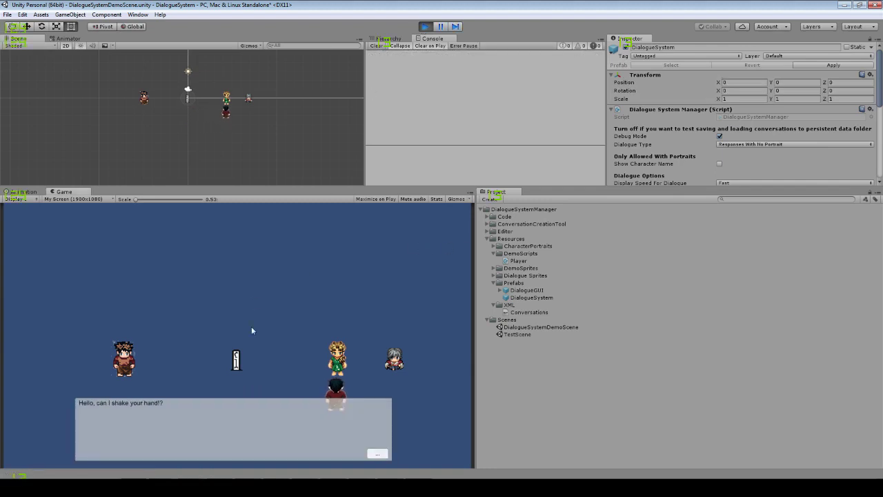
Advance Holly's handshake conversation to its end while checking the console, and stop the scene.
click(372, 456)
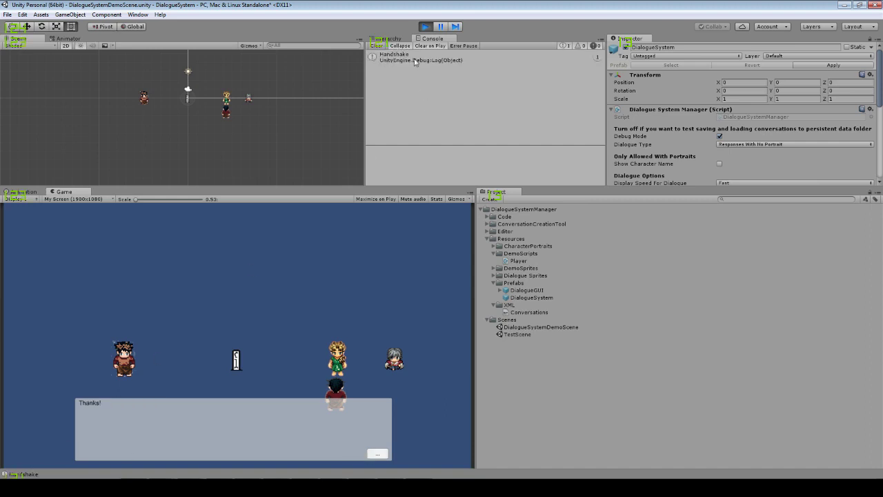
click(378, 454)
click(425, 27)
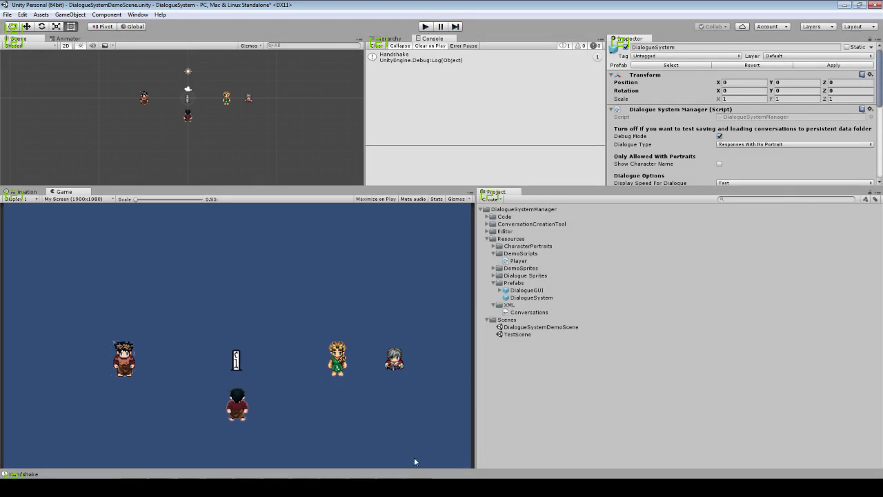
Switch to Visual Studio, declare public event NoParameterHandler handShakeEvent; below the "Events go here" comment and save ActionsTakenManager.cs.
click(386, 487)
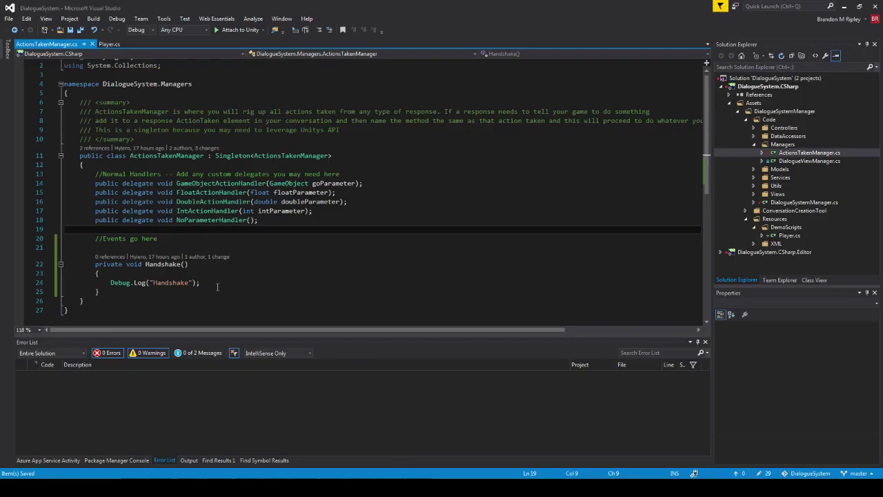
click(212, 284)
click(217, 237)
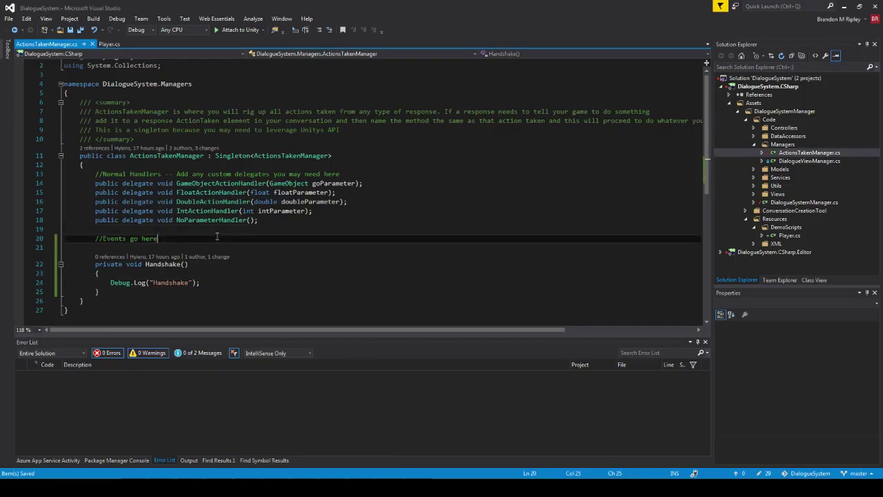
key(Return)
text(publi)
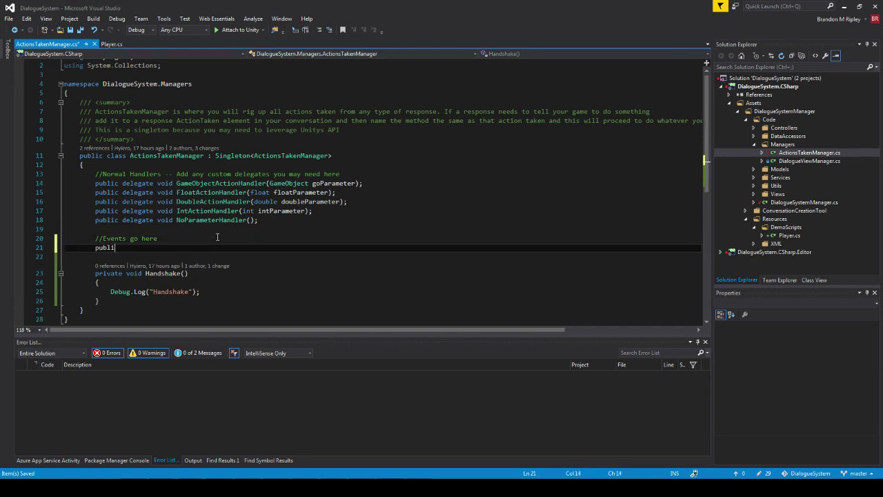
text(c event No)
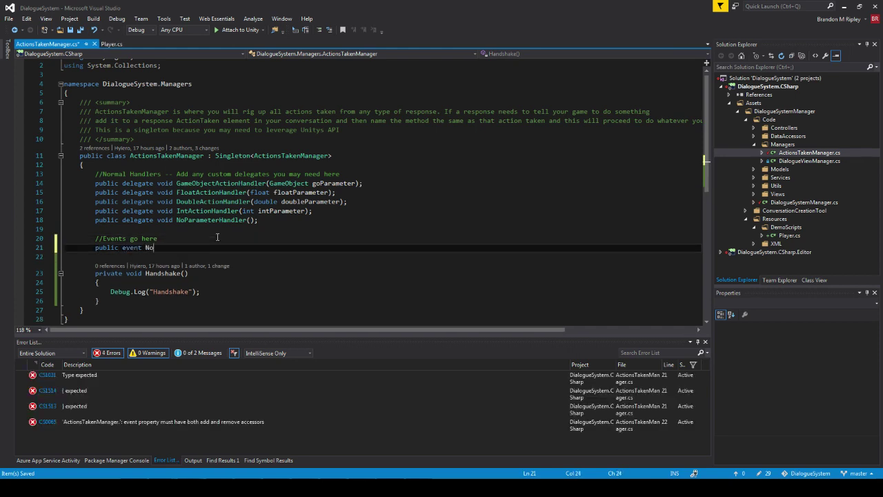
text(ParameterHandler()
key(BackSpace)
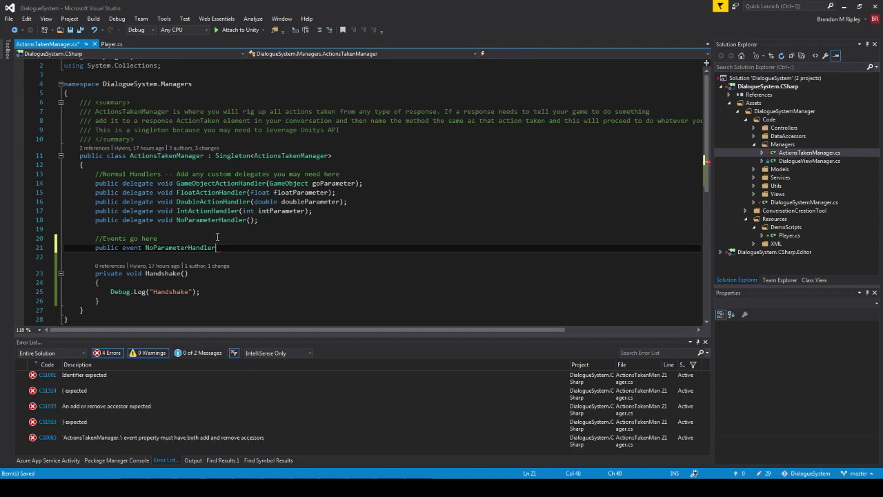
text(hand)
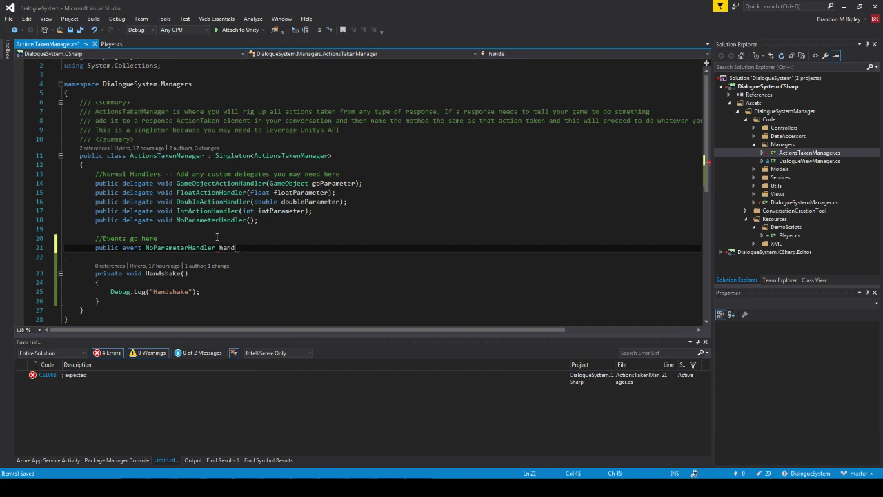
text(ShakeEvent;)
key(ctrl+s)
Replace the Handshake method's log line with if (handShakeEvent != null) handShakeEvent(); and save the script.
drag(236, 295, 110, 295)
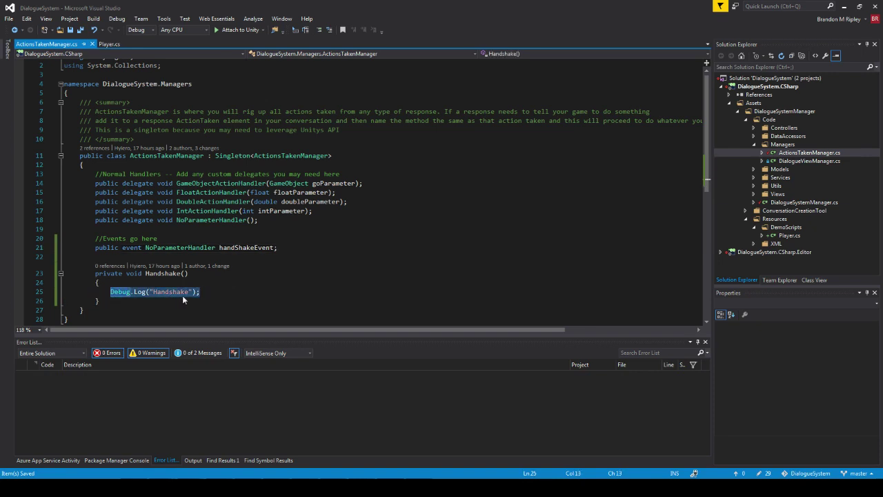
key(BackSpace)
text((if)
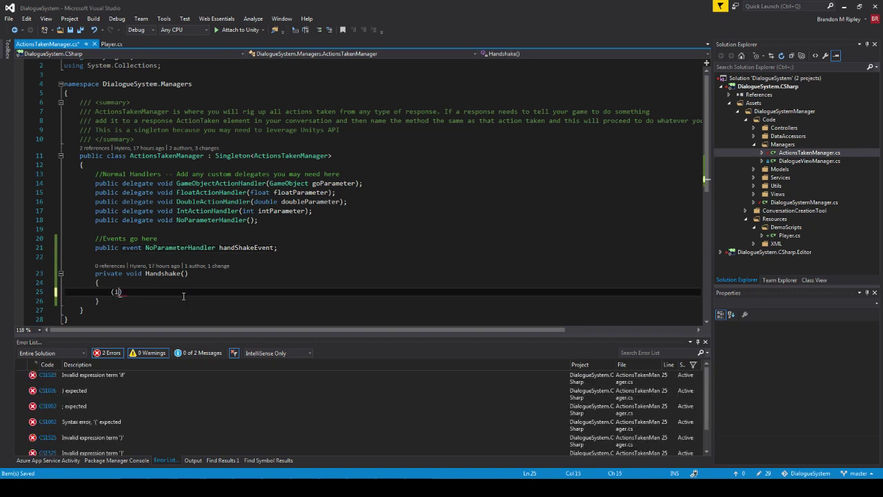
key(BackSpace)
key(BackSpace)
key(BackSpace)
text(if(handShakeEvent !=)
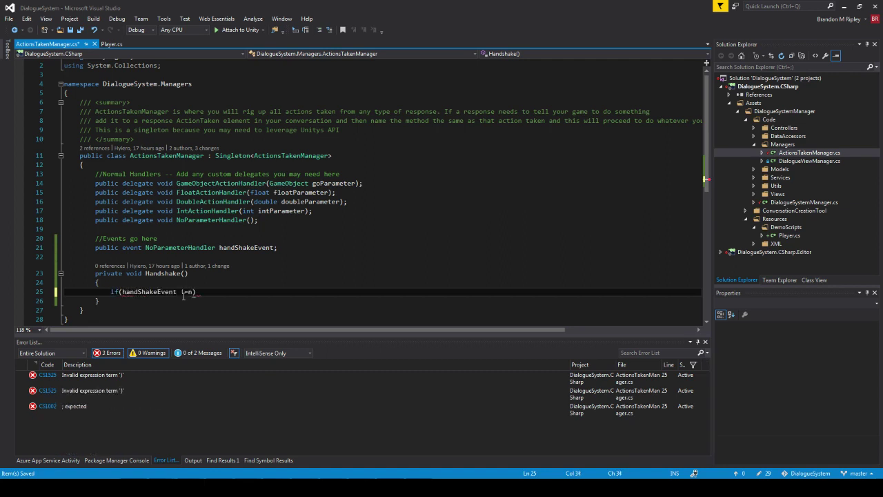
text( null))
key(Return)
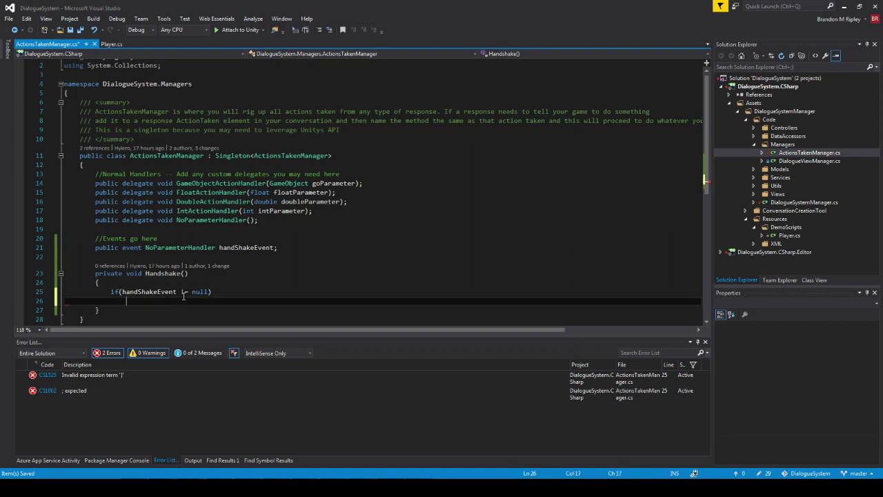
text(handShakeEvent();)
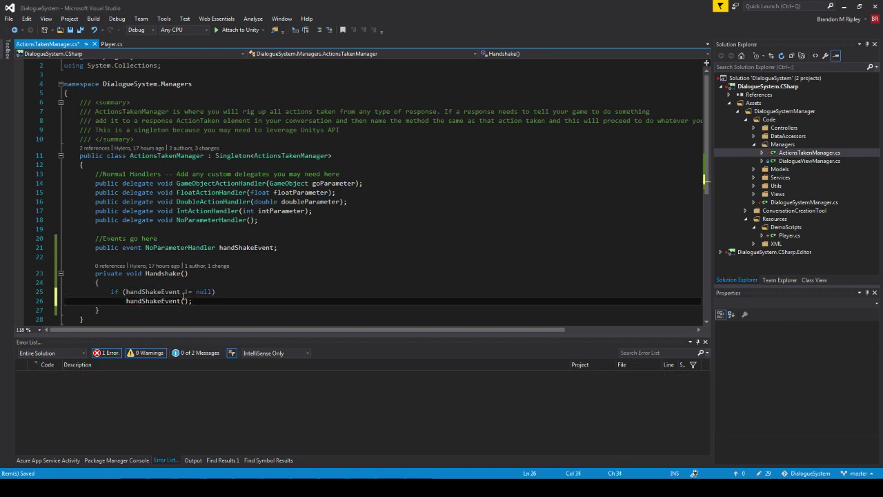
key(ctrl+s)
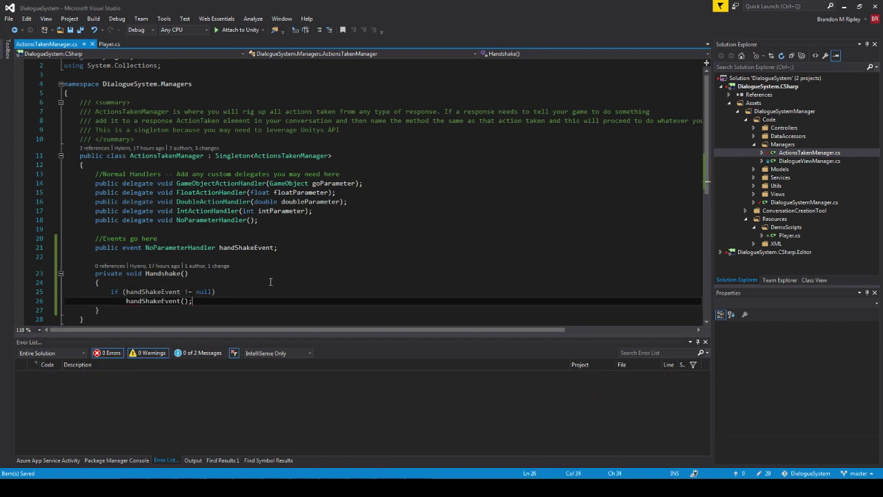
Add using DialogueSystem.Managers; below the existing using directives in Player.cs.
click(105, 43)
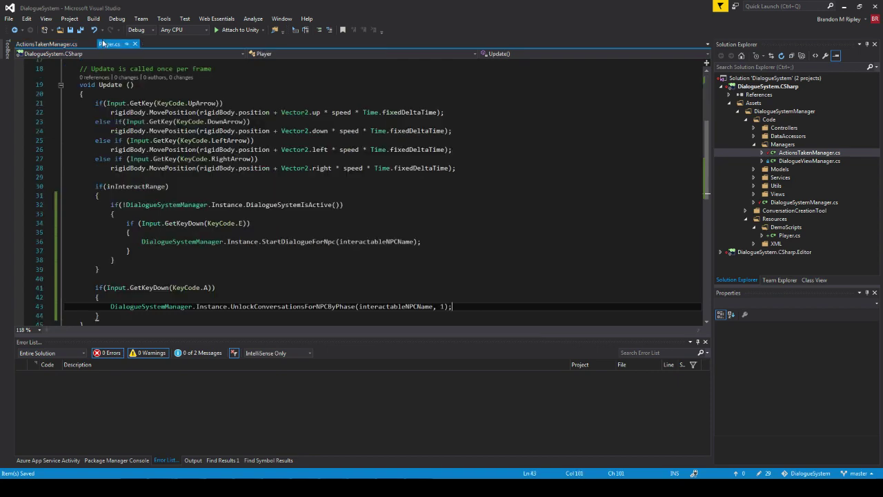
scroll(246, 122, up, 6)
click(200, 82)
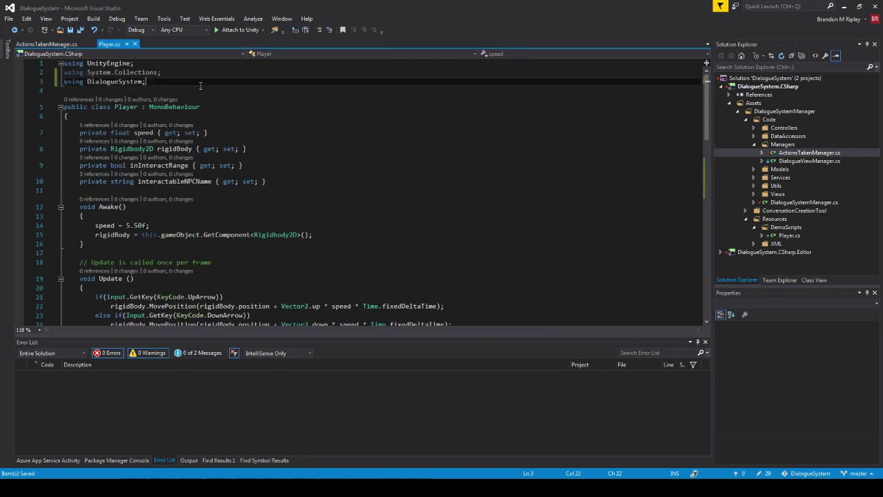
key(Return)
text(using DialogueSystem)
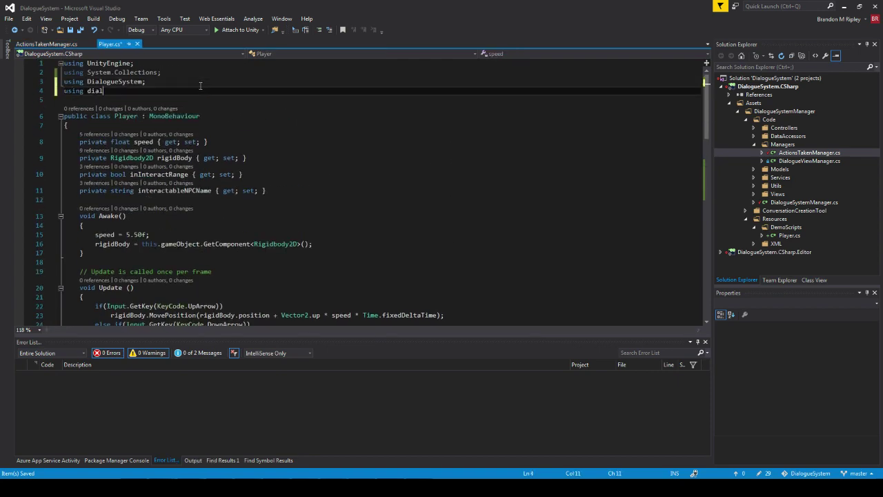
text(.managers;)
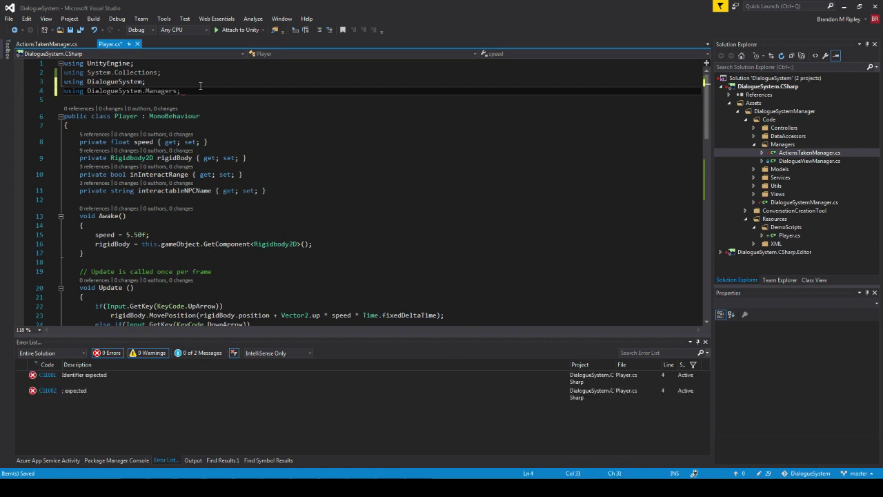
Subscribe to the event at the end of Awake with ActionsTakenManager.Instance.handShakeEvent += ShakeHands; and save Player.cs.
scroll(340, 177, down, 3)
click(347, 133)
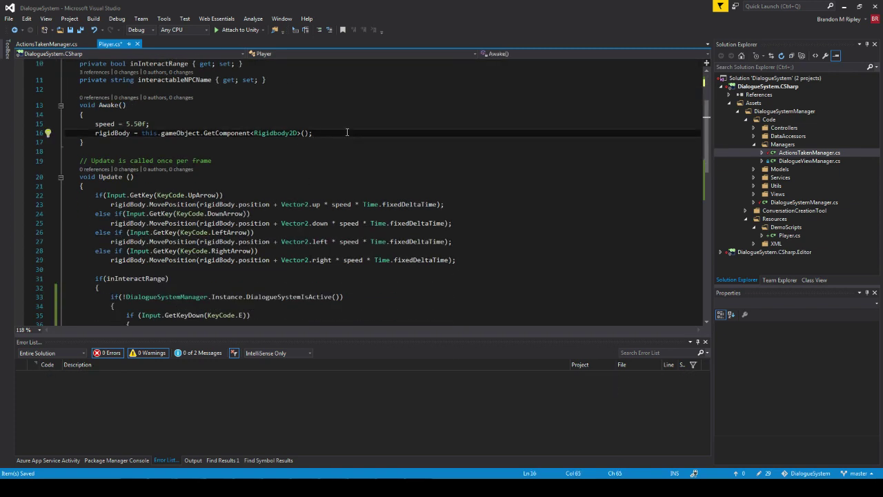
key(Return)
text(ActionsTakenManager)
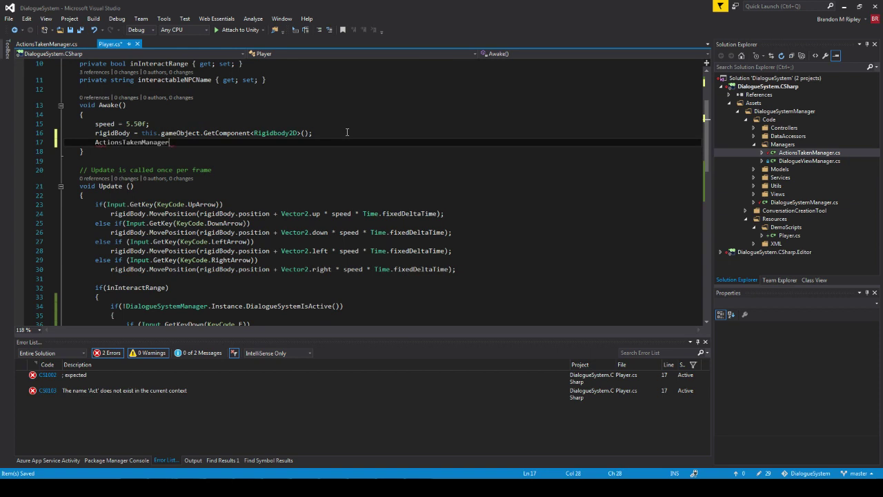
text(.Instance.)
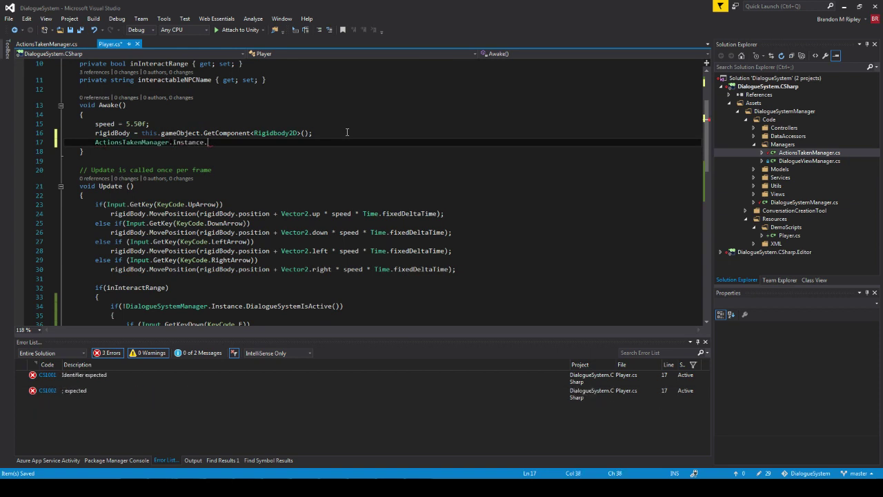
text(handShakeEvent += Shake)
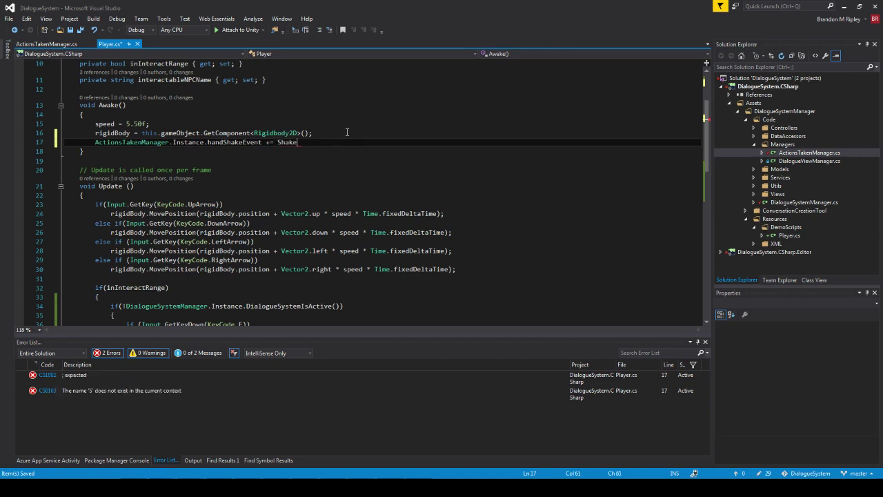
text(Hands;)
key(ctrl+s)
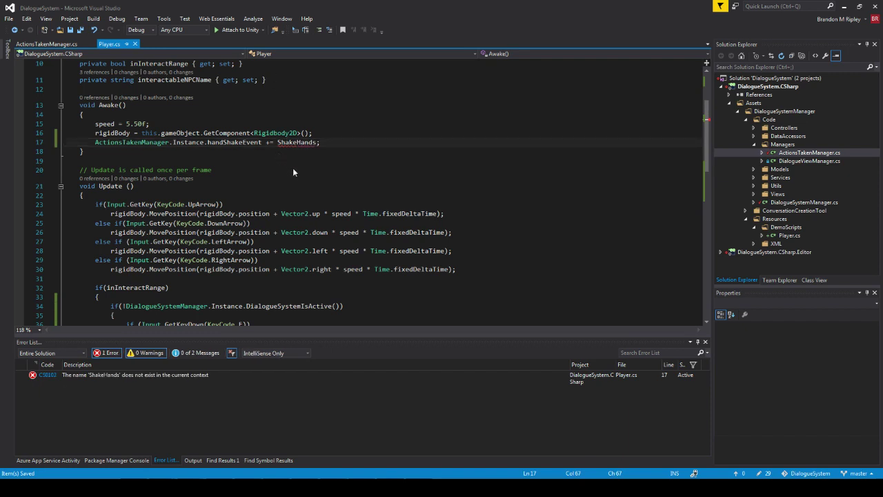
Generate the missing ShakeHands method stub in Player.cs from the event subscription.
key(ctrl+period)
key(Return)
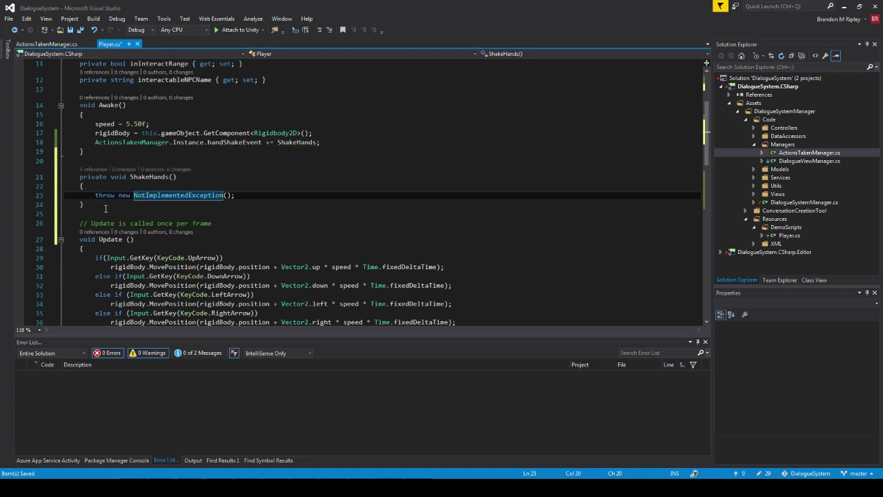
click(105, 208)
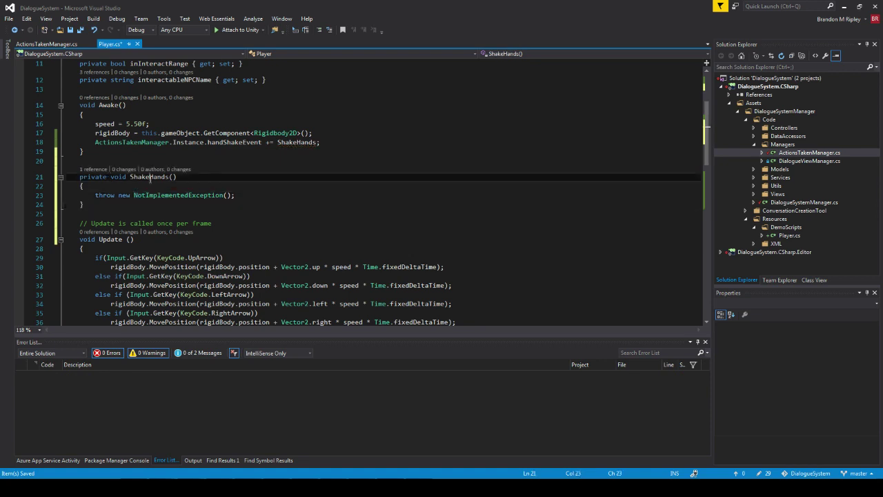
Replace the placeholder exception in ShakeHands with Debug.Log("I can shake hands!"); and save Player.cs.
drag(235, 195, 96, 196)
text(De)
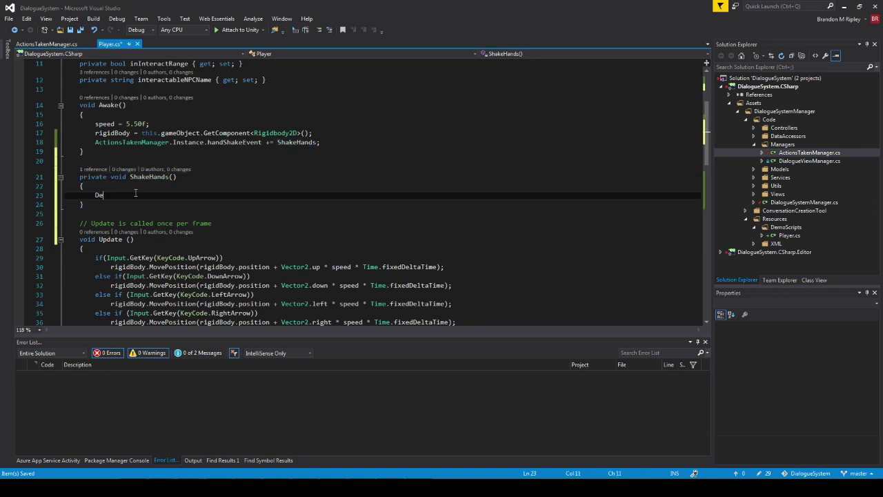
text(bug.log("I )
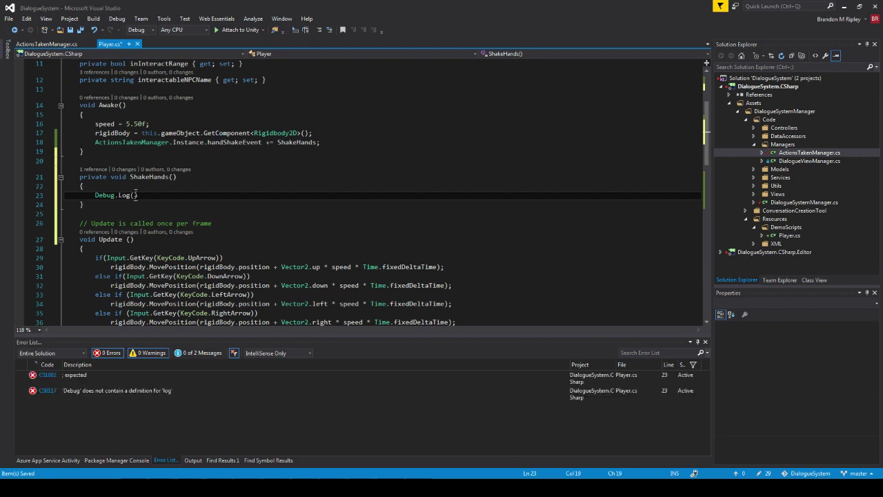
text(shoke )
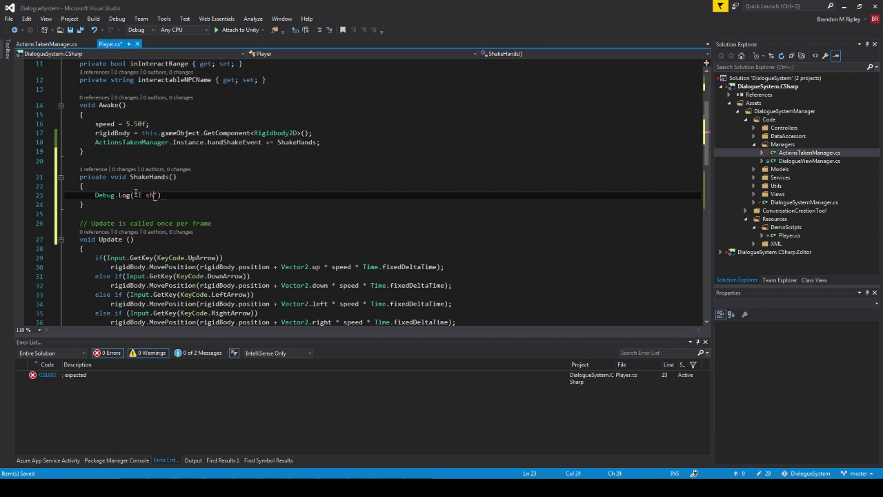
text(someone)
key(BackSpace)
key(BackSpace)
key(BackSpace)
key(BackSpace)
key(BackSpace)
key(BackSpace)
key(BackSpace)
key(BackSpace)
key(BackSpace)
key(BackSpace)
key(BackSpace)
key(BackSpace)
key(BackSpace)
text(can shake hands!");)
key(ctrl+s)
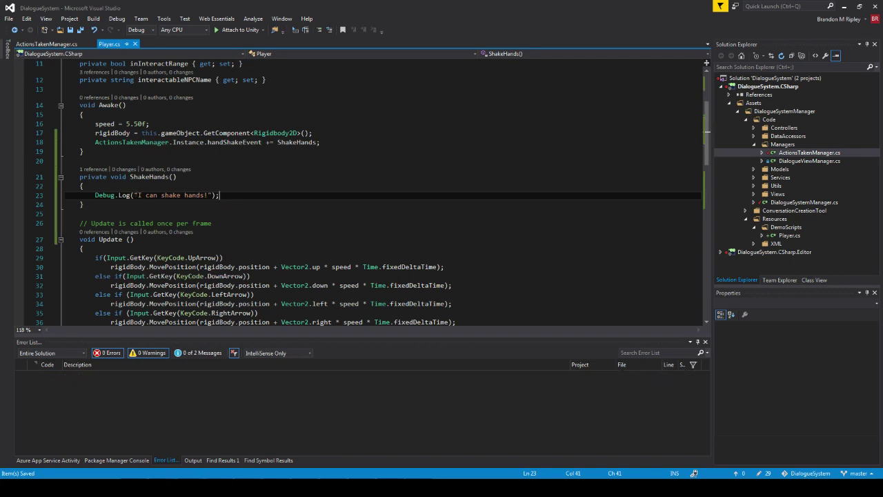
Switch to Unity, replay the scene and walk the player to Holly to start her handshake conversation again.
key(alt+Tab)
click(424, 26)
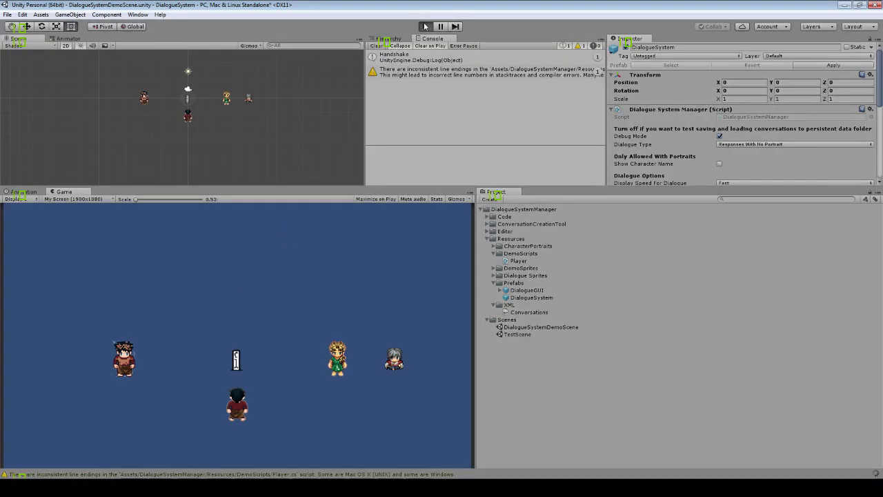
key(Right)
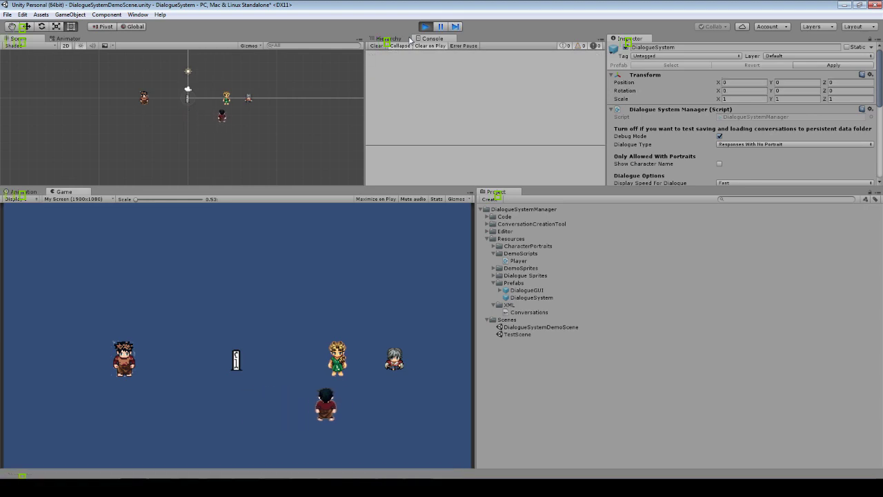
key(Up)
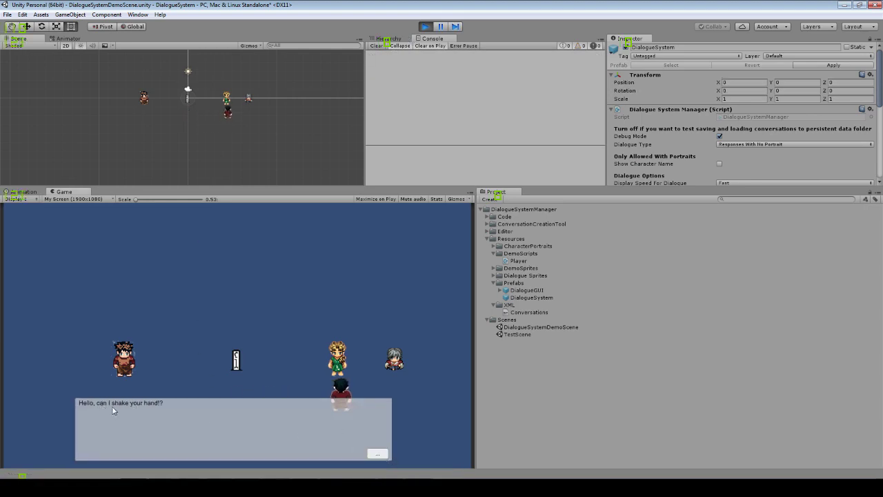
Advance Holly's handshake conversation to its end, check the console log, and stop the scene.
click(384, 460)
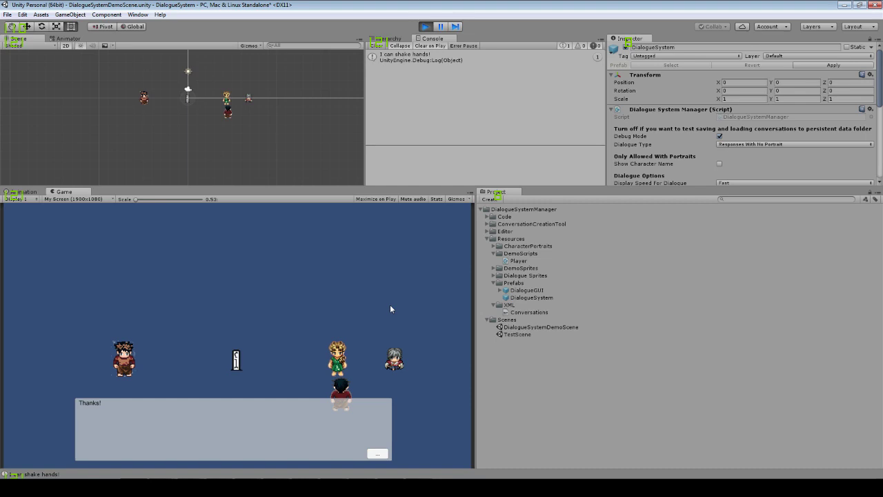
click(377, 453)
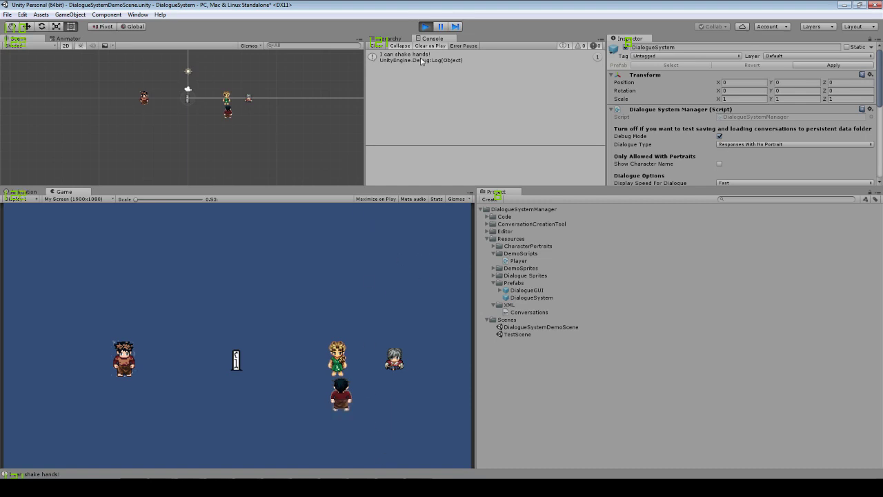
click(426, 27)
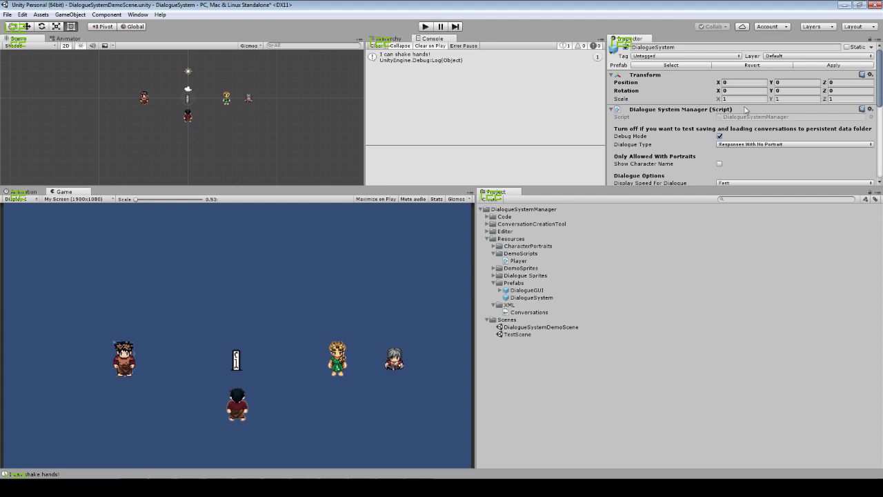
Review the DialogueSystem object's Dialogue System Manager settings, including the dialogue options and continue button configurations.
scroll(745, 123, down, 3)
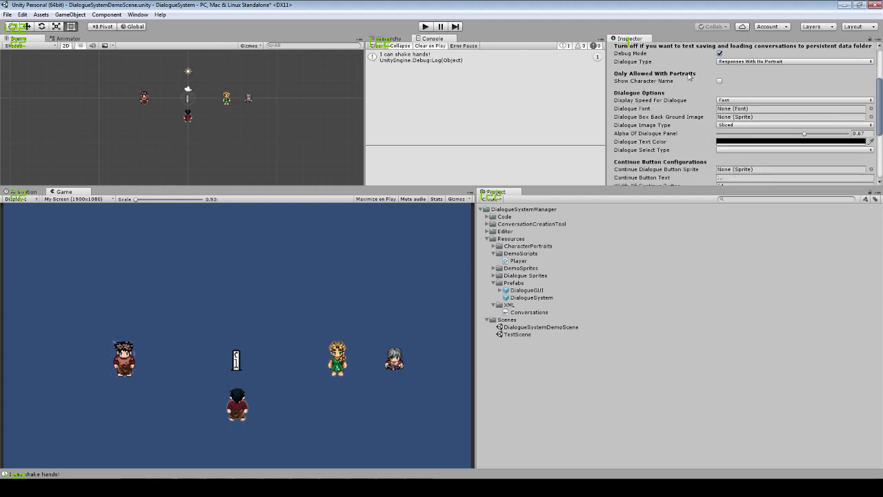
scroll(692, 128, down, 1)
scroll(676, 131, down, 1)
scroll(665, 132, up, 4)
scroll(665, 132, down, 3)
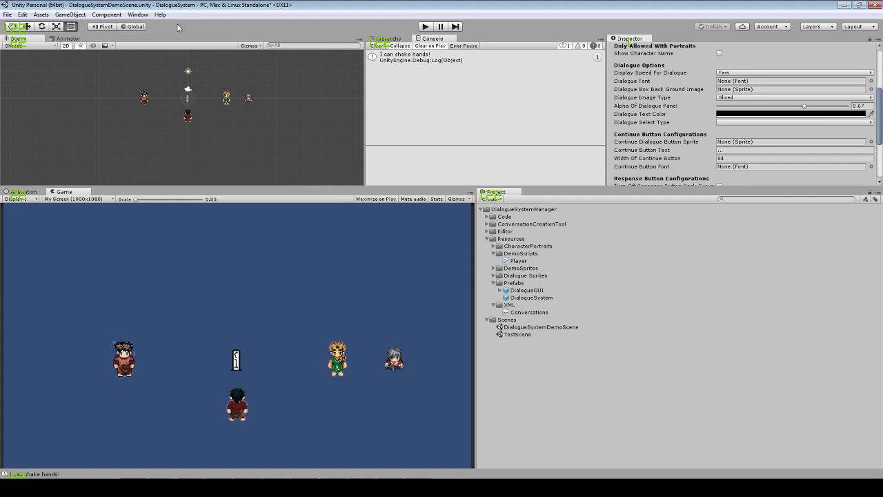
scroll(717, 76, up, 4)
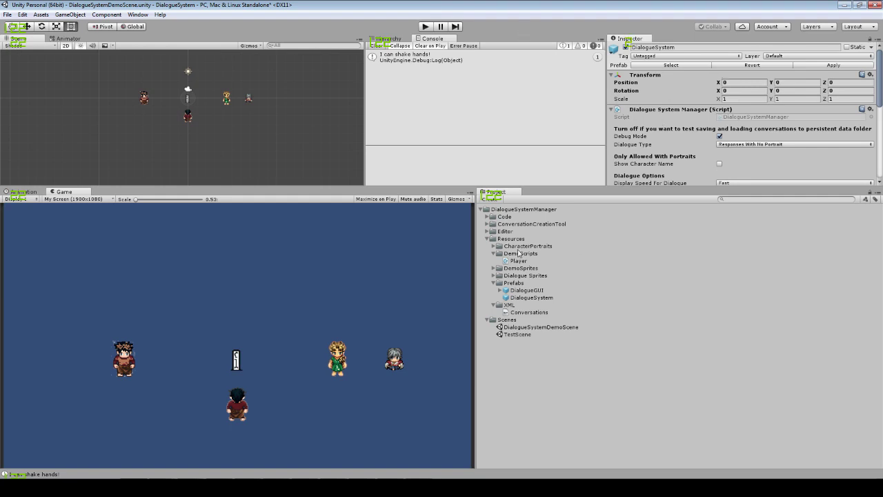
Expand the CharacterPortraits folder and set the DialogueSystem's Dialogue Type to Responses With Portrait.
click(493, 246)
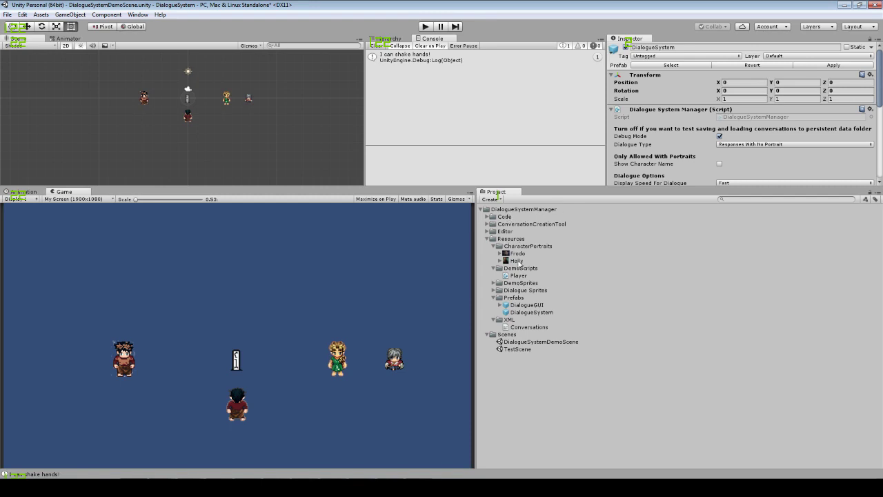
click(764, 145)
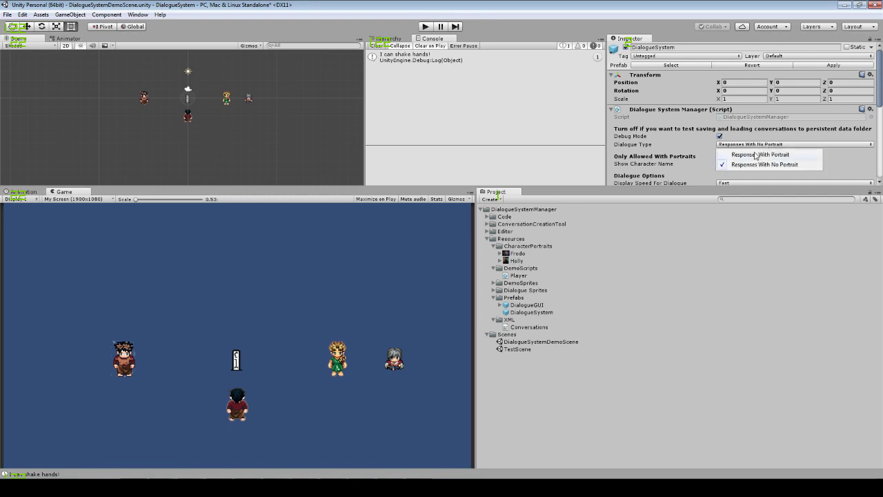
click(759, 154)
Play the scene, walk the player to Holly and go through her whole handshake conversation to test the portrait display.
click(421, 27)
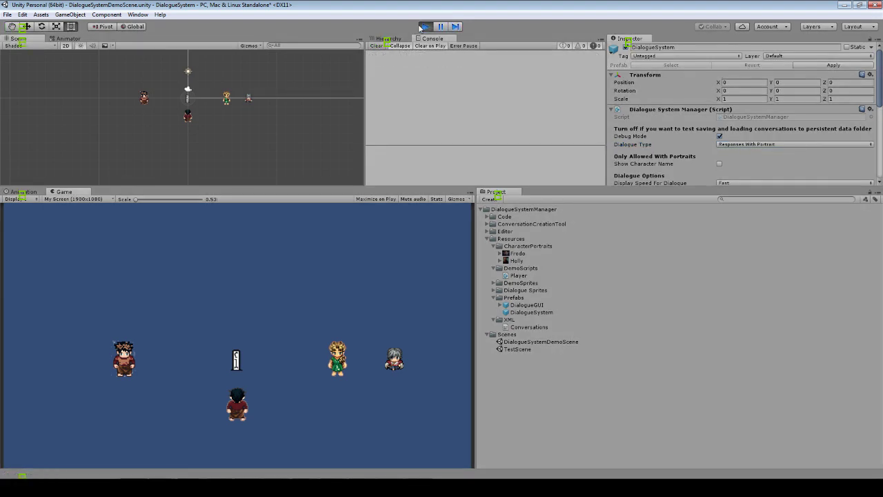
key(Right)
key(Up)
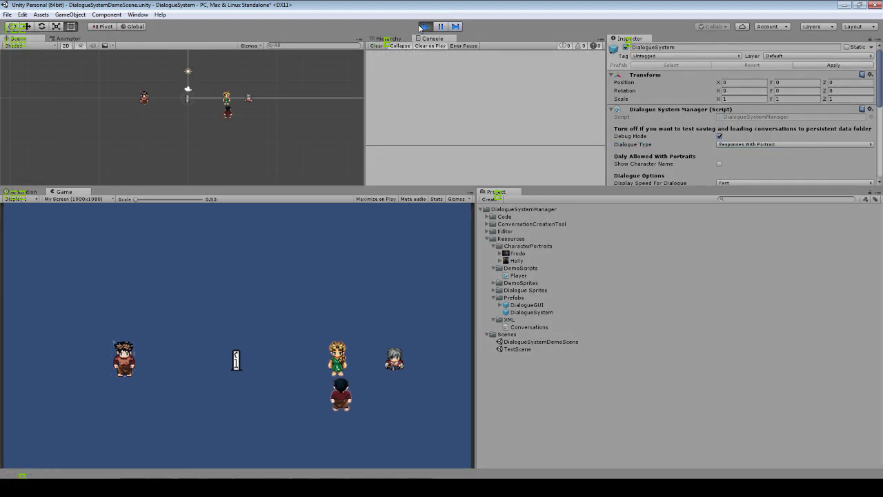
key(space)
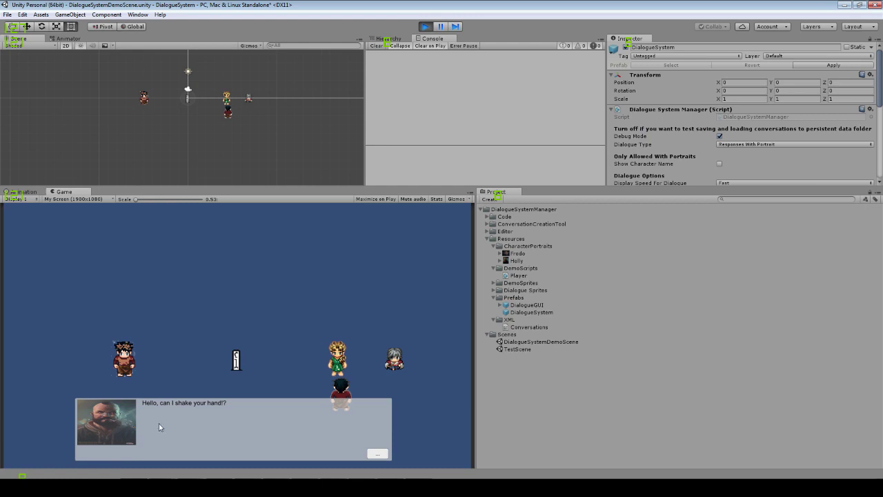
click(378, 455)
click(377, 455)
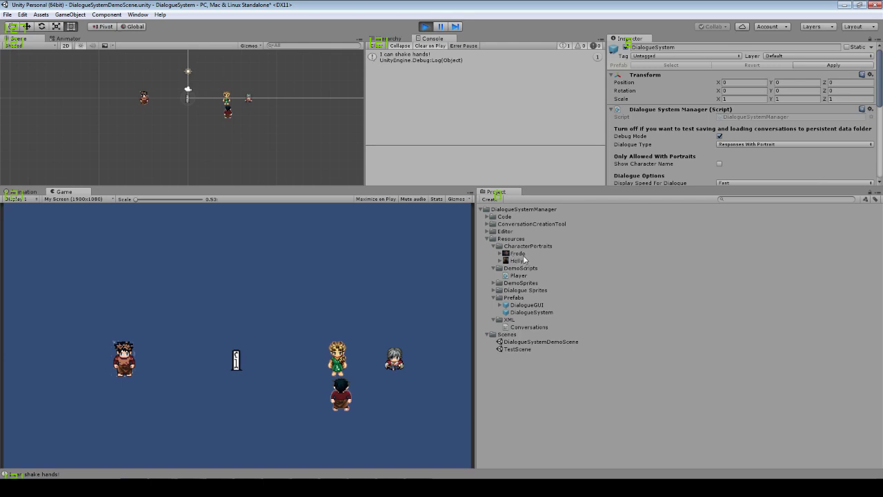
Stop the scene and set the DialogueSystem's Dialogue Type to Responses With No Portrait.
click(755, 143)
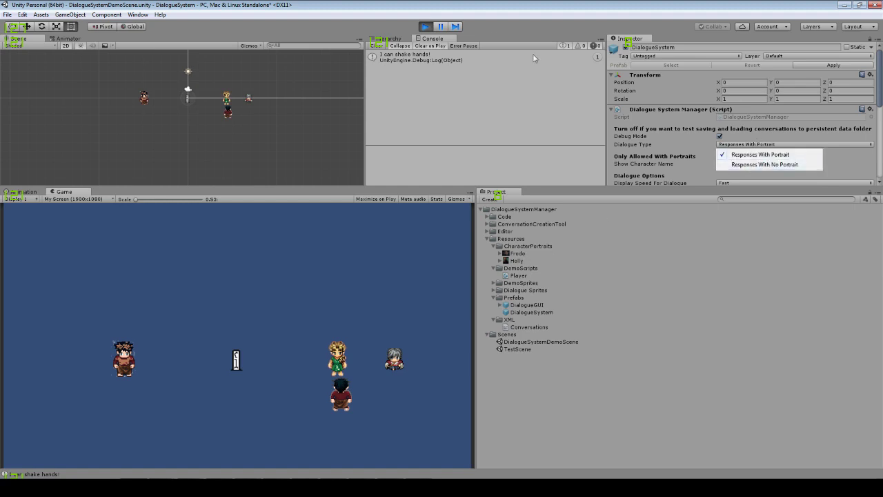
click(427, 29)
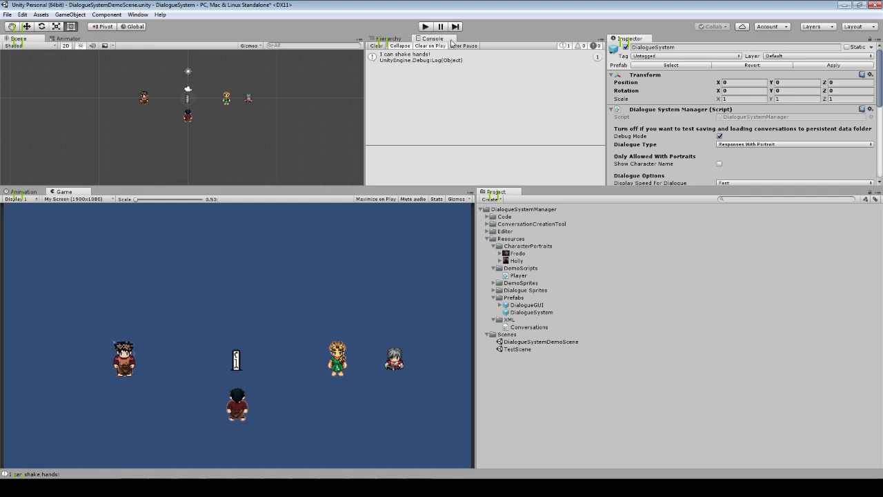
click(761, 145)
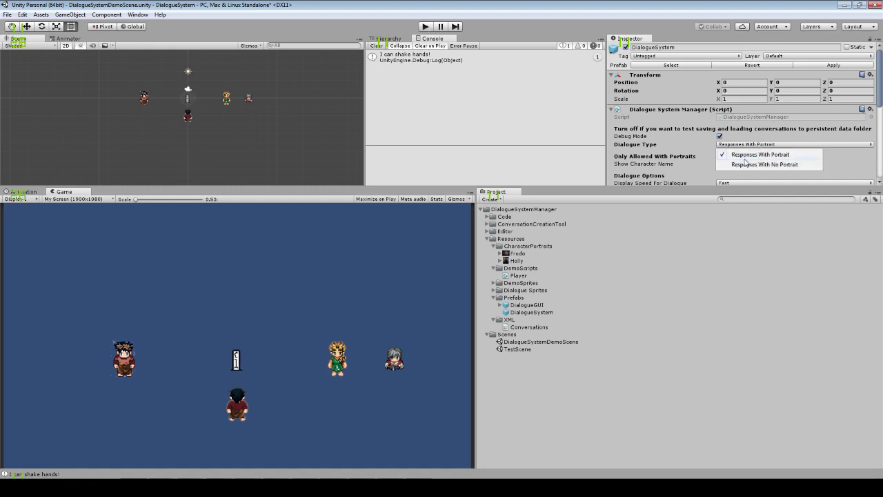
click(744, 164)
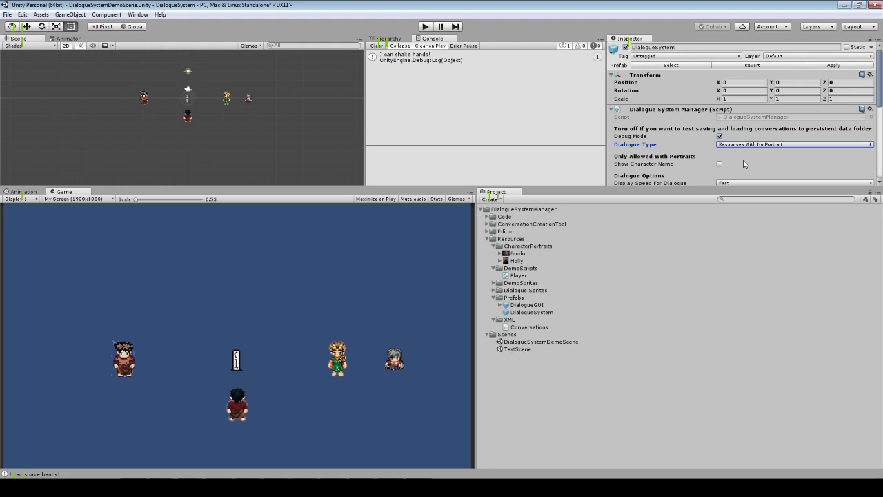